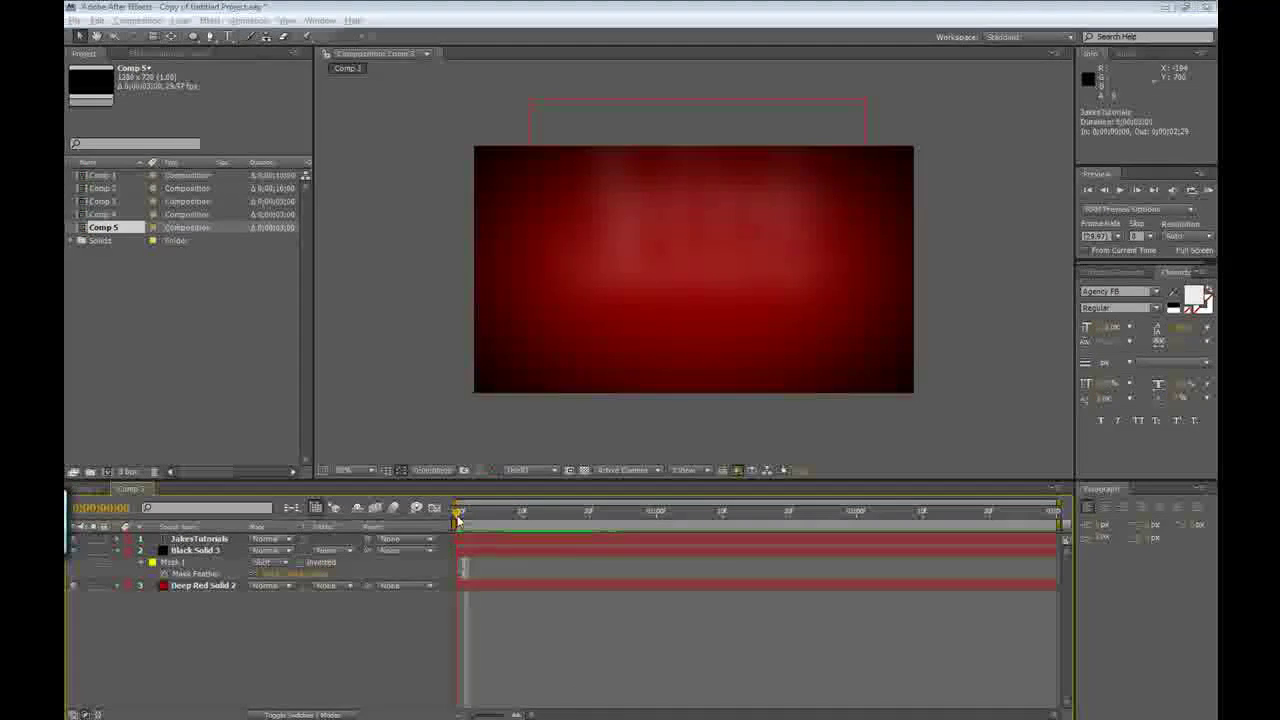
Preview the existing JakesTutorials text animations in the open compositions, including Comp 1
mouse_move(462, 516)
mouse_down()
mouse_move(618, 514)
mouse_move(469, 516)
mouse_up()
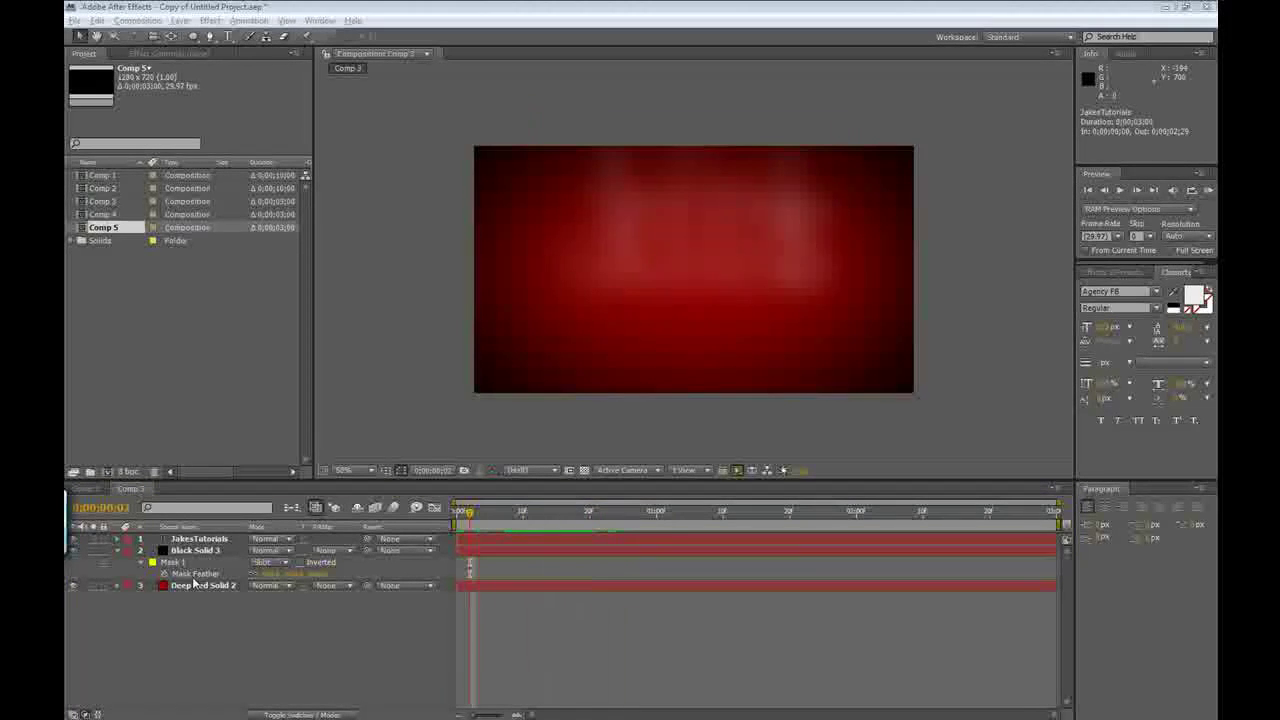
click(88, 488)
drag(462, 516, 520, 520)
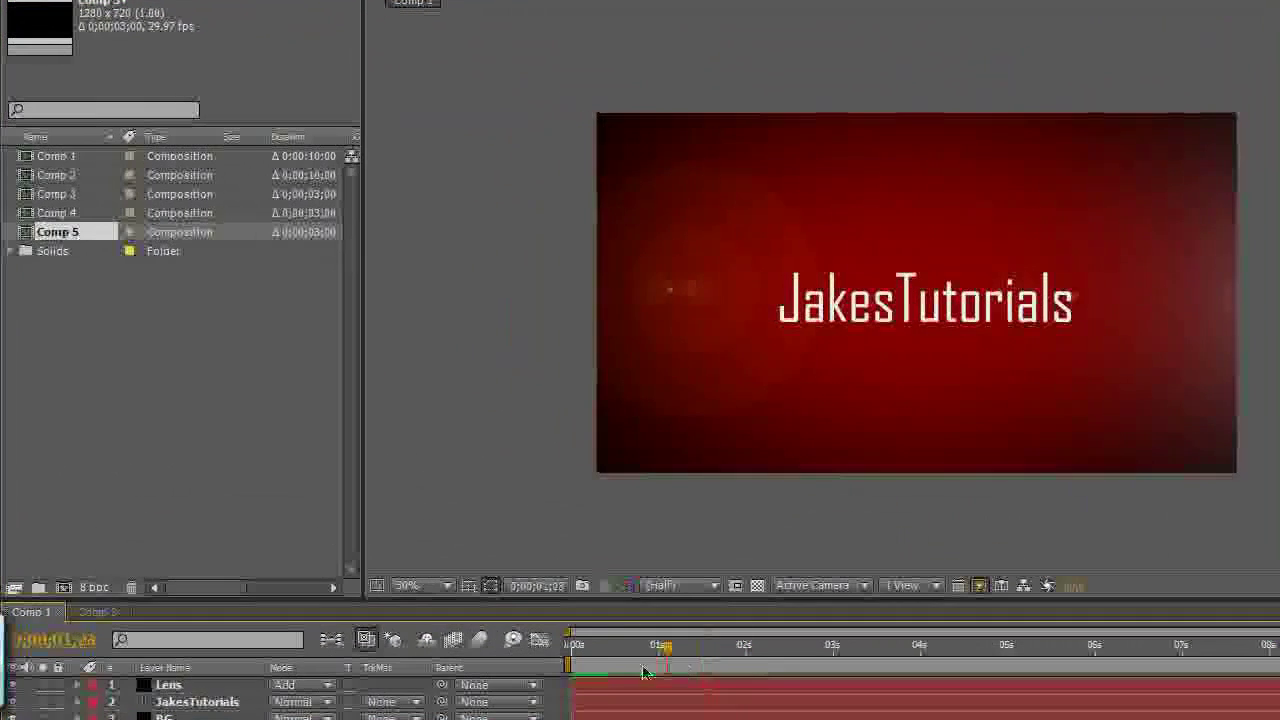
key(KP_0)
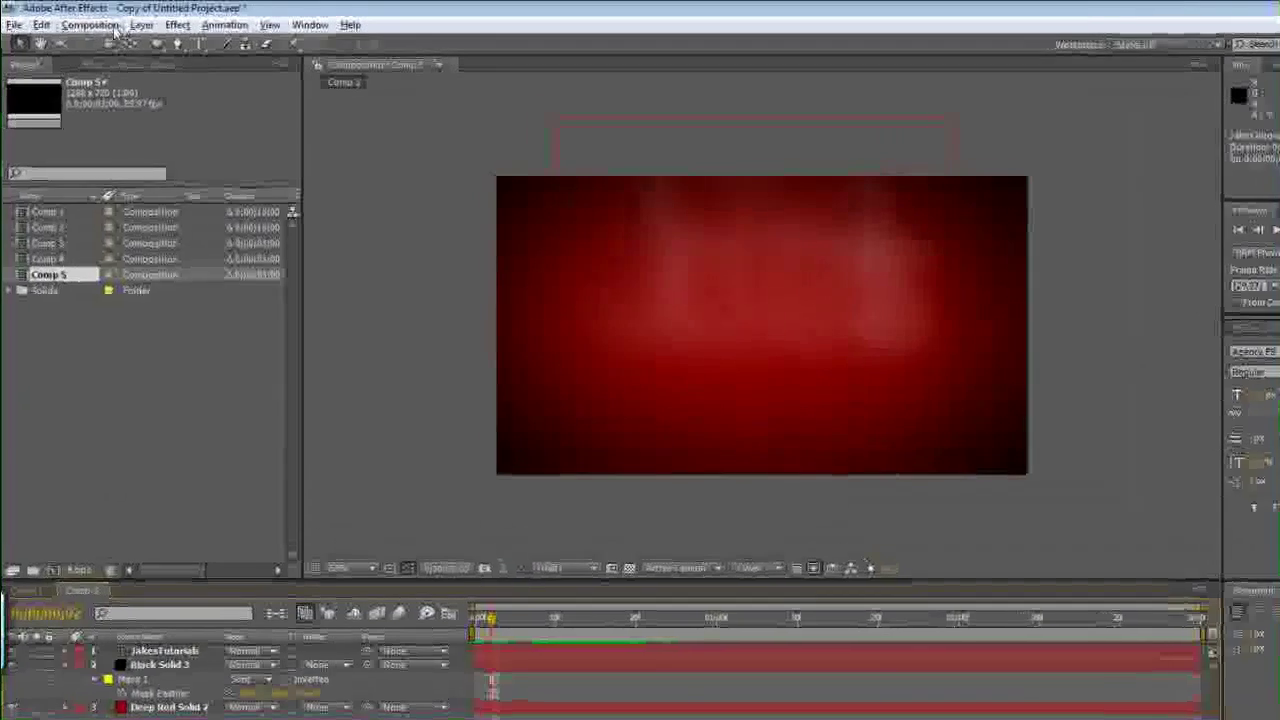
Create a new composition using the HDV/HDTV 720 29.97 preset, full resolution and a 3-second duration
click(112, 22)
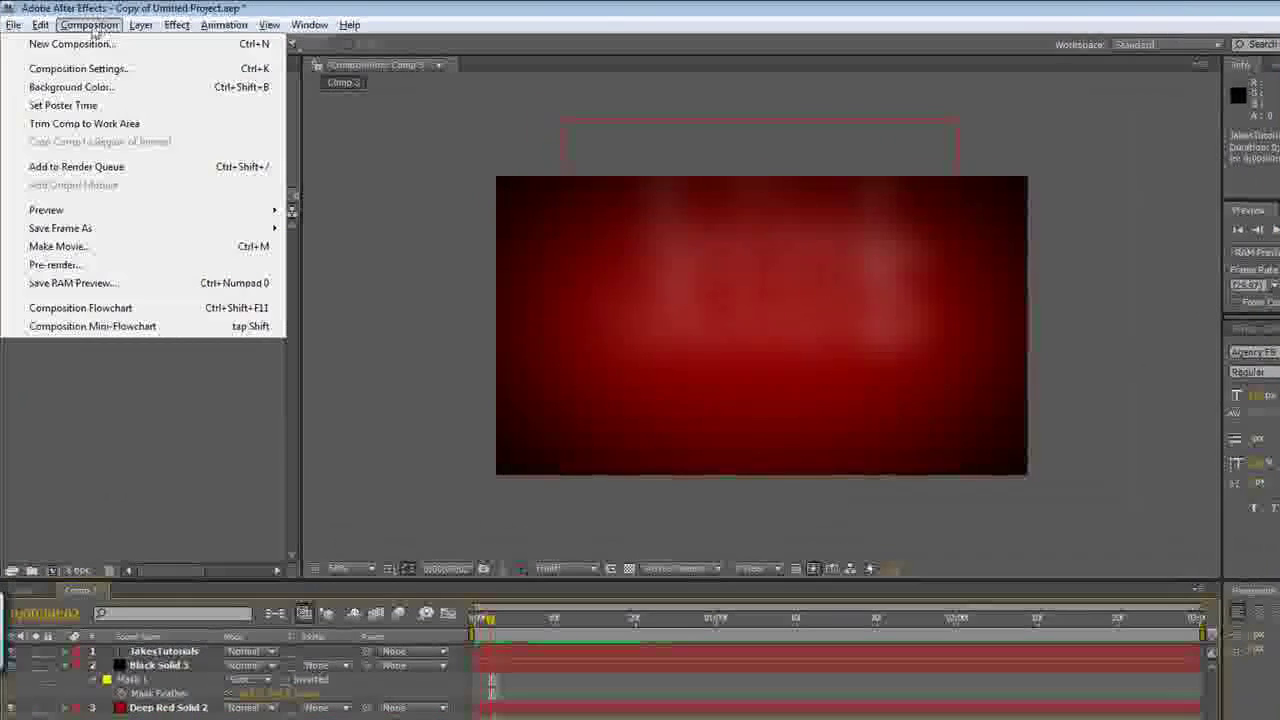
click(96, 48)
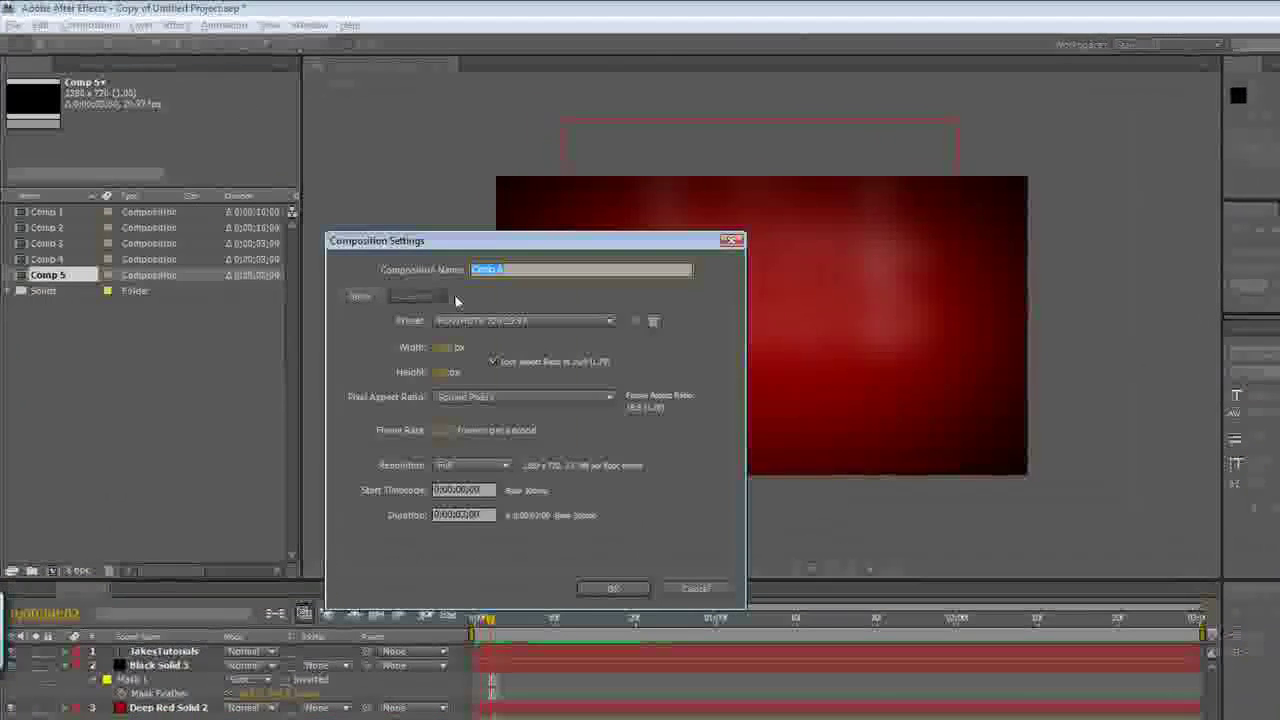
key(End)
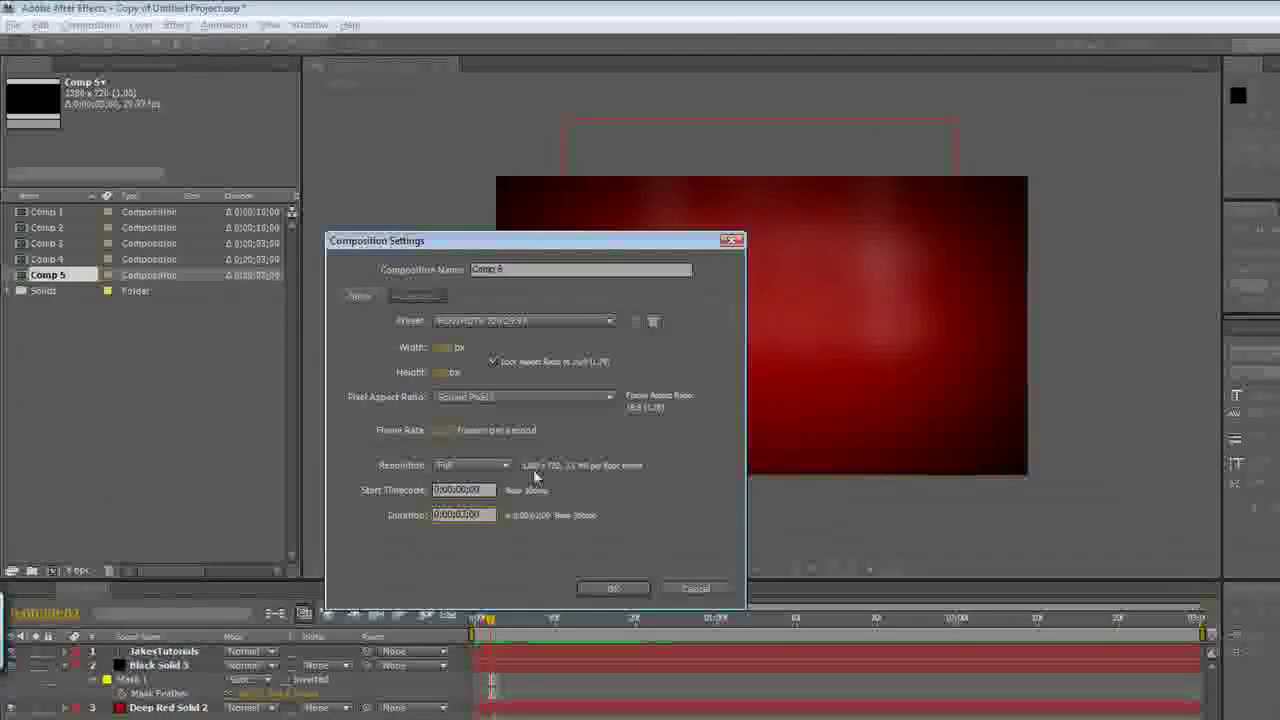
click(473, 320)
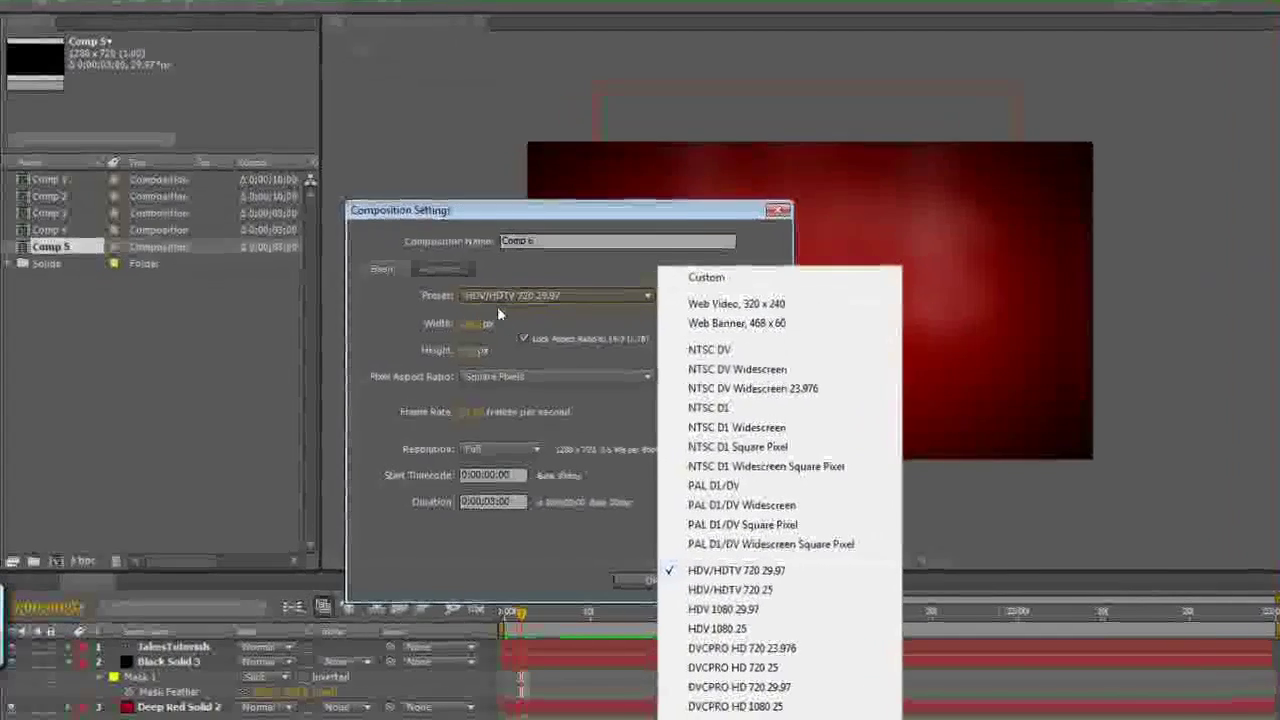
click(519, 307)
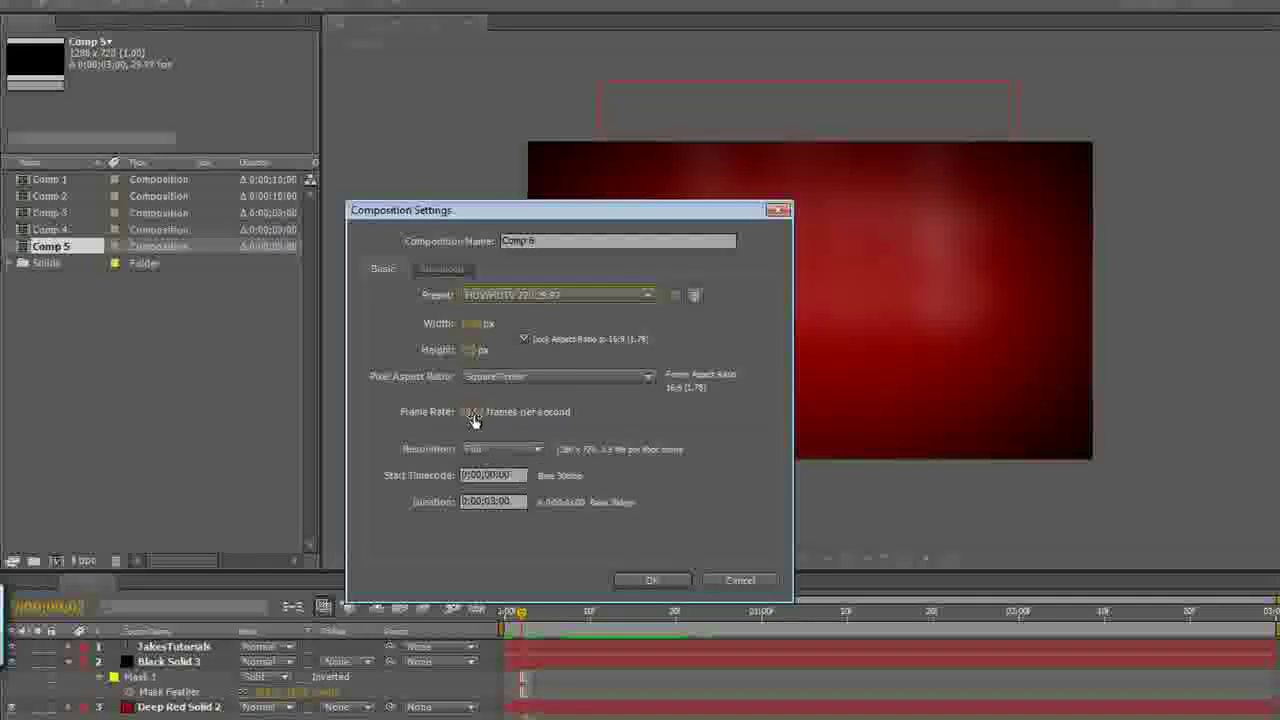
click(652, 579)
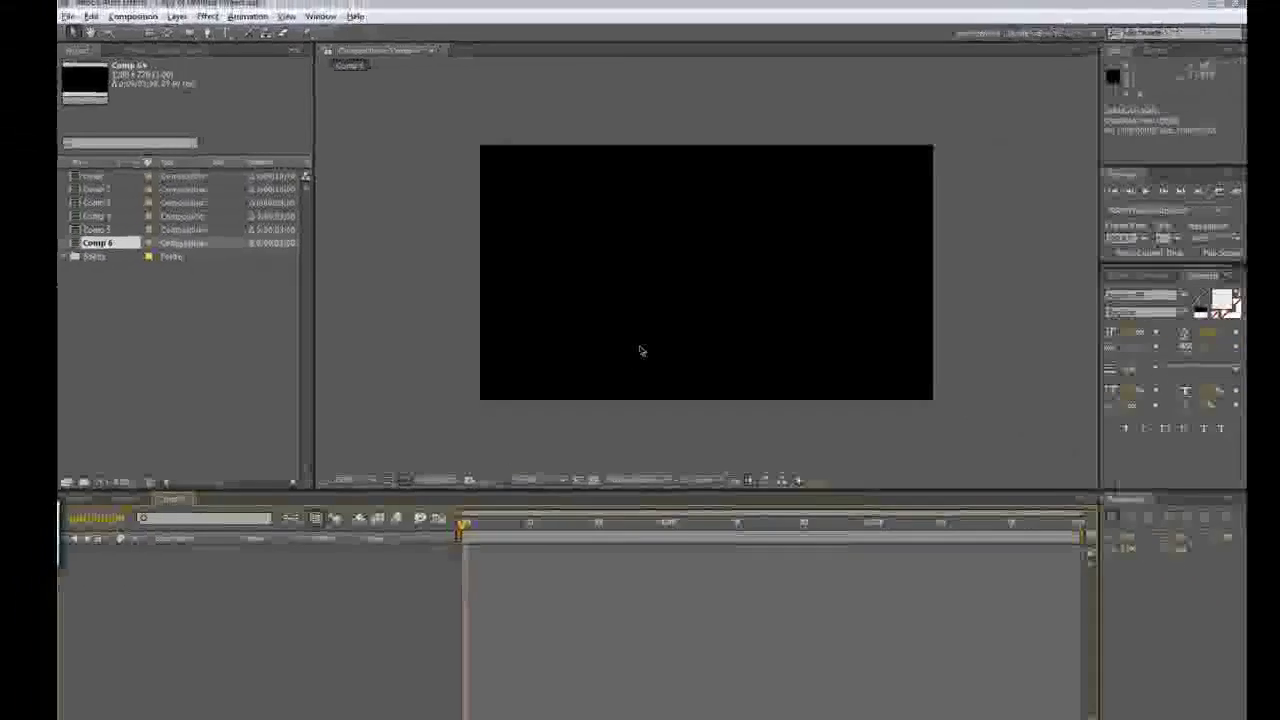
Add a text layer reading "JakesTutorials" in the upper part of the new composition
click(229, 37)
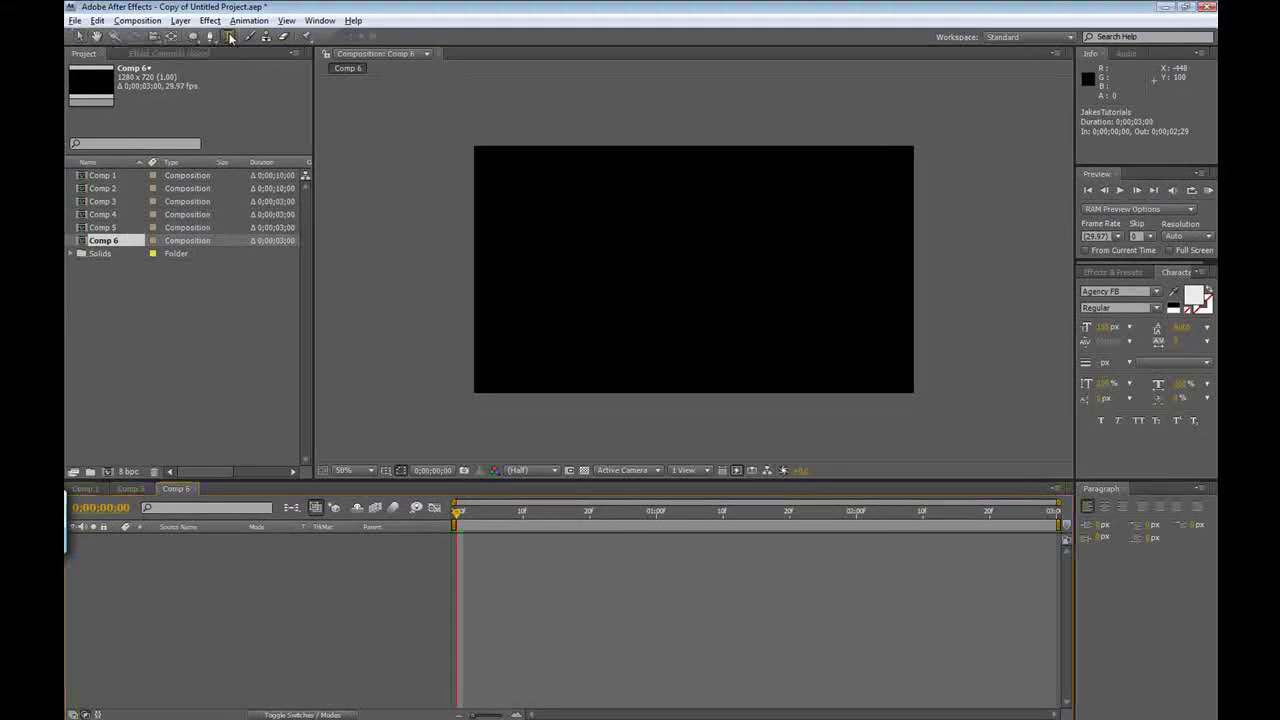
click(571, 243)
text(JakesTt)
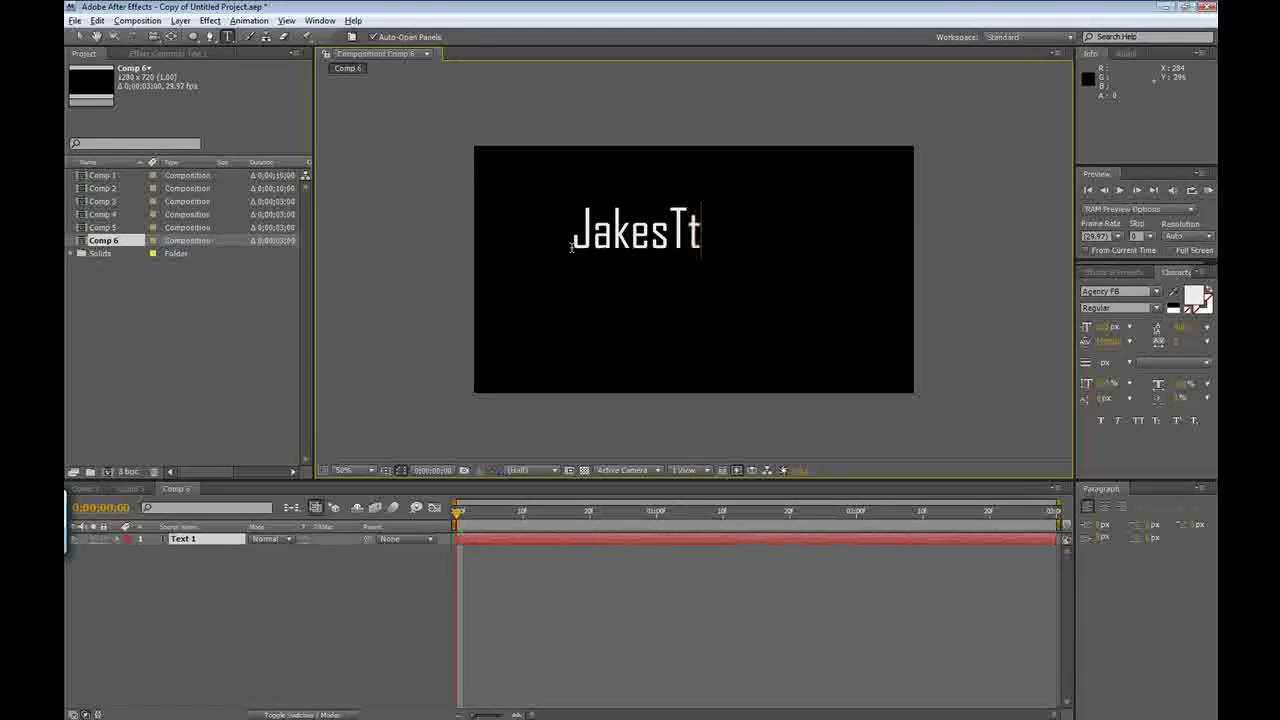
key(BackSpace)
text(utorials)
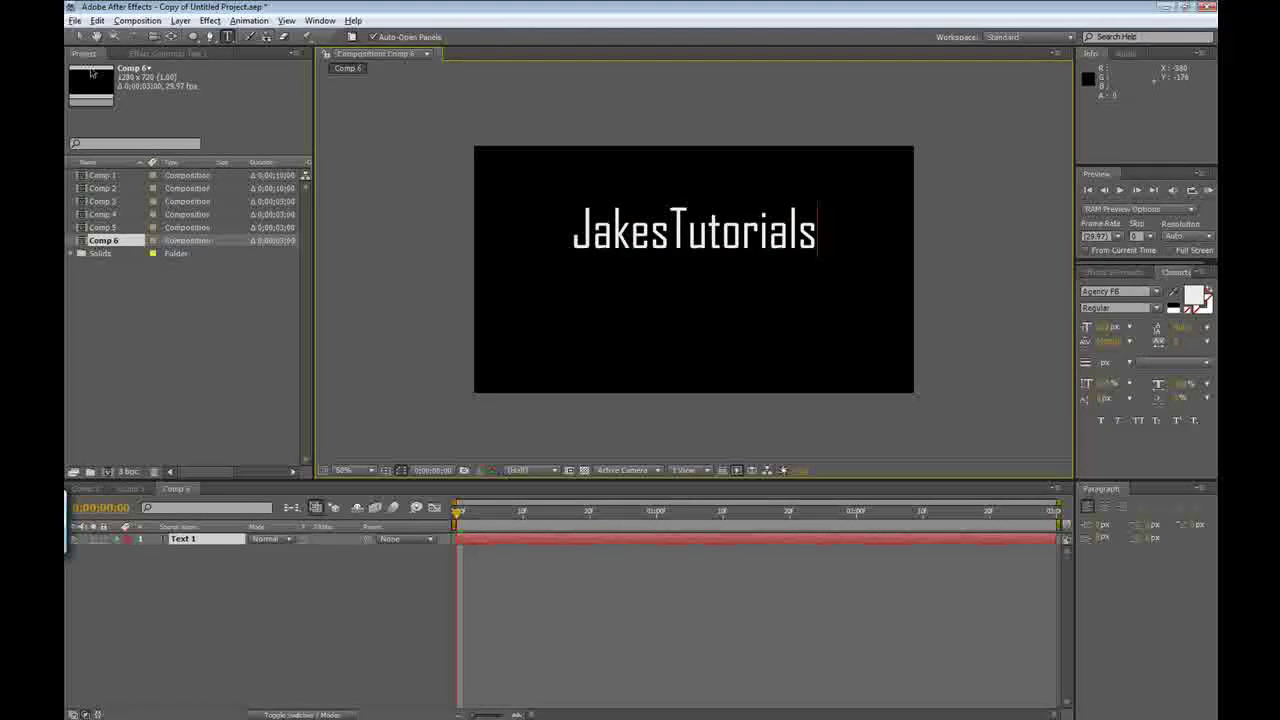
Move the JakesTutorials text down to the centre of the frame
click(81, 37)
drag(641, 238, 637, 270)
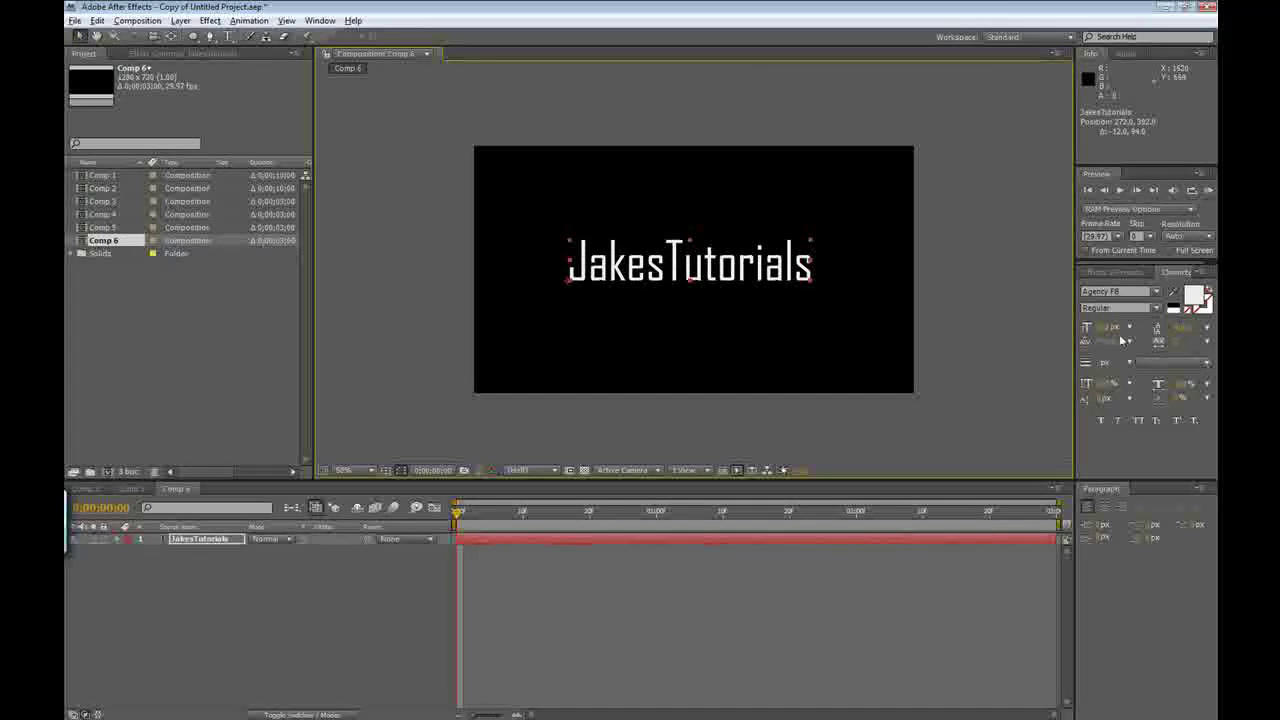
mouse_move(1102, 327)
mouse_down()
mouse_move(1117, 329)
mouse_move(1100, 329)
mouse_up()
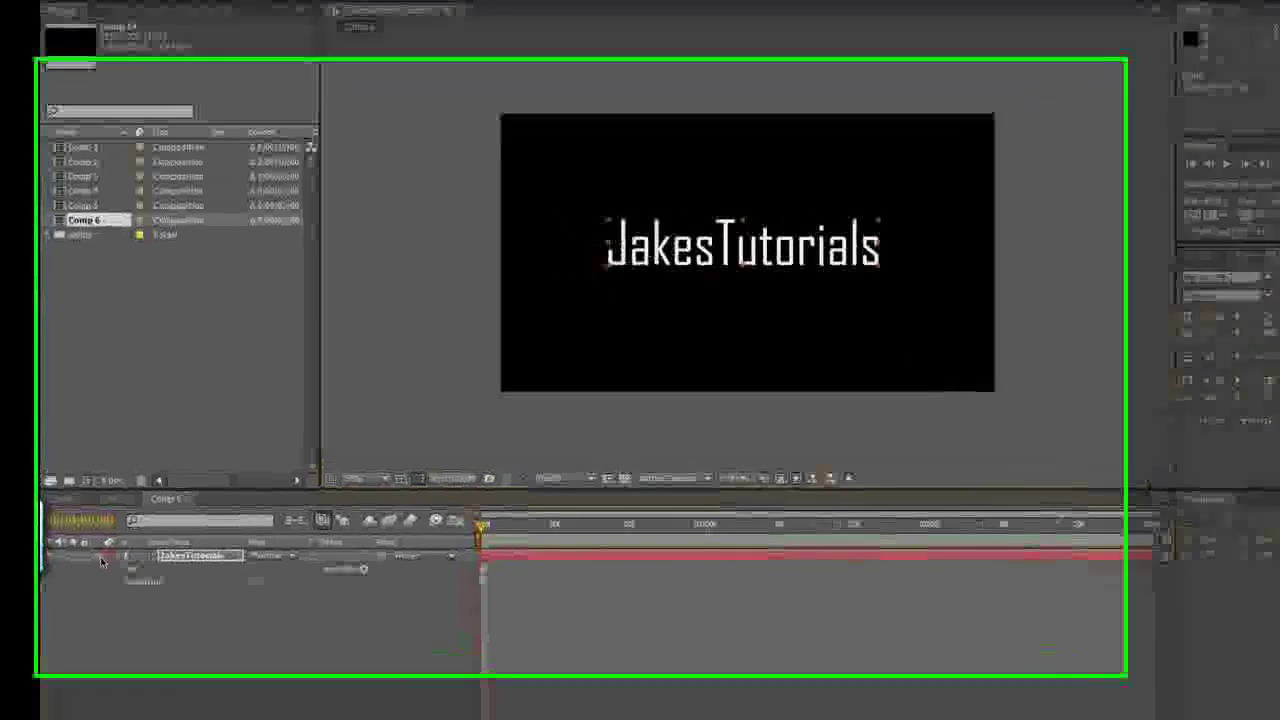
Add a Scale text animator to the JakesTutorials layer
click(117, 540)
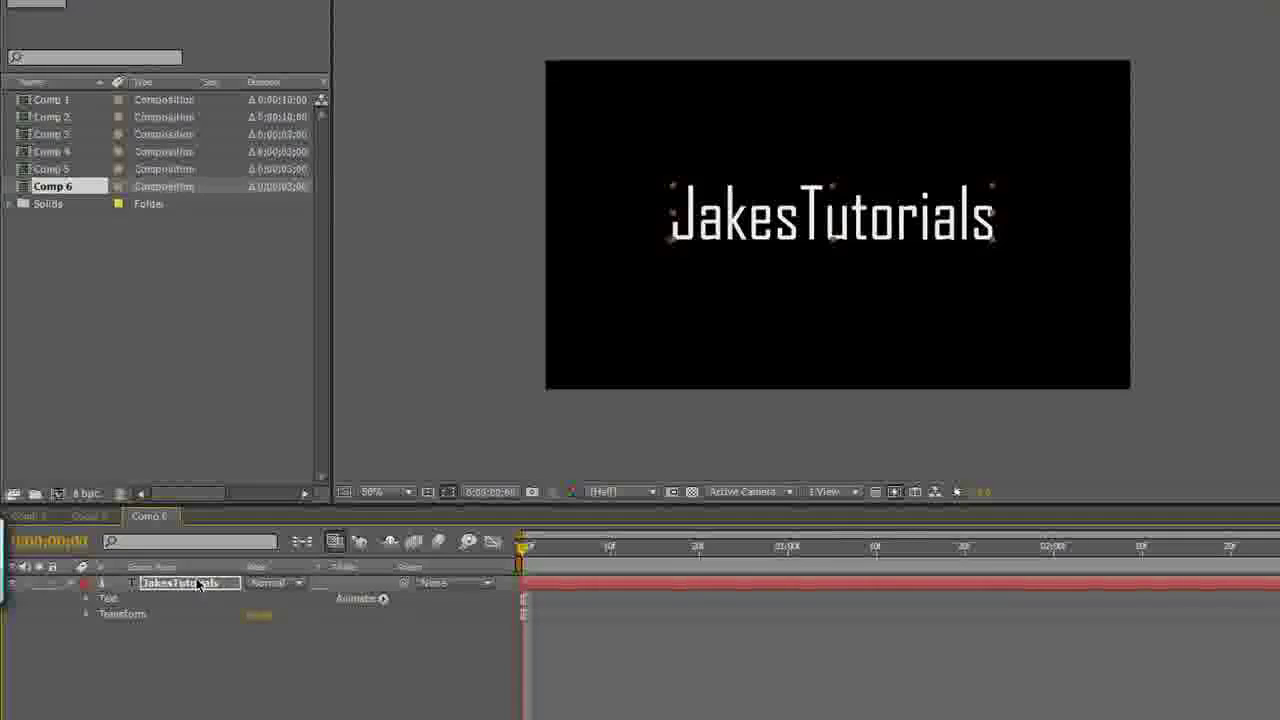
click(86, 598)
click(382, 599)
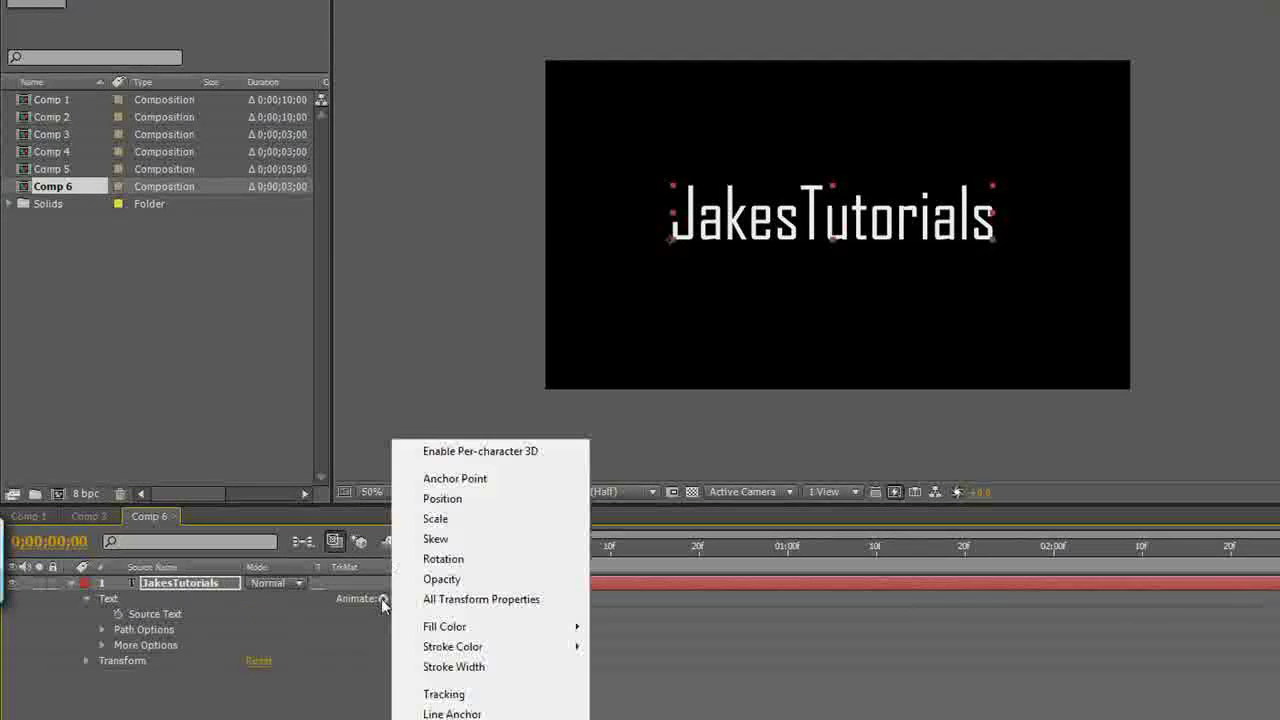
click(438, 520)
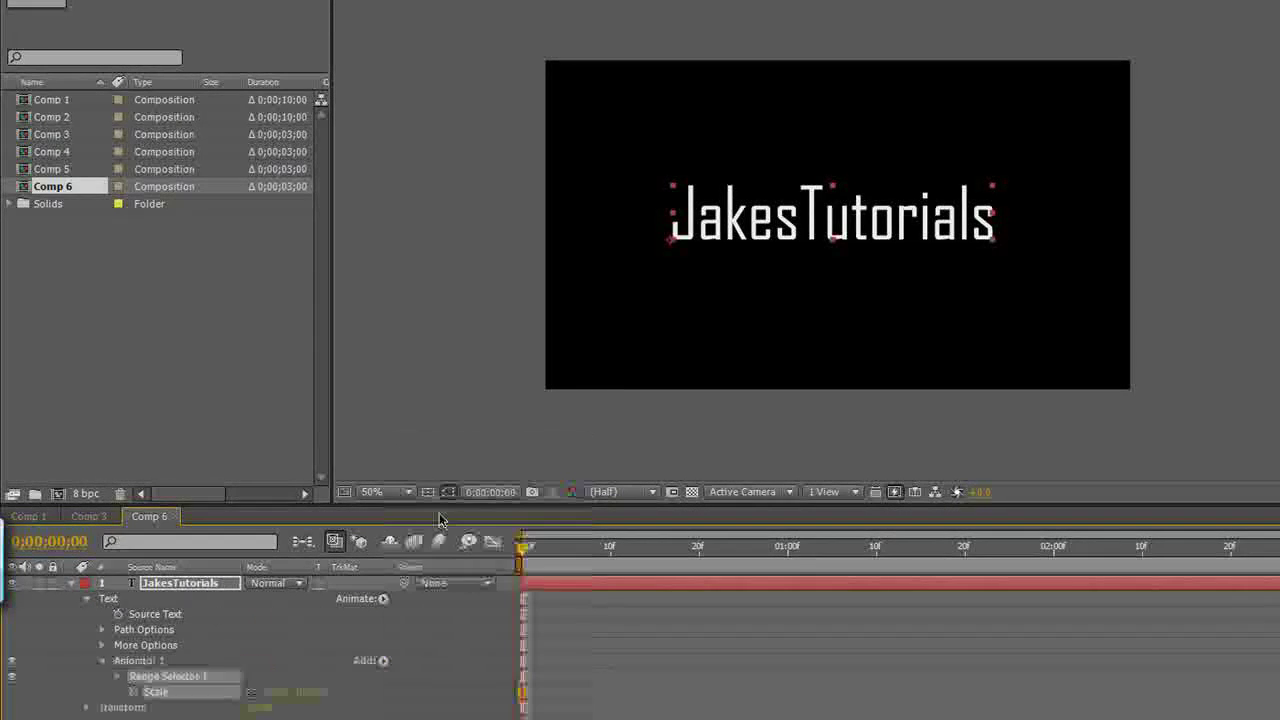
Add the Opacity and Blur properties to Animator 1 of the text layer
click(384, 661)
mouse_move(397, 670)
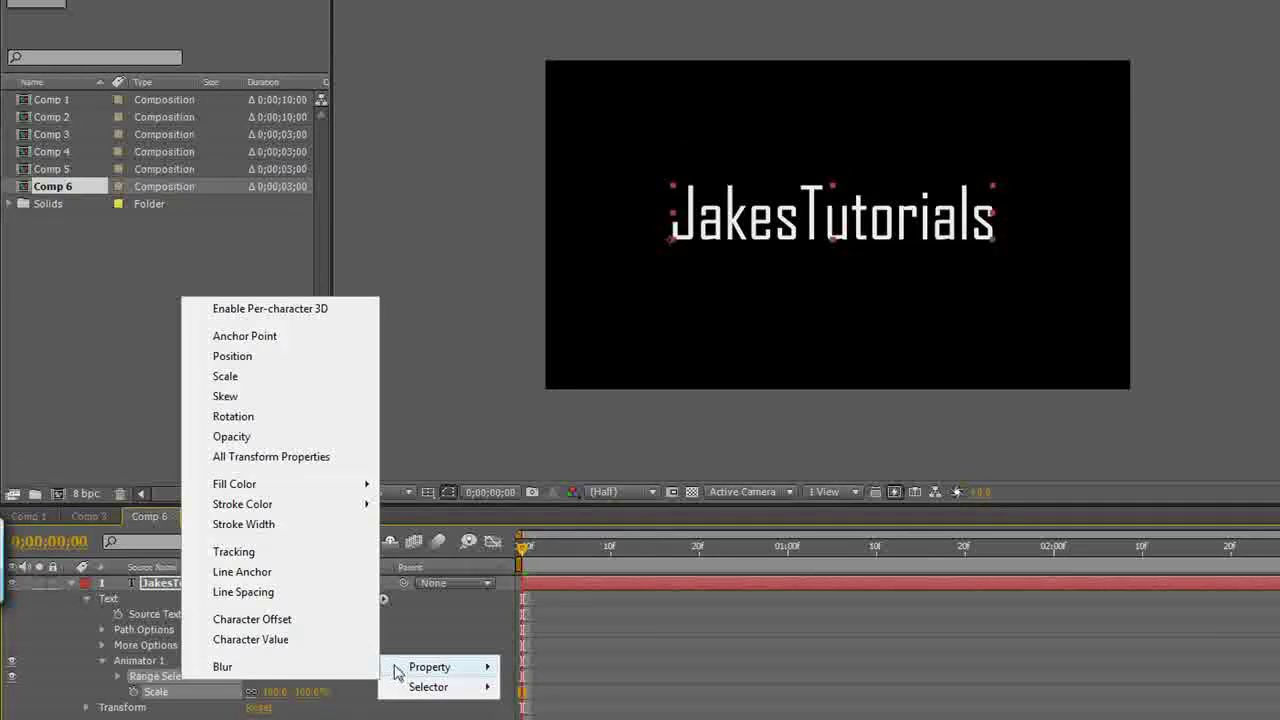
click(234, 430)
click(385, 662)
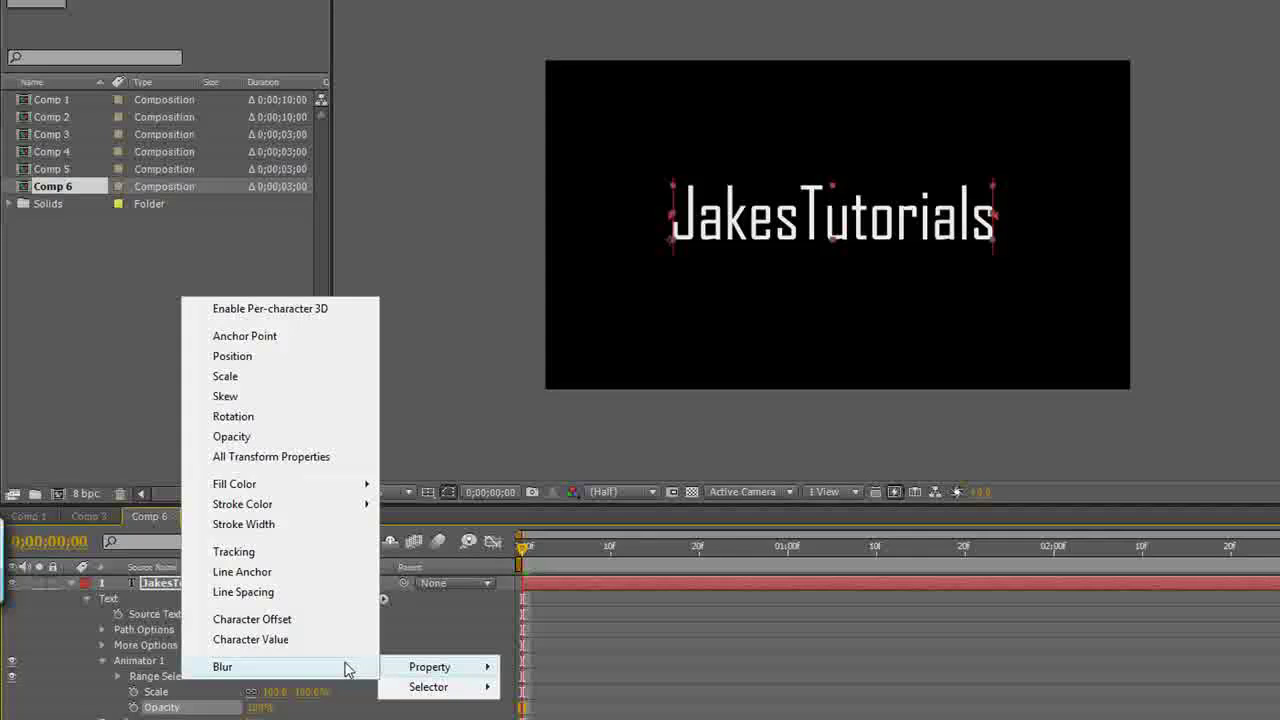
click(345, 668)
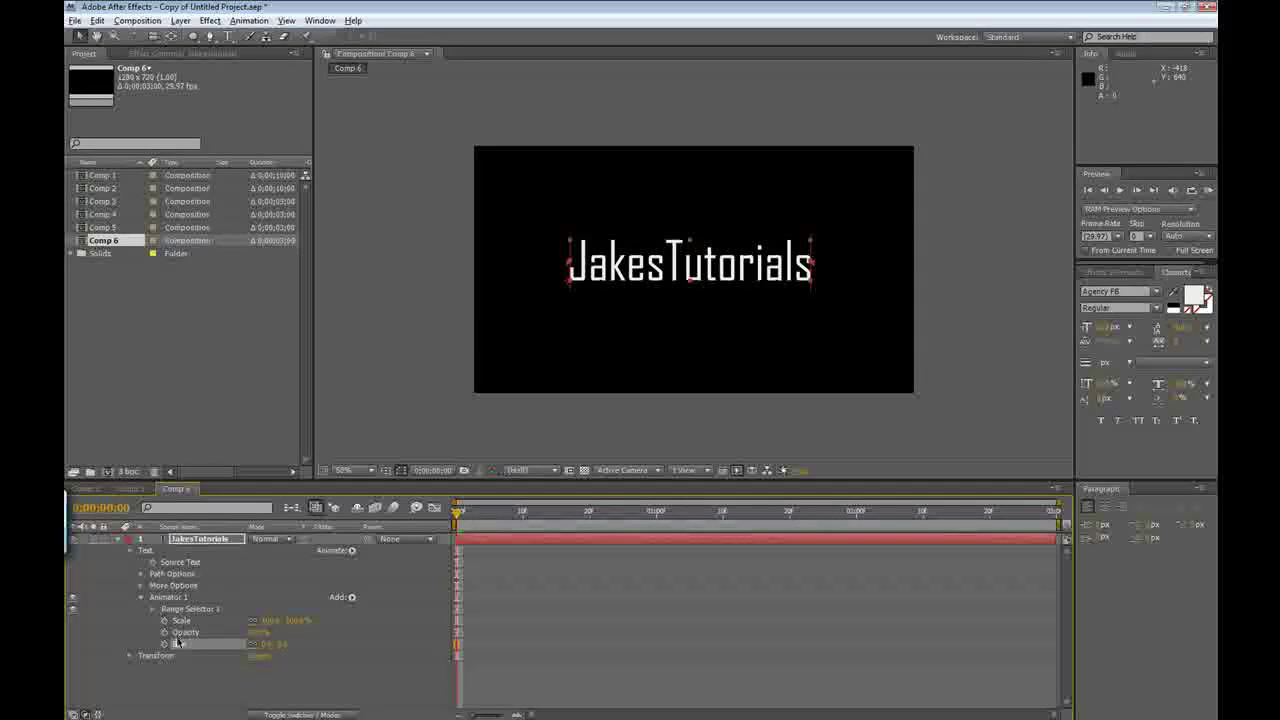
Reveal the Range Selector 1 properties and set the animator's Scale to 400%
click(153, 610)
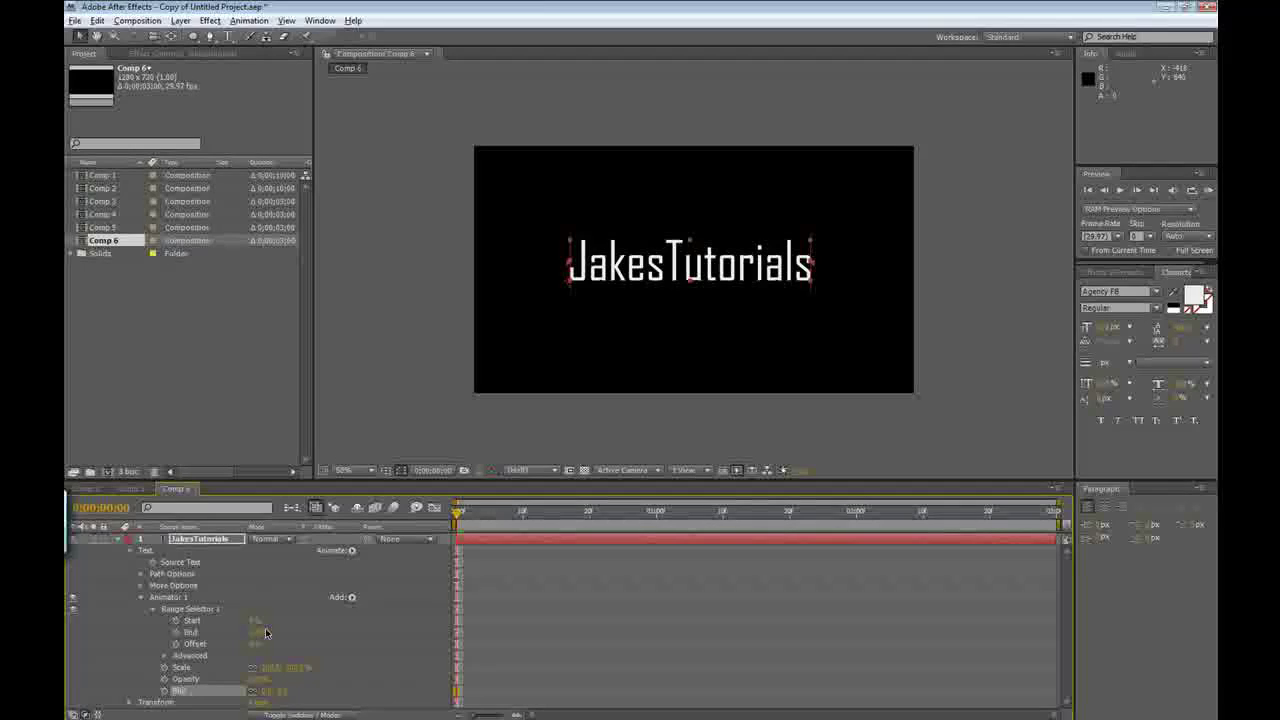
key(h)
key(v)
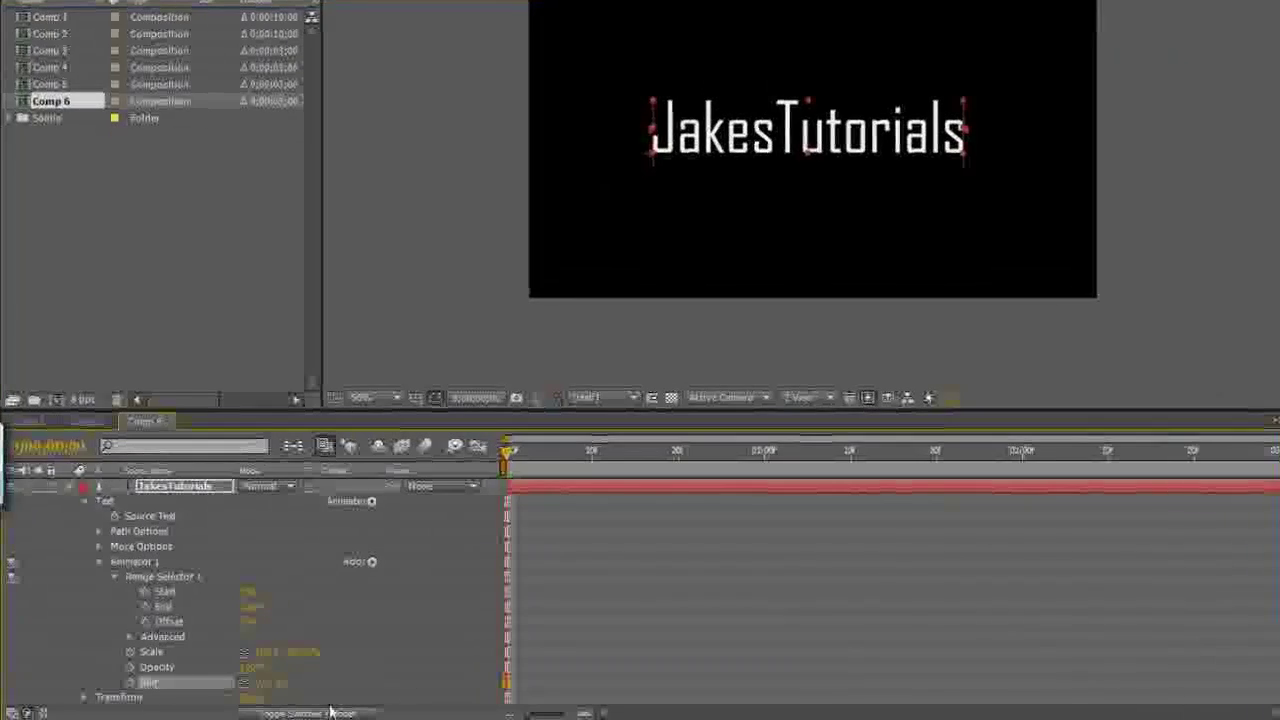
drag(295, 654, 571, 660)
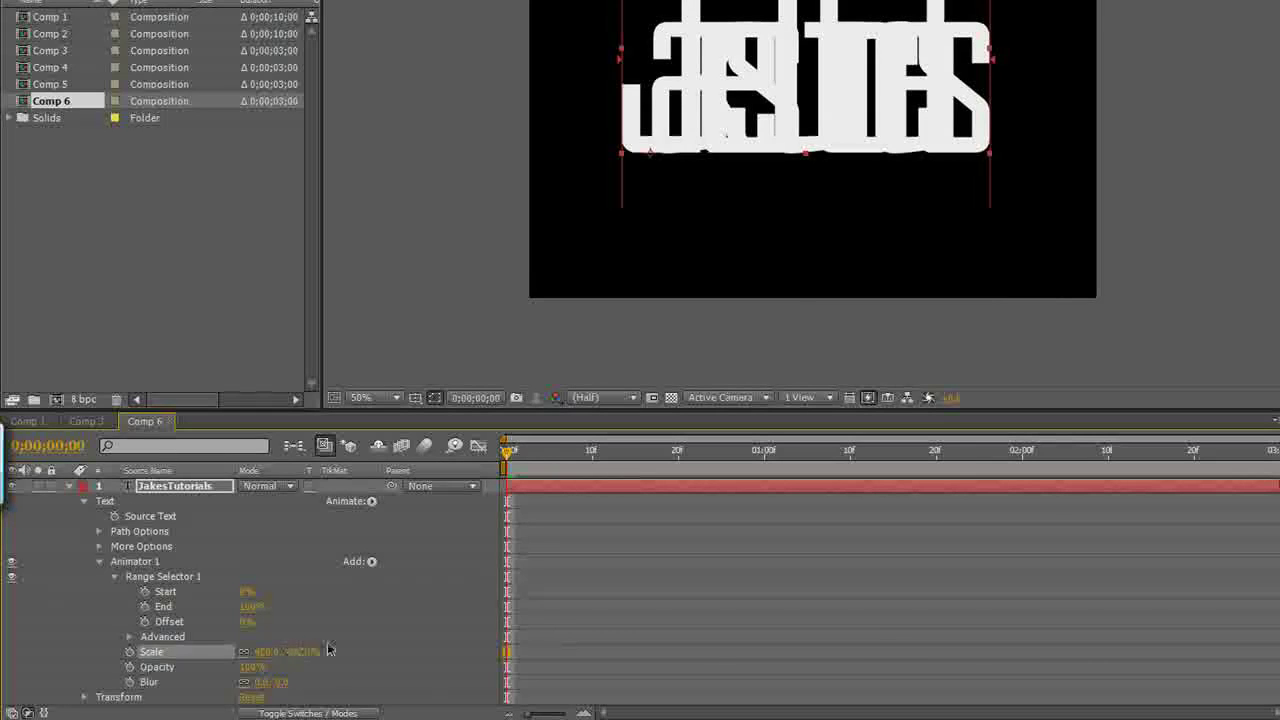
click(337, 675)
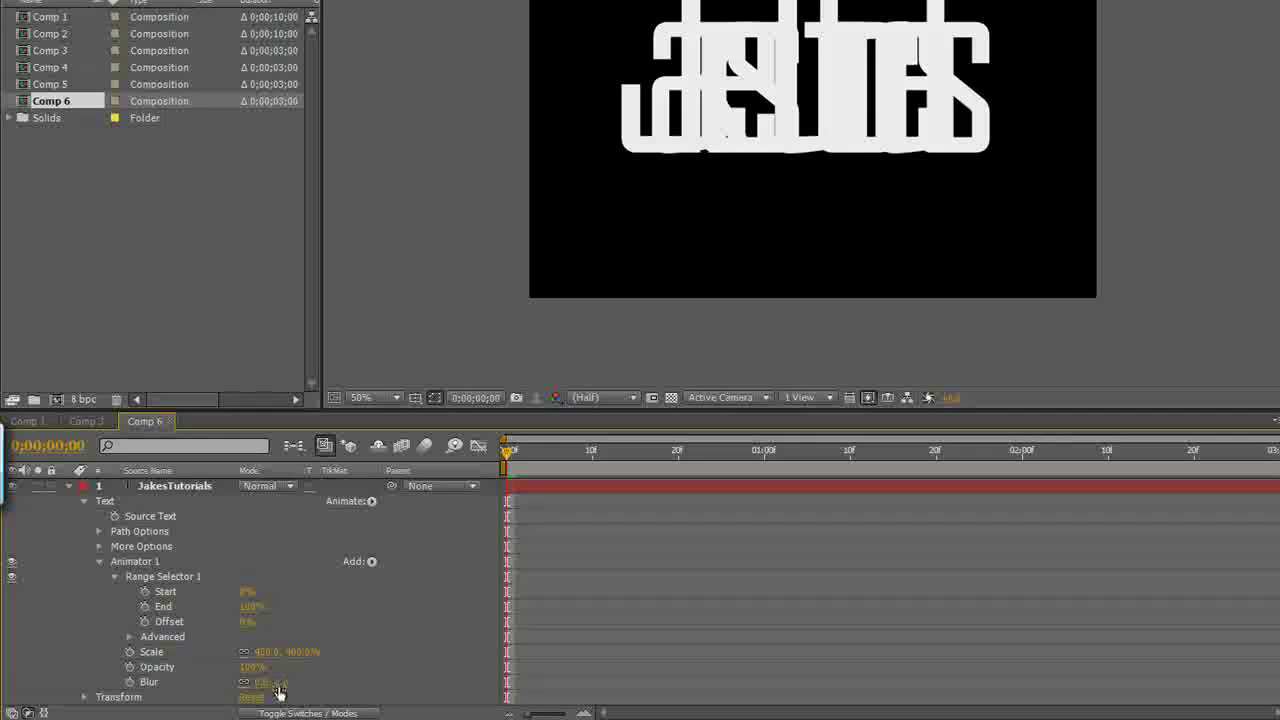
Set the animator's Opacity to 10% and its Blur to 100
click(252, 667)
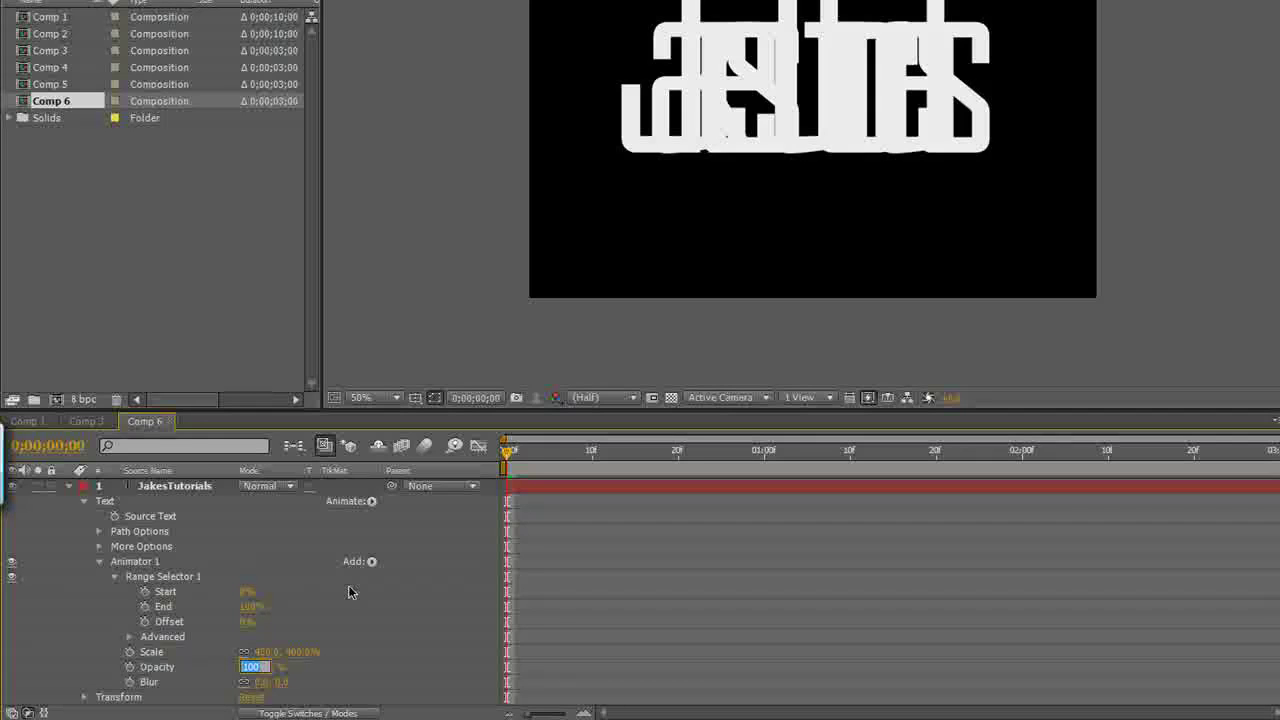
text(10)
key(Return)
click(284, 681)
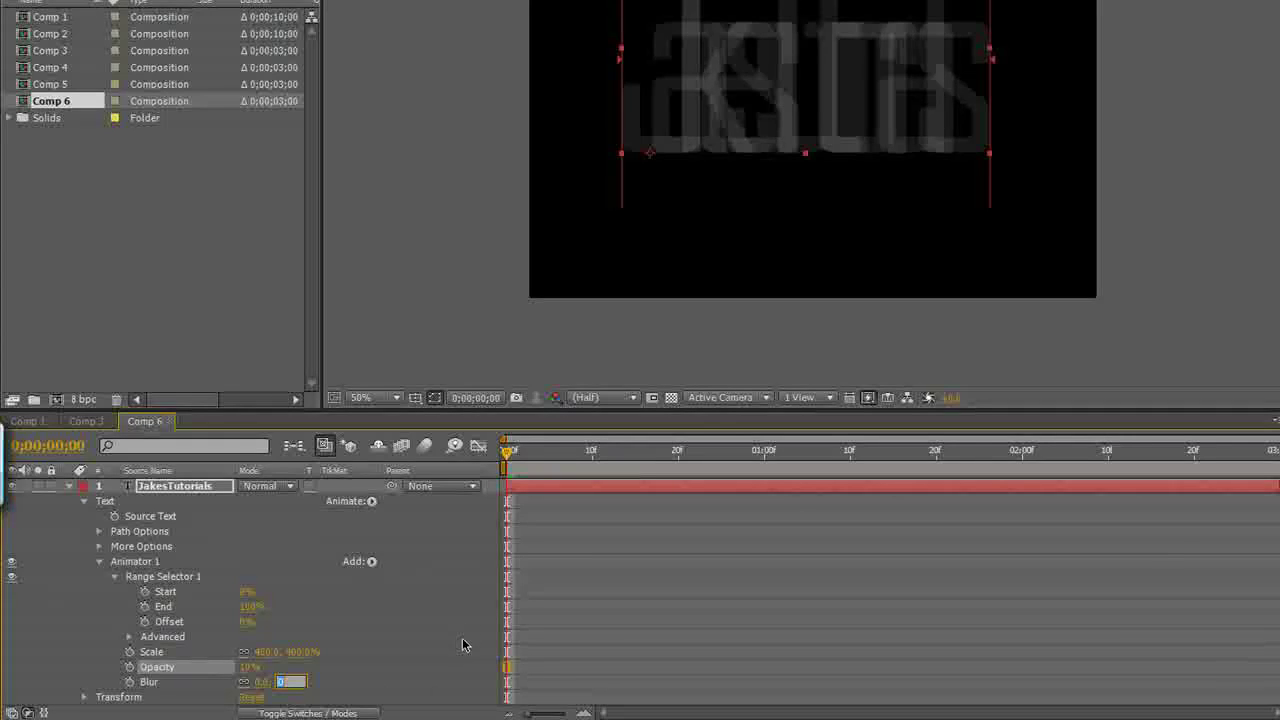
text(100)
key(Return)
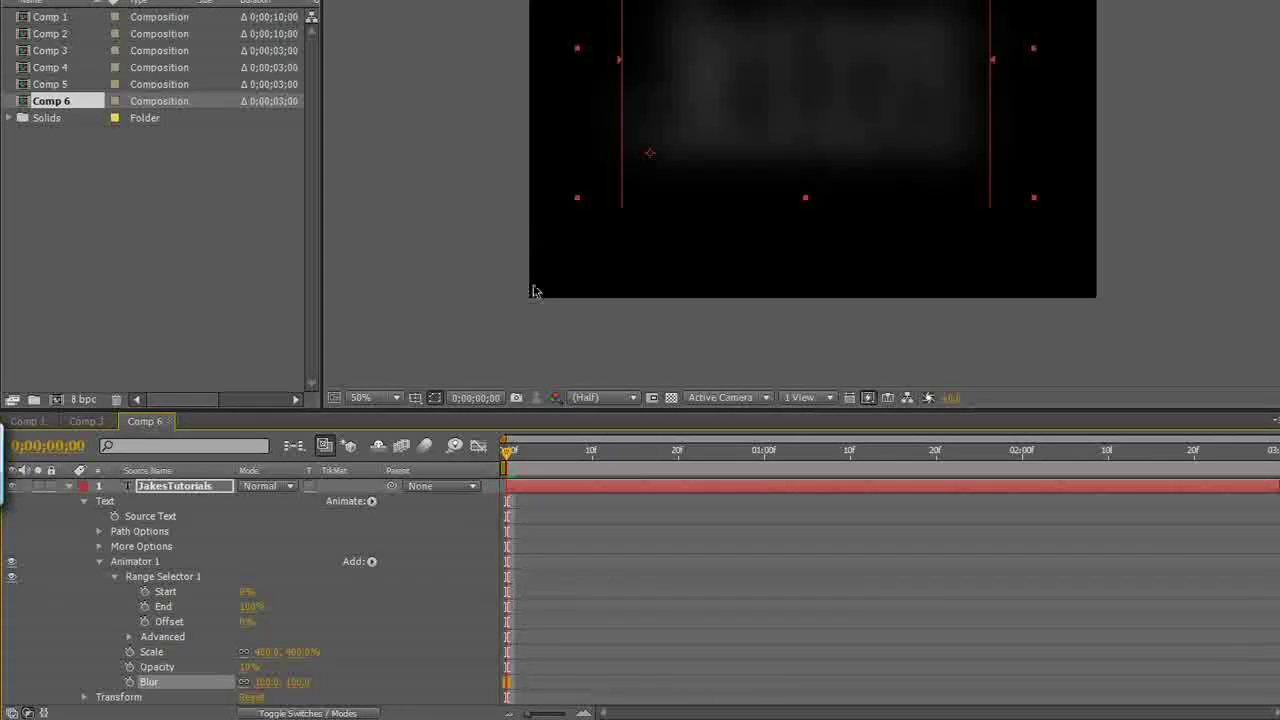
Set the text's vertical Grouping Alignment to -50% and preview the result from the start of the timeline
click(100, 547)
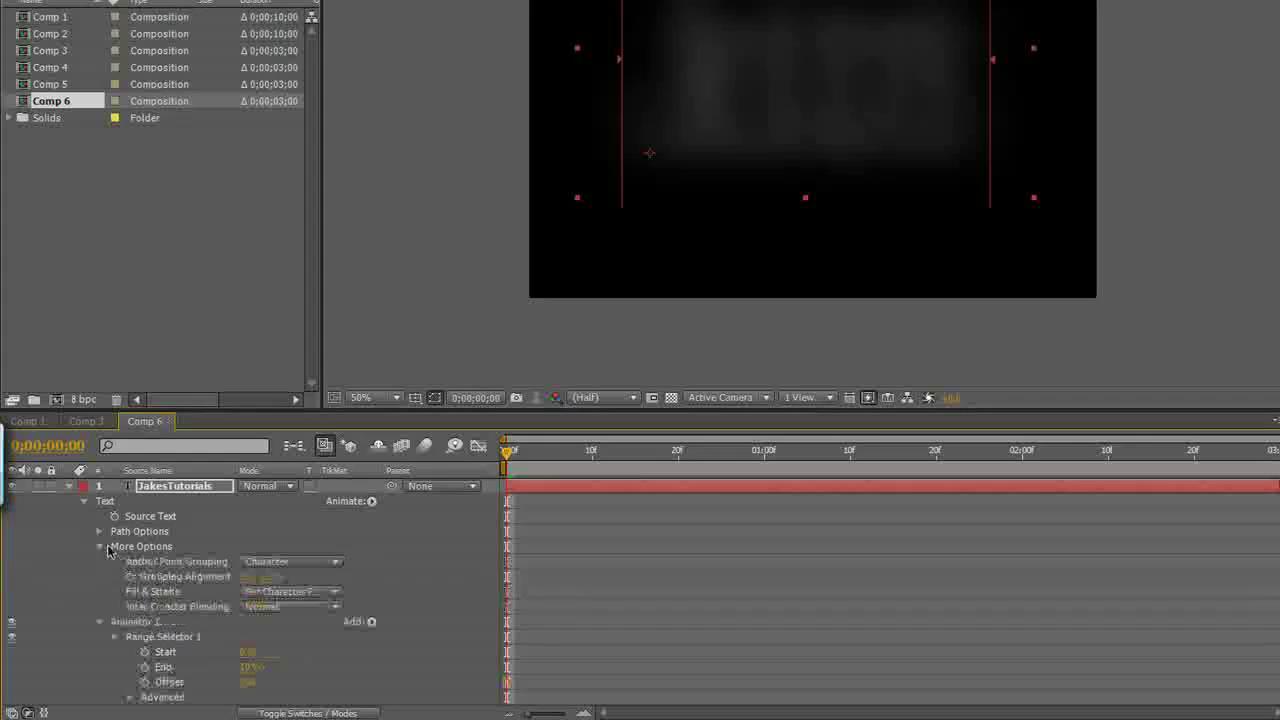
click(268, 579)
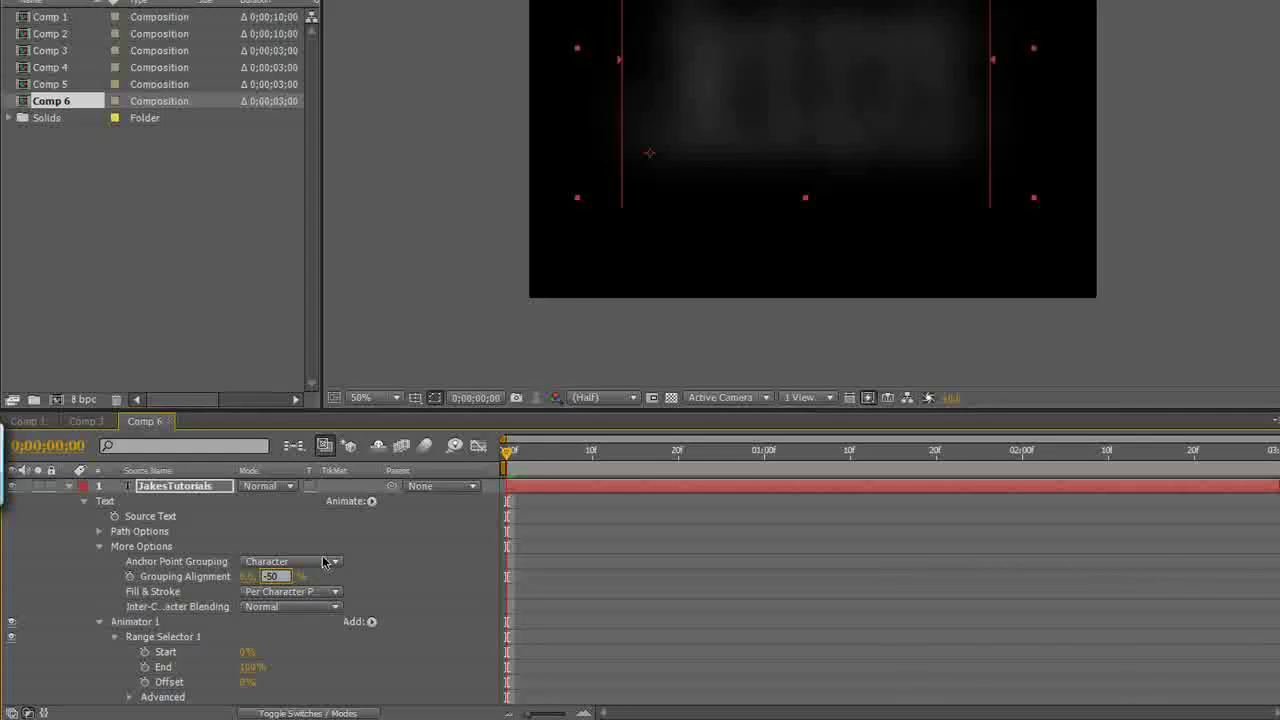
text(-50)
key(Return)
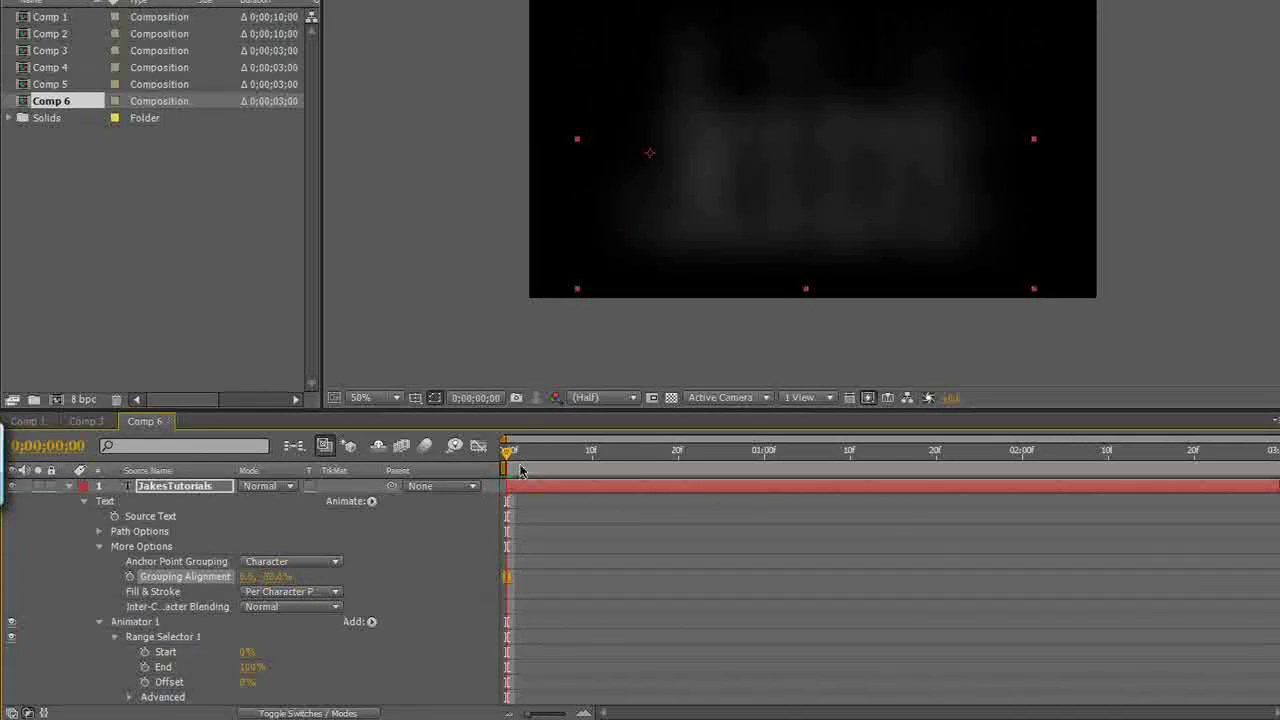
drag(508, 452, 484, 470)
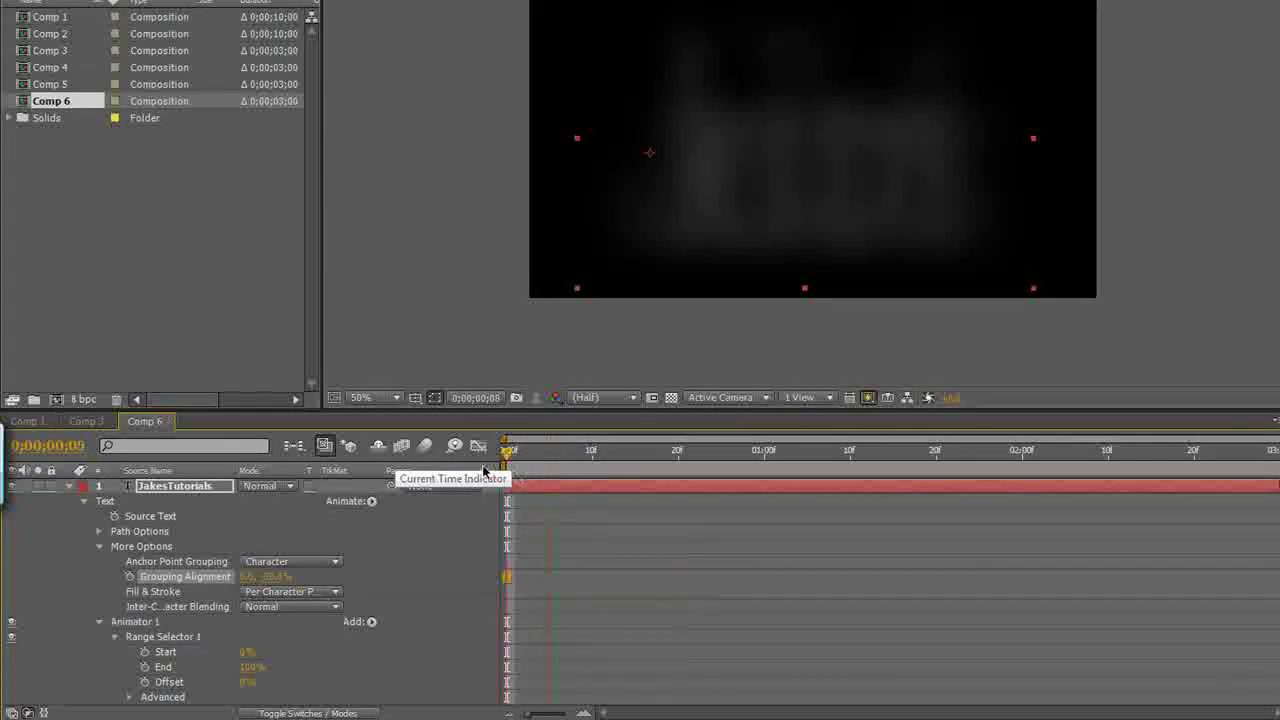
Collapse More Options, then set Range Selector 1's Offset to 100% and keyframe it at 0;00;00;00
scroll(229, 621, down, 2)
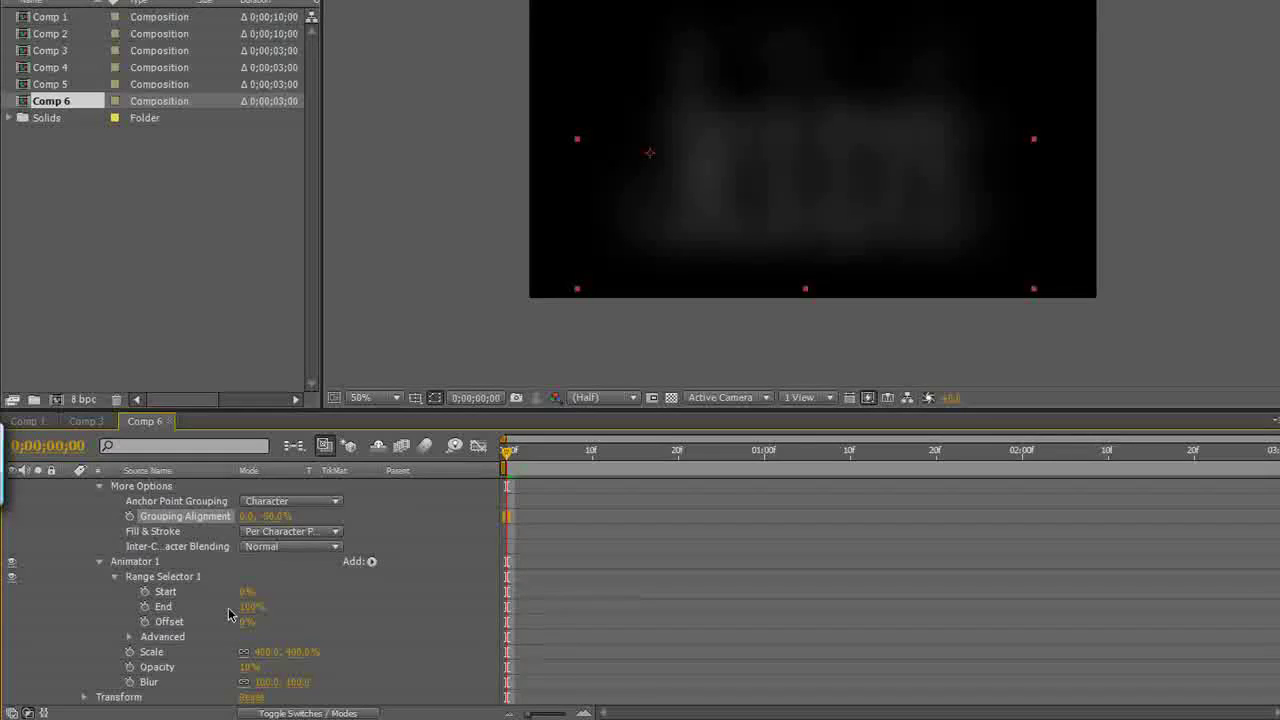
click(115, 577)
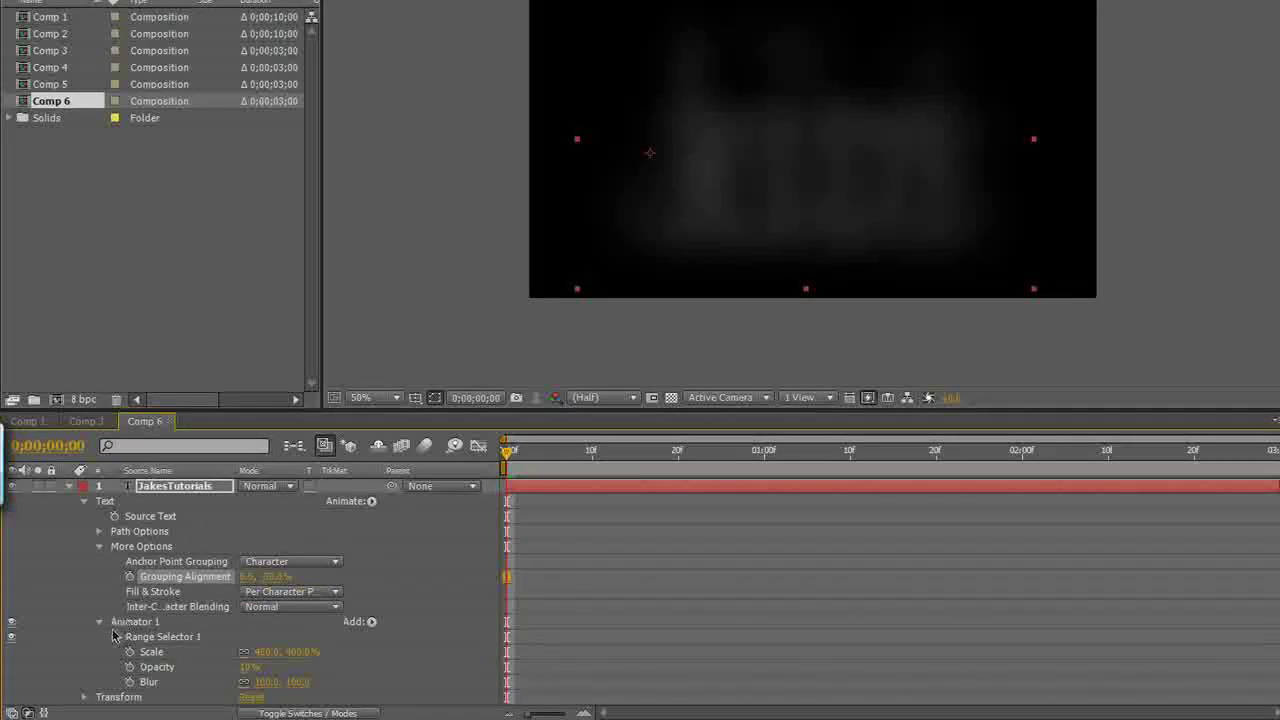
click(98, 547)
click(115, 577)
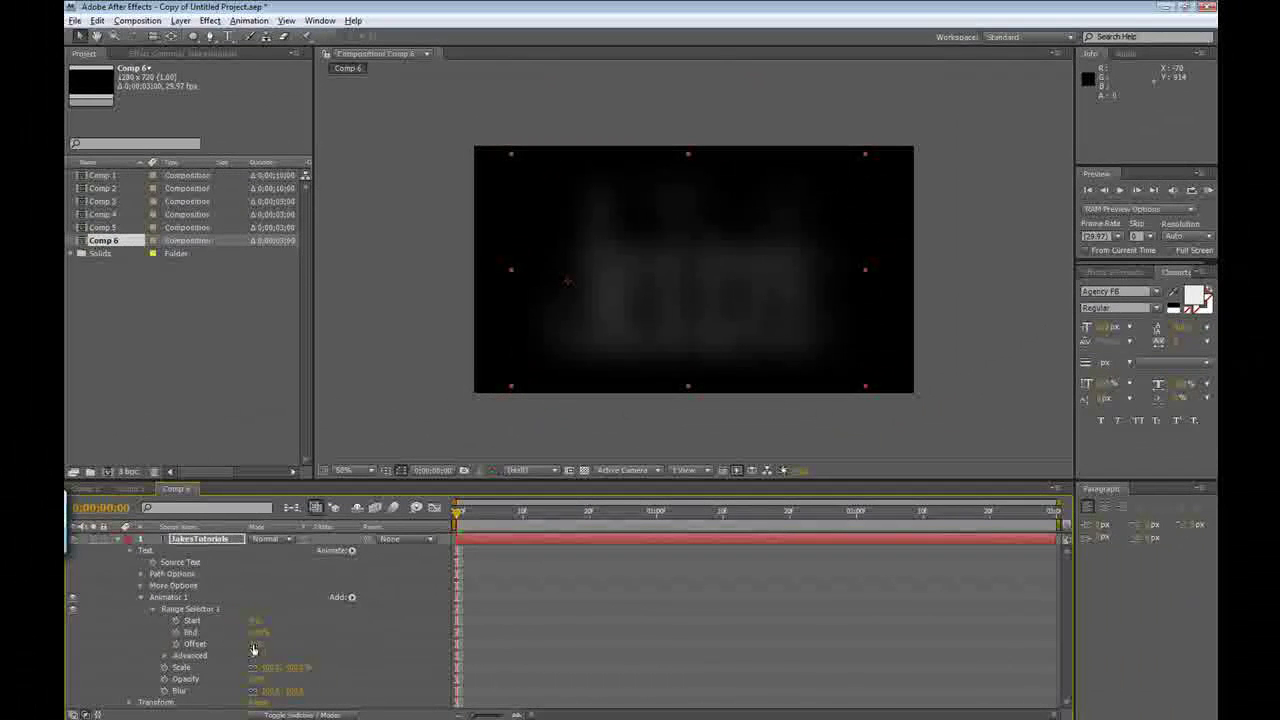
click(256, 648)
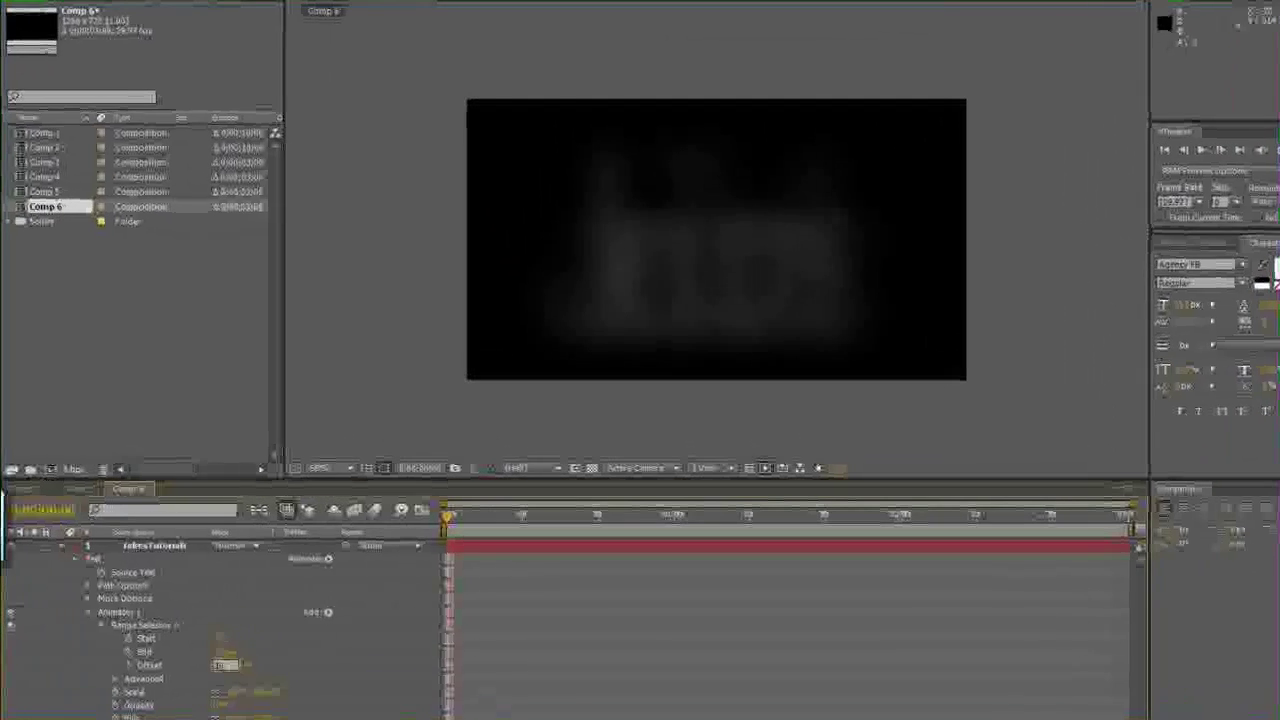
key(Return)
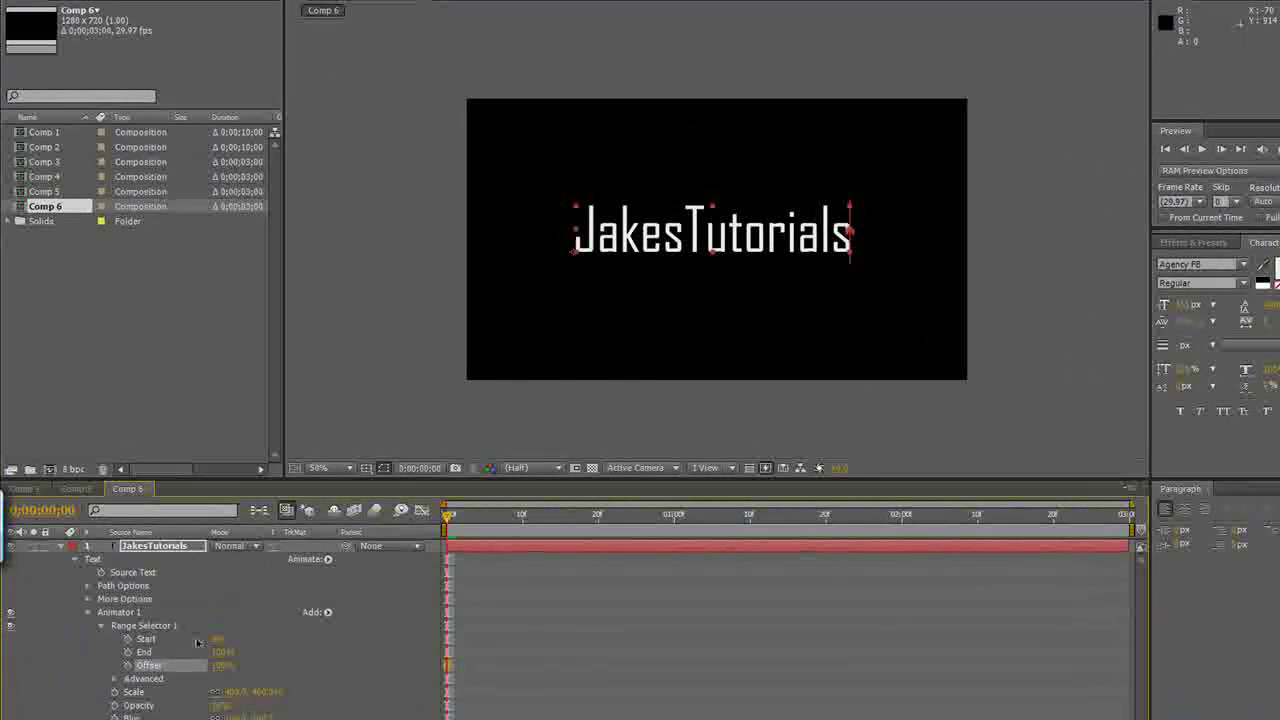
click(128, 666)
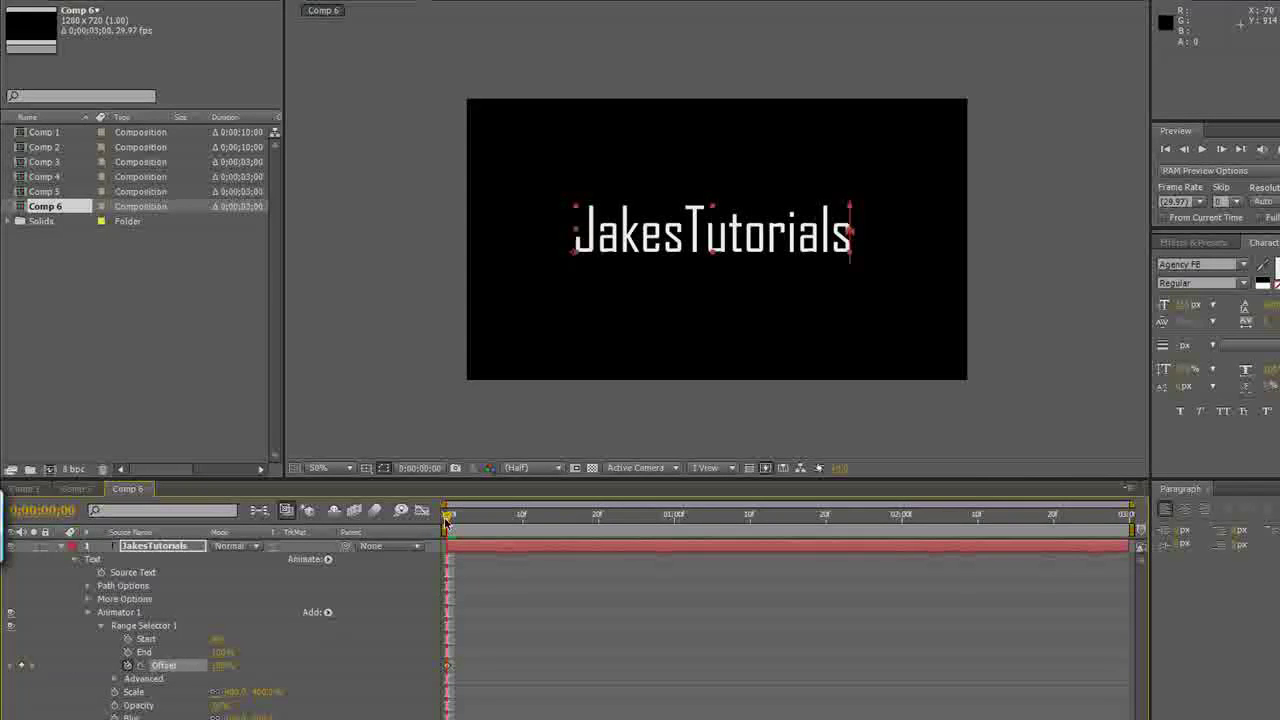
Keyframe the Range Selector's Offset at -100% at 0;00;01;00 and preview the text reveal from the start
drag(462, 520, 674, 530)
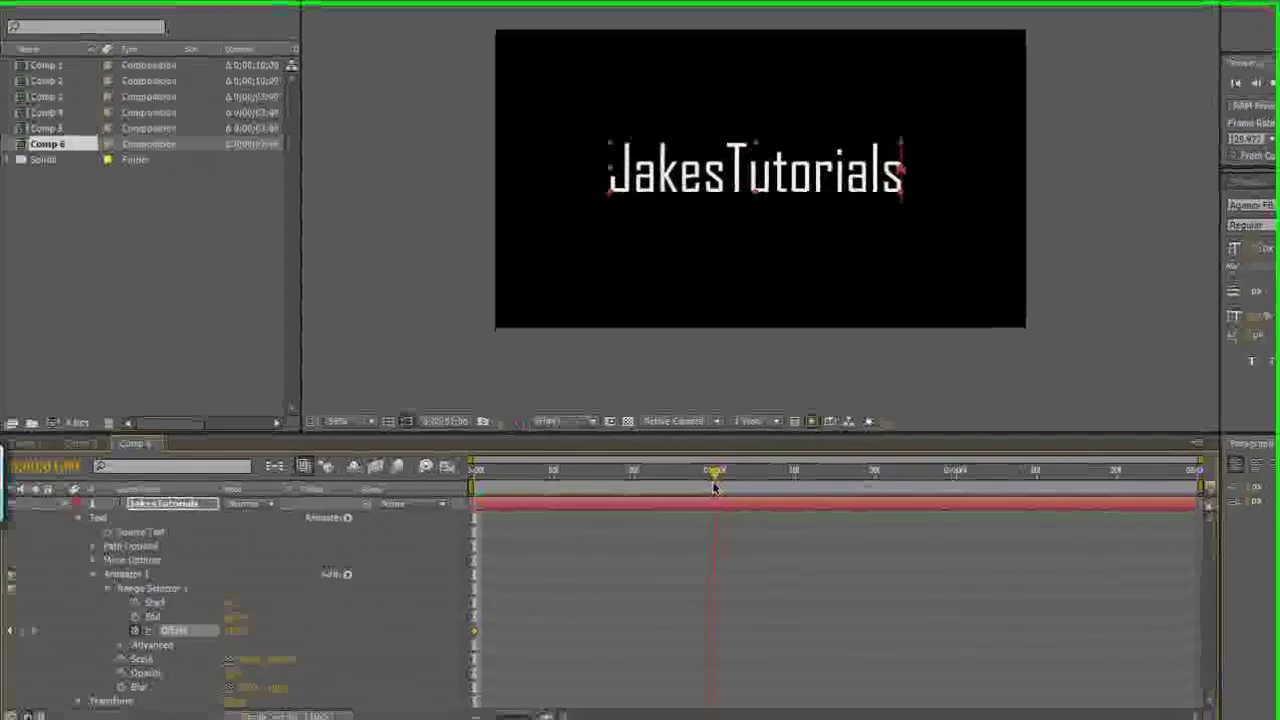
click(238, 627)
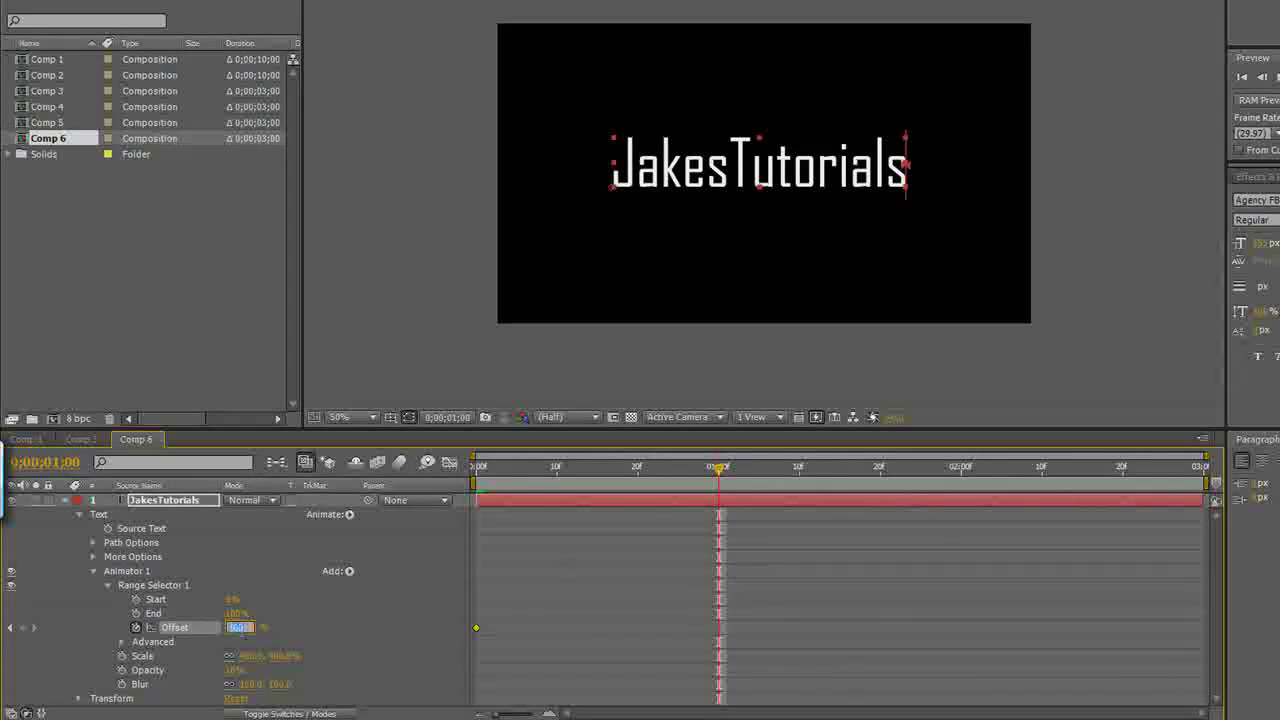
text(-100)
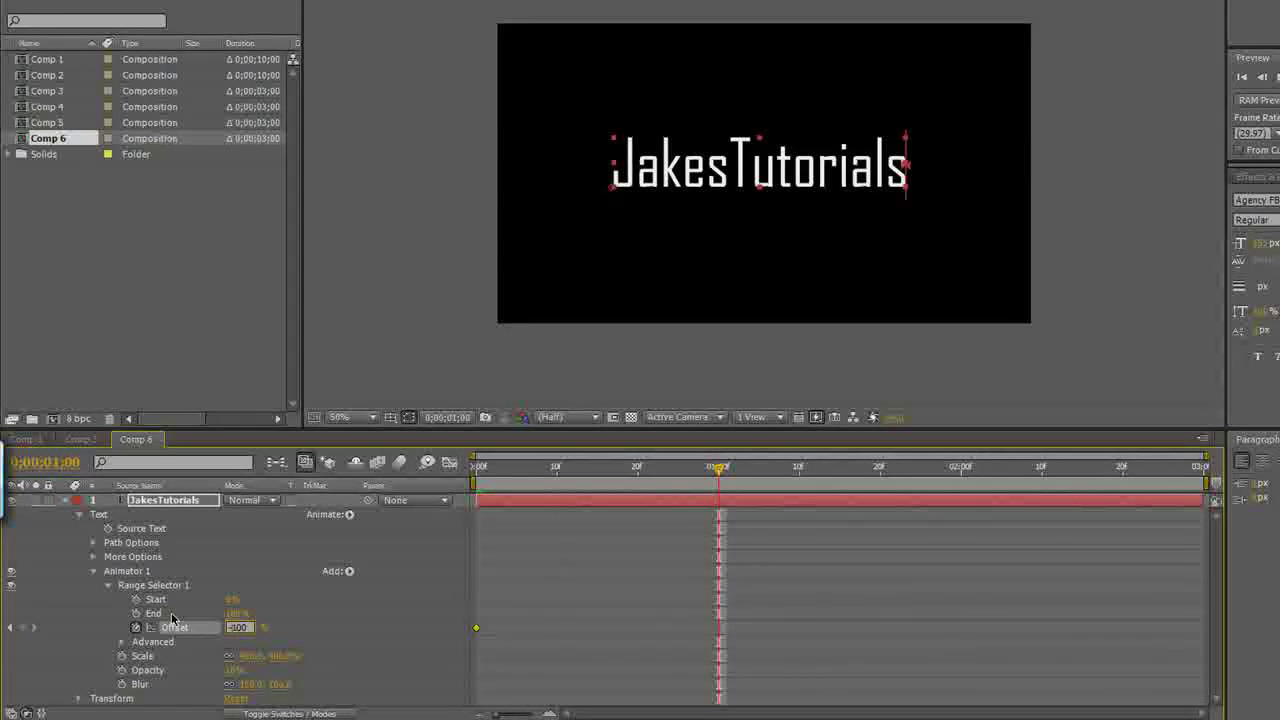
click(310, 638)
drag(718, 468, 420, 500)
key(space)
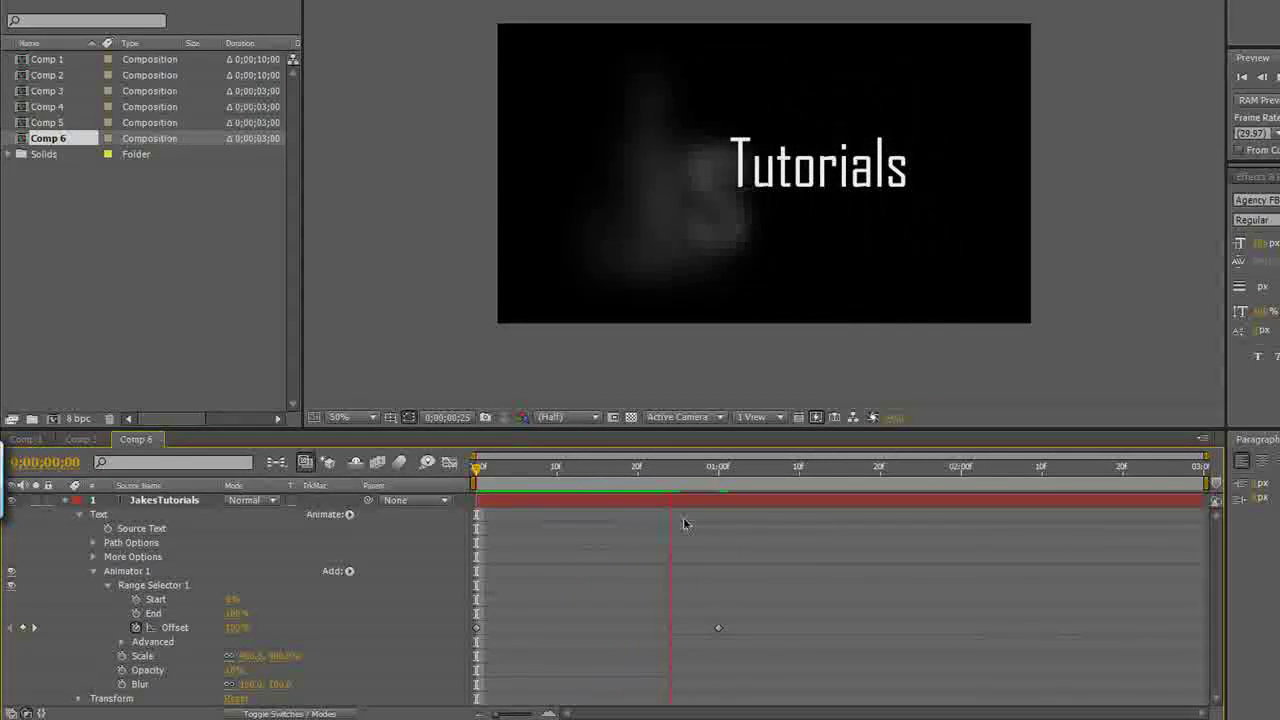
key(space)
Check the reveal at the start of Comp 3 for comparison and return to Comp 6
drag(622, 484, 504, 520)
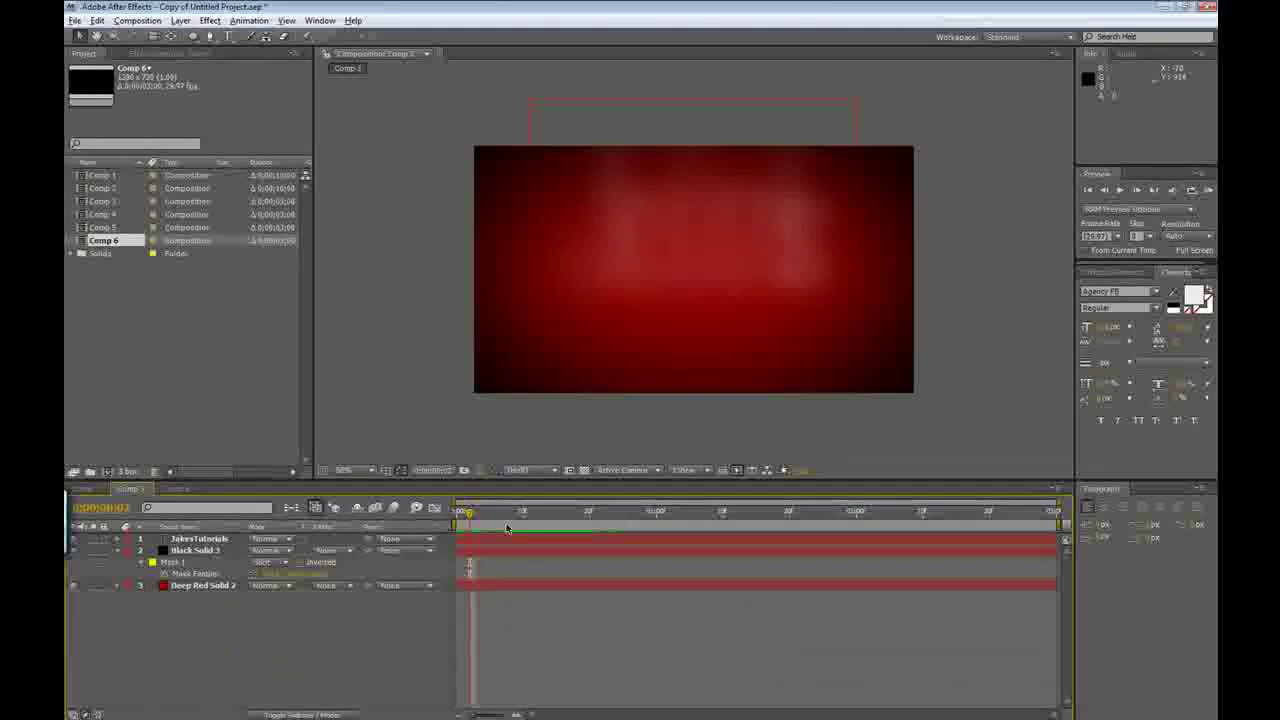
mouse_move(470, 512)
mouse_down()
mouse_move(562, 513)
mouse_move(457, 512)
mouse_up()
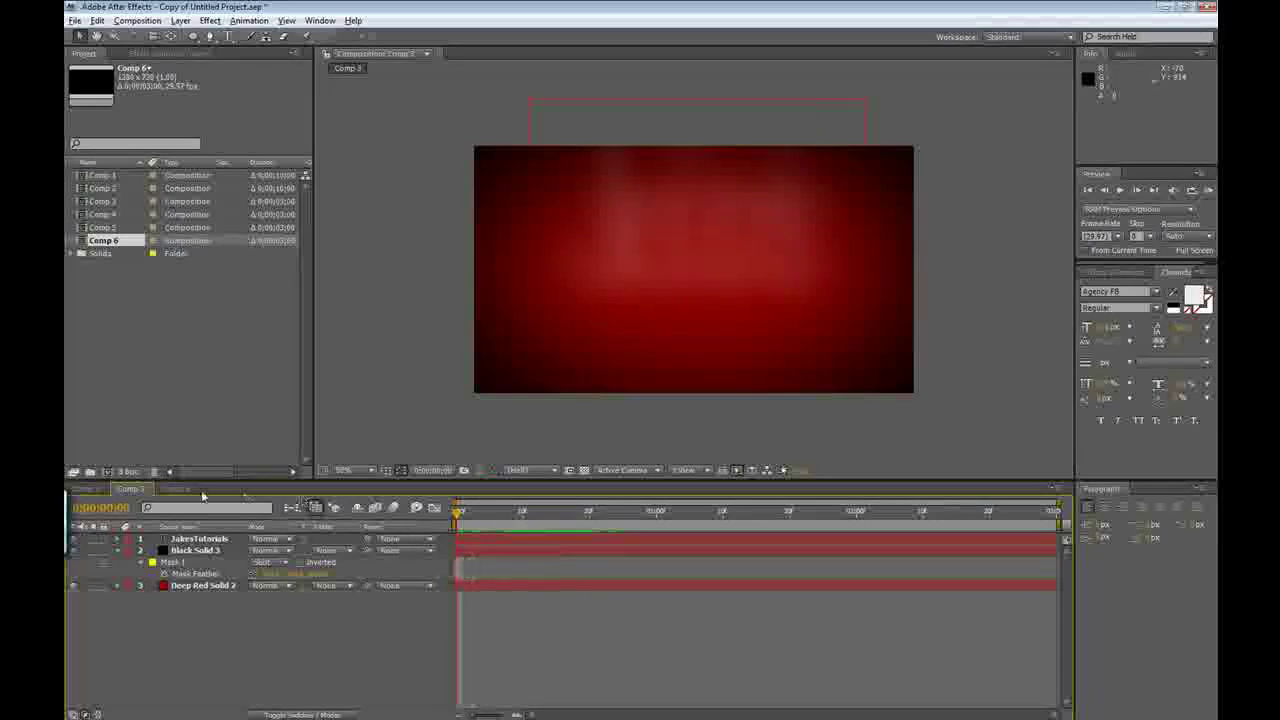
click(177, 489)
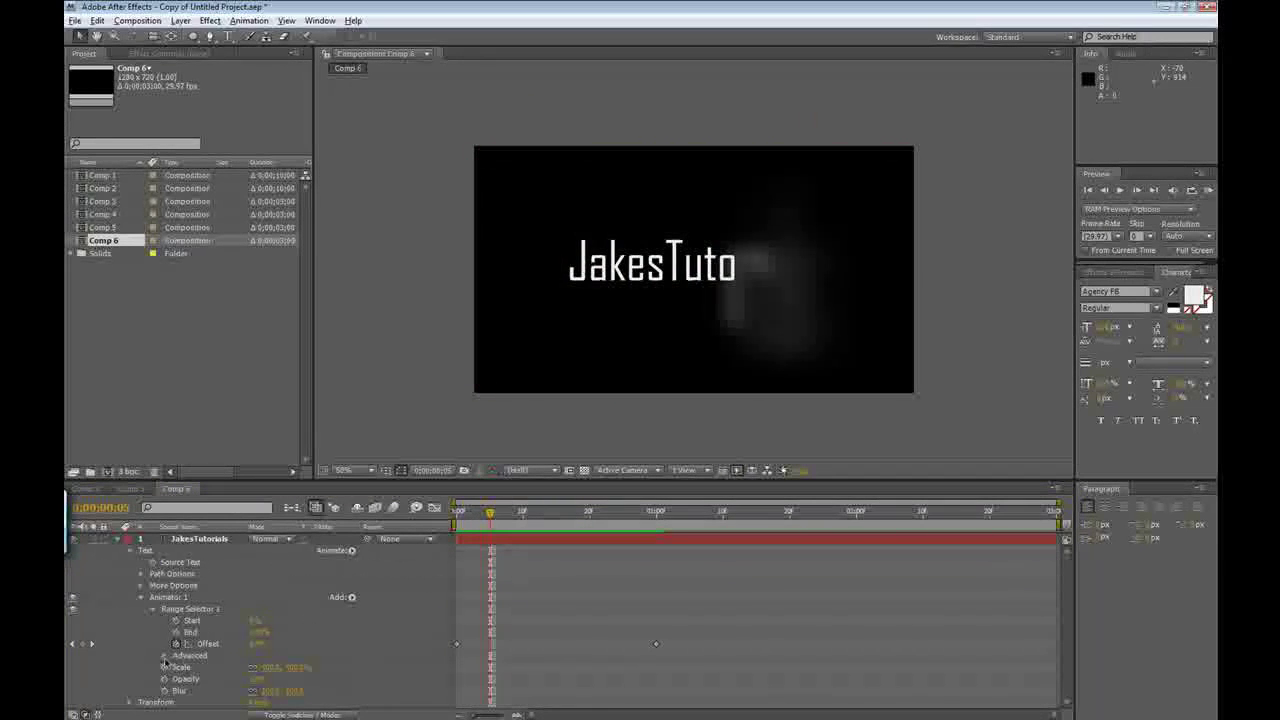
Set the Shape in Range Selector 1's Advanced properties to Ramp Down and preview the reveal
click(165, 656)
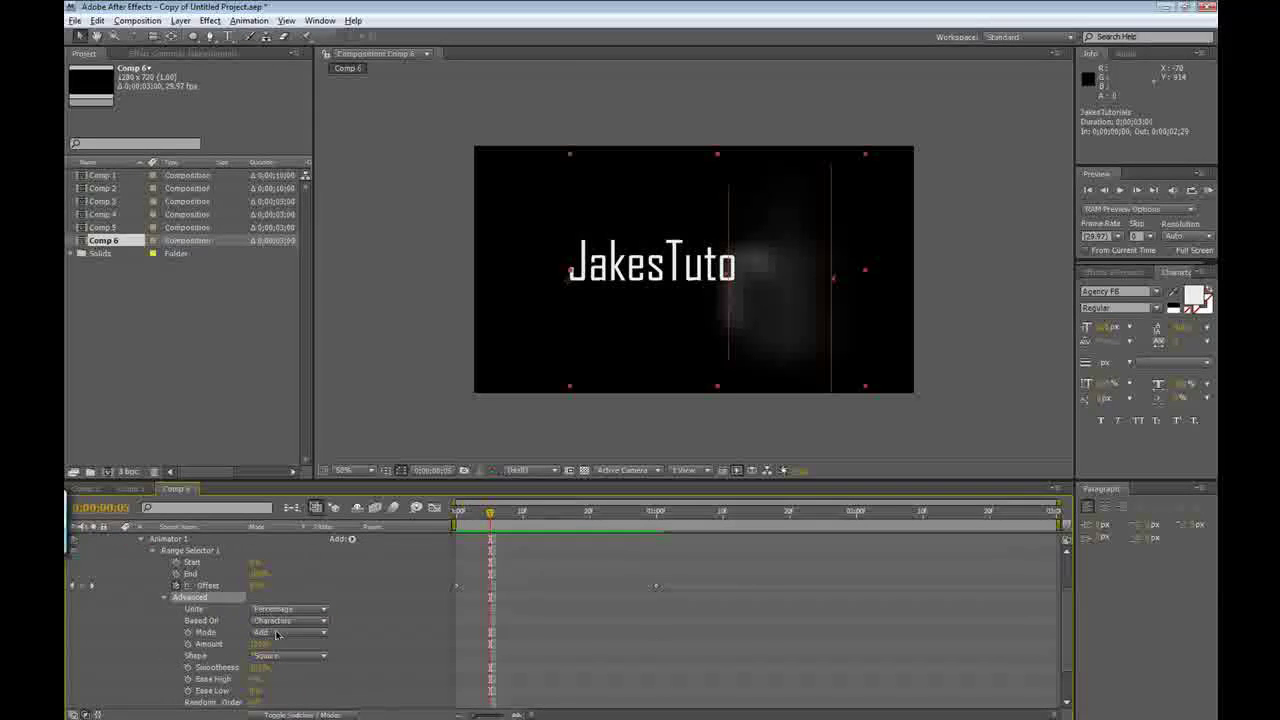
click(268, 656)
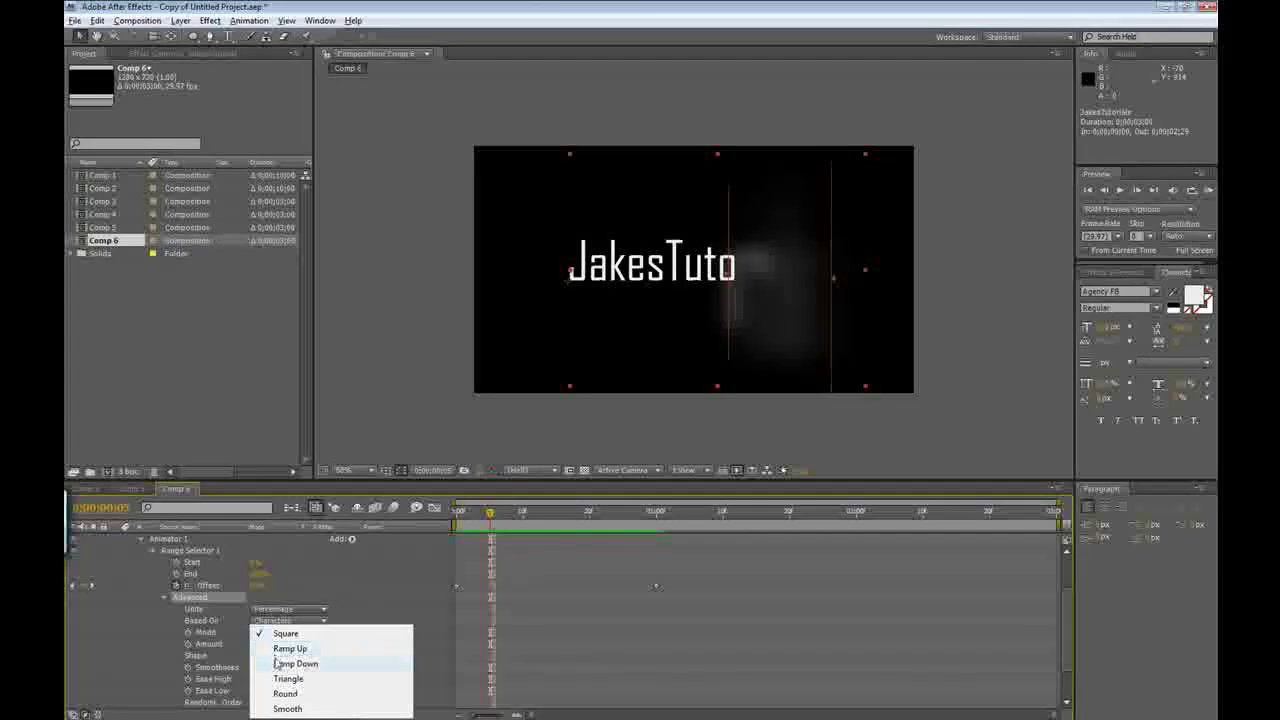
click(287, 664)
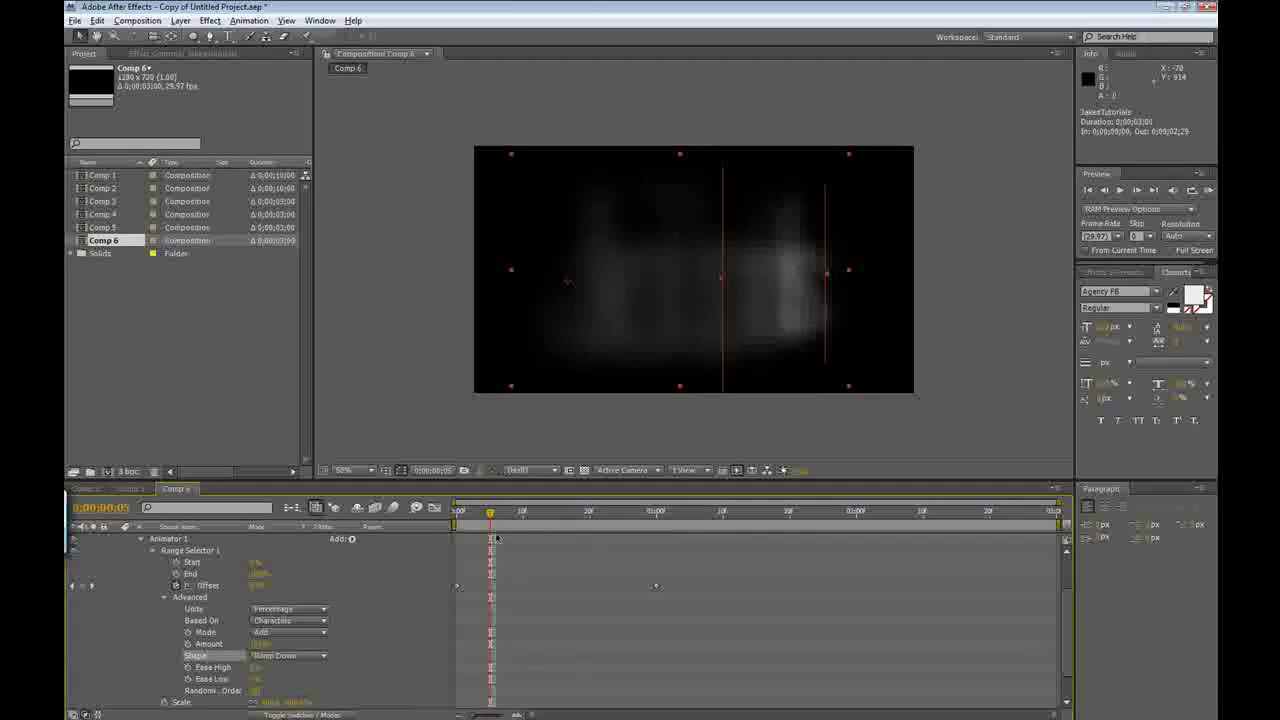
drag(489, 518, 663, 513)
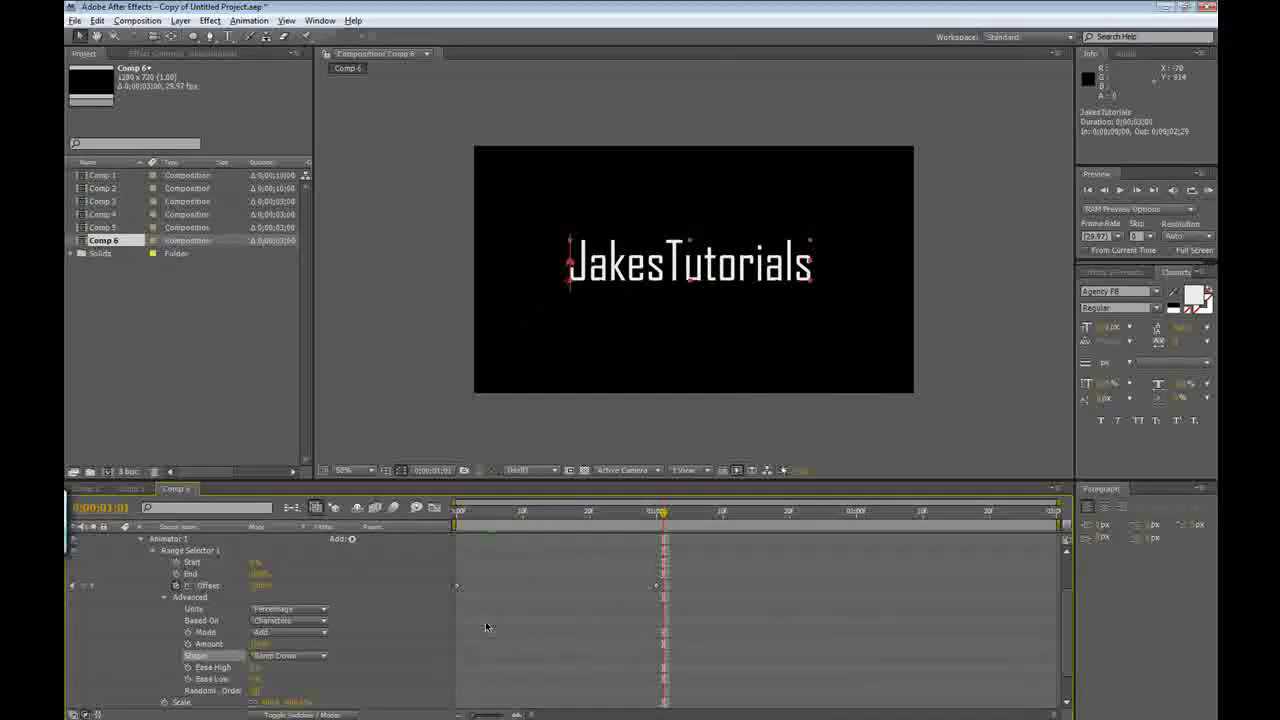
click(288, 655)
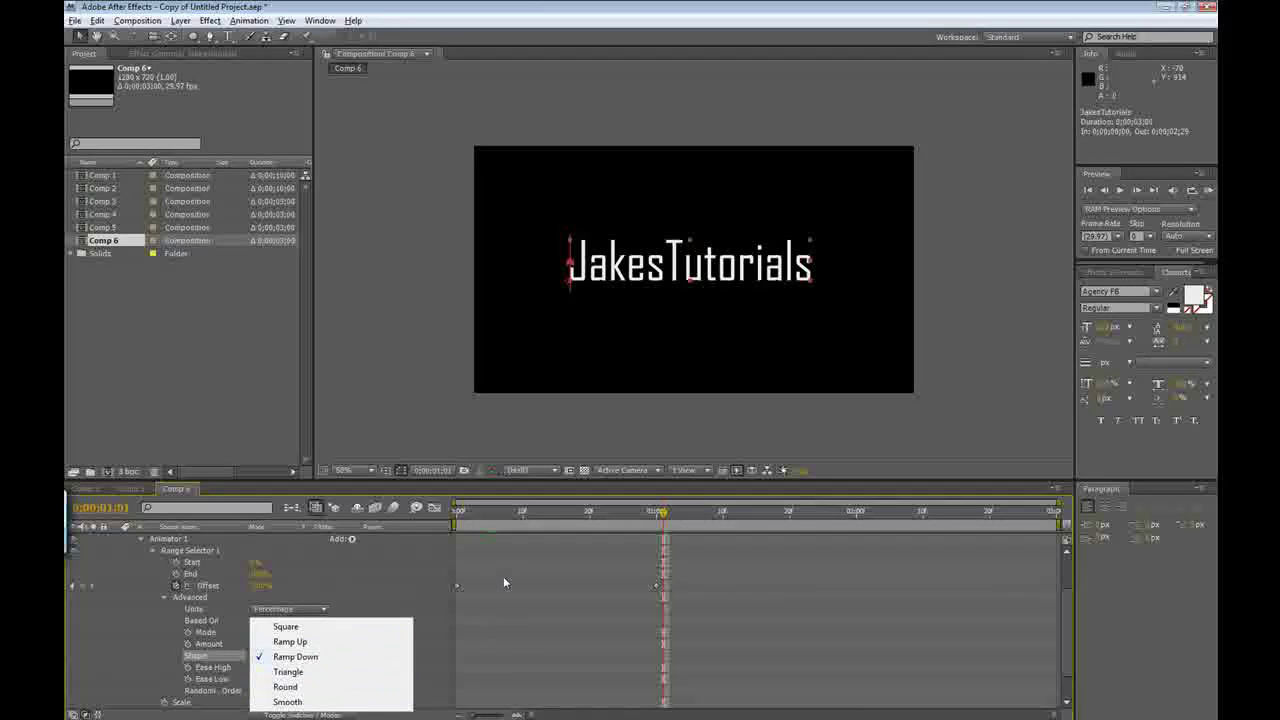
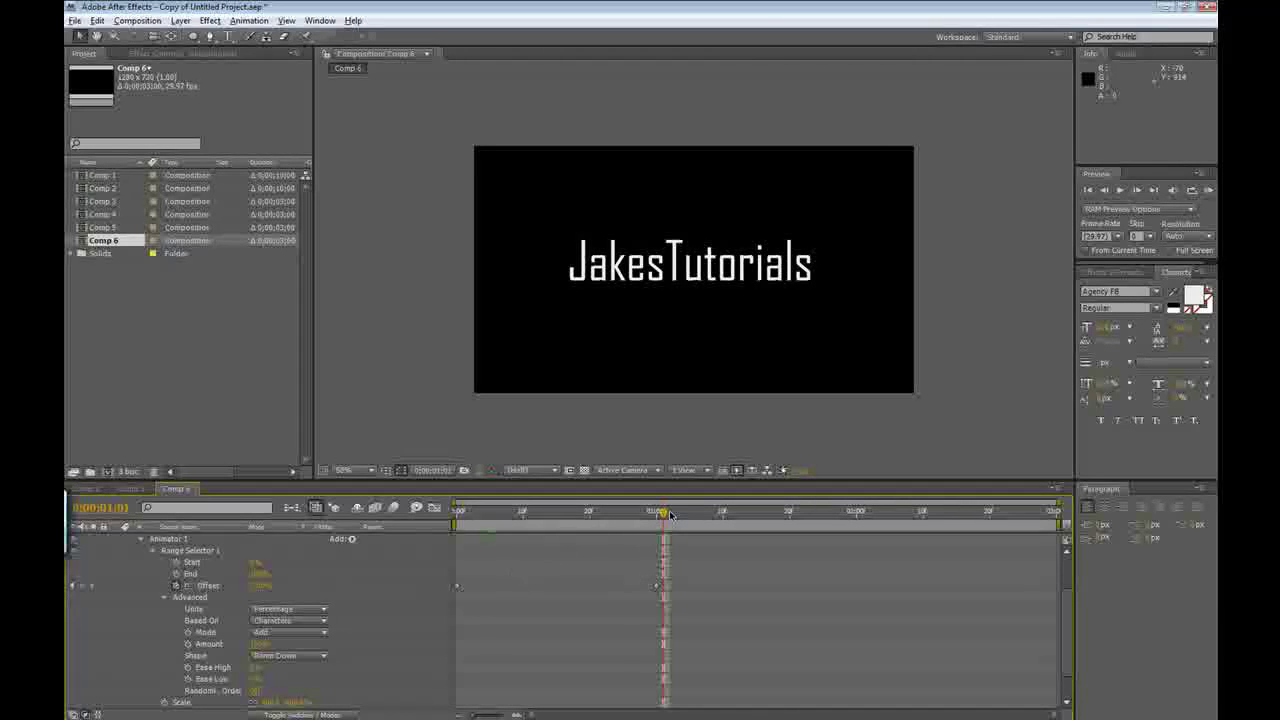
key(space)
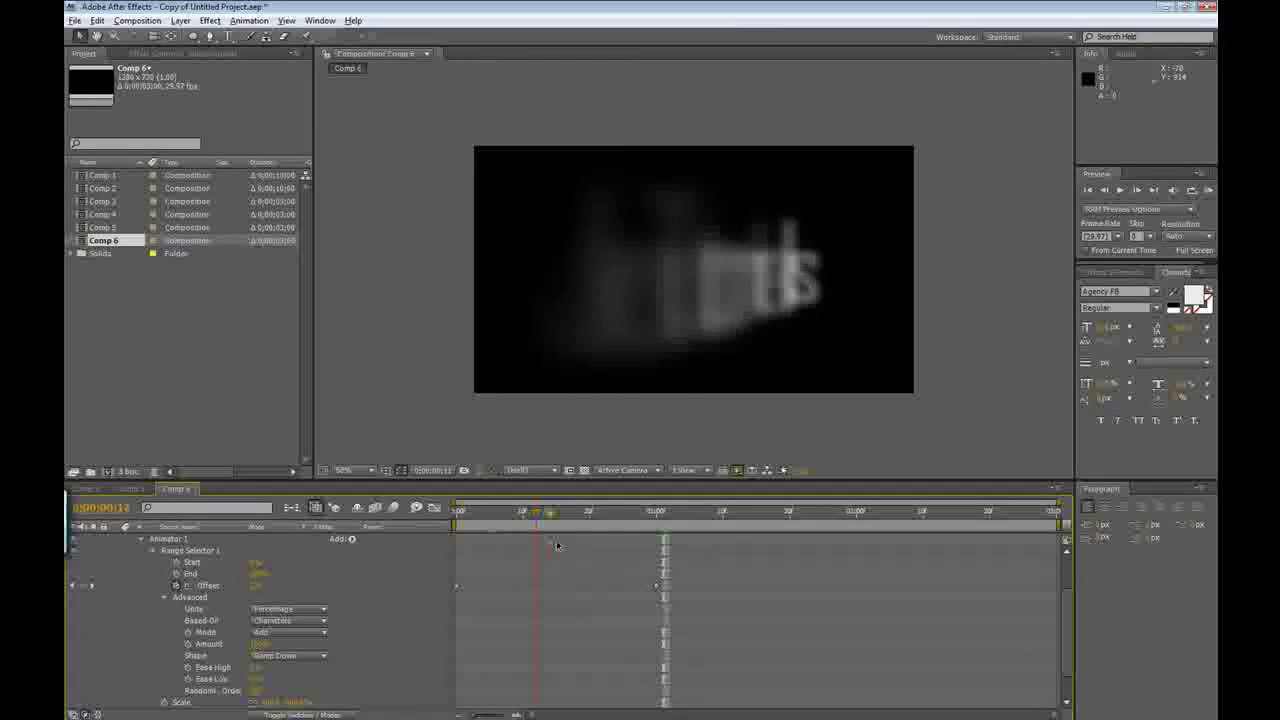
Collapse all the expanded properties of the JakesTutorials text layer
click(141, 542)
click(140, 560)
click(120, 539)
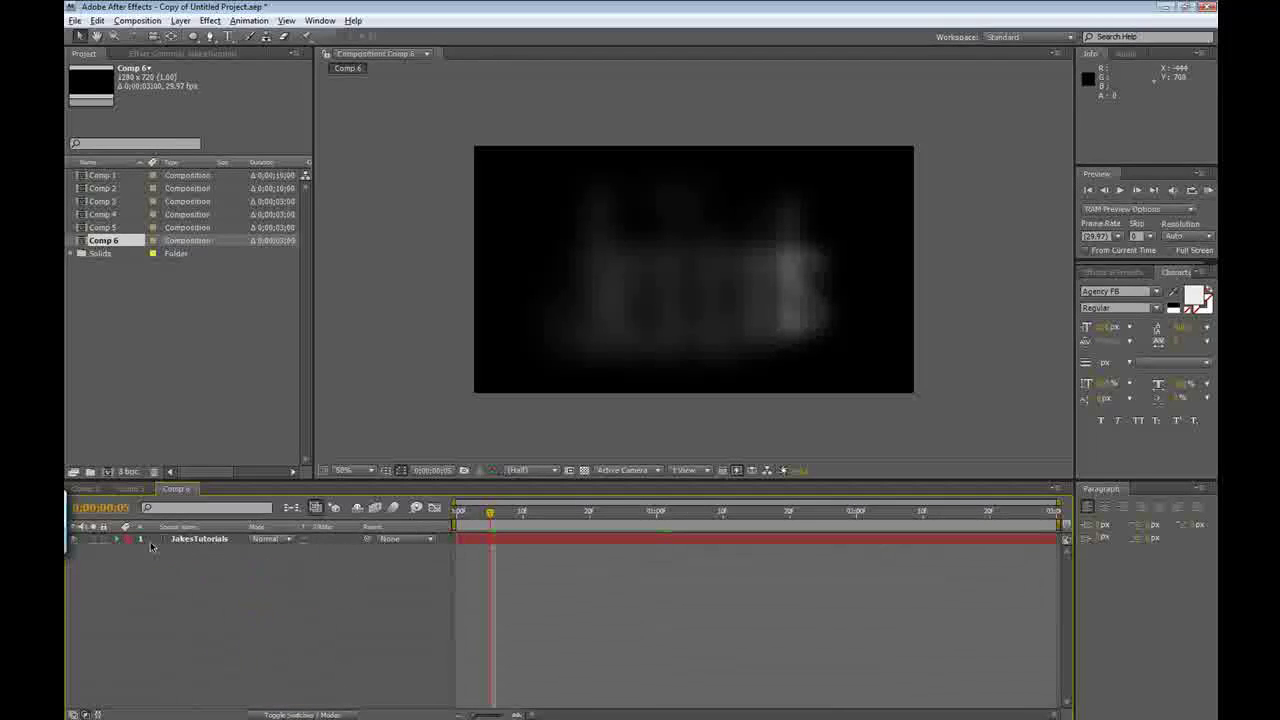
Create a comp-size deep red solid with colour 8F0000 and place it below the JakesTutorials text layer
click(180, 21)
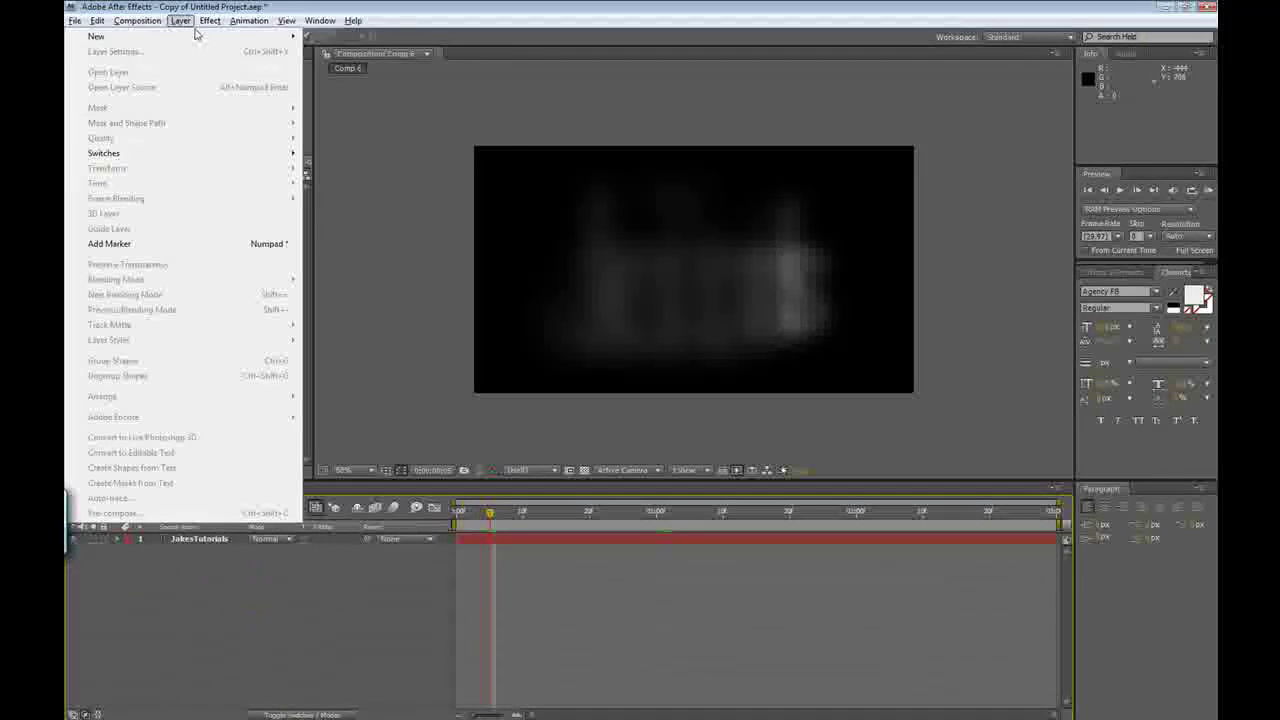
mouse_move(270, 37)
click(331, 51)
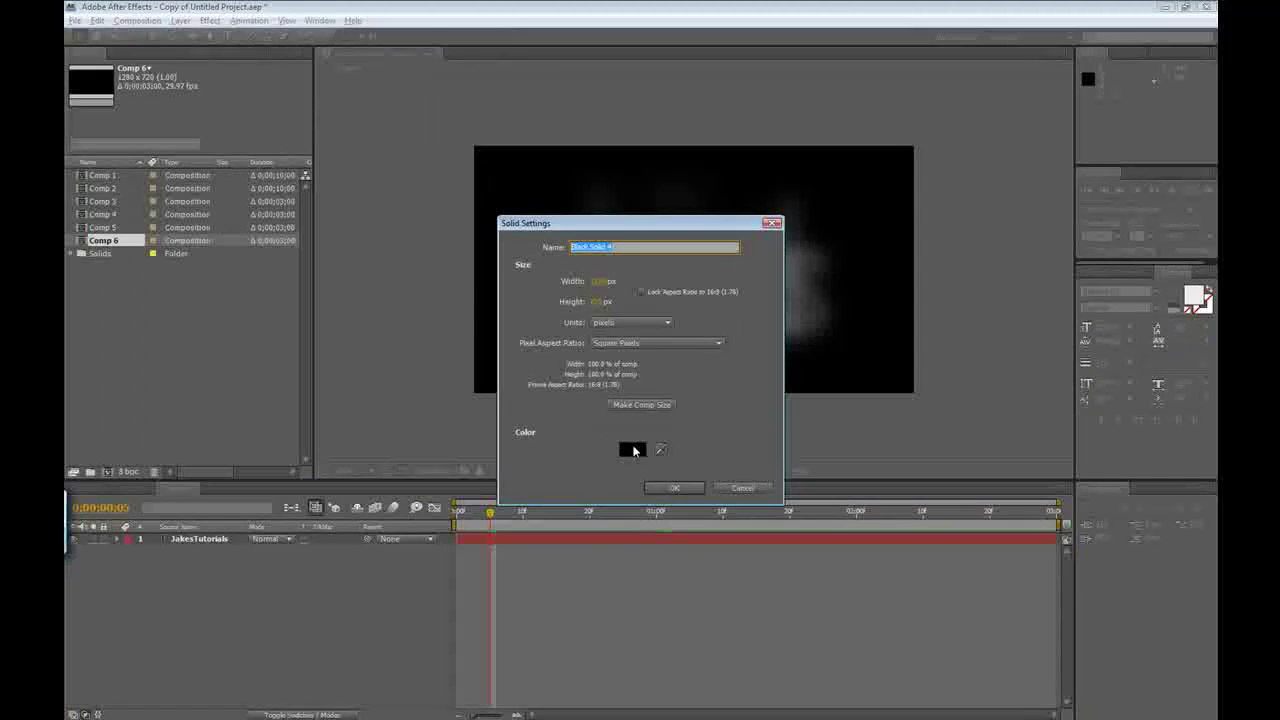
click(627, 446)
mouse_move(606, 370)
mouse_down()
mouse_move(645, 347)
mouse_move(651, 357)
mouse_up()
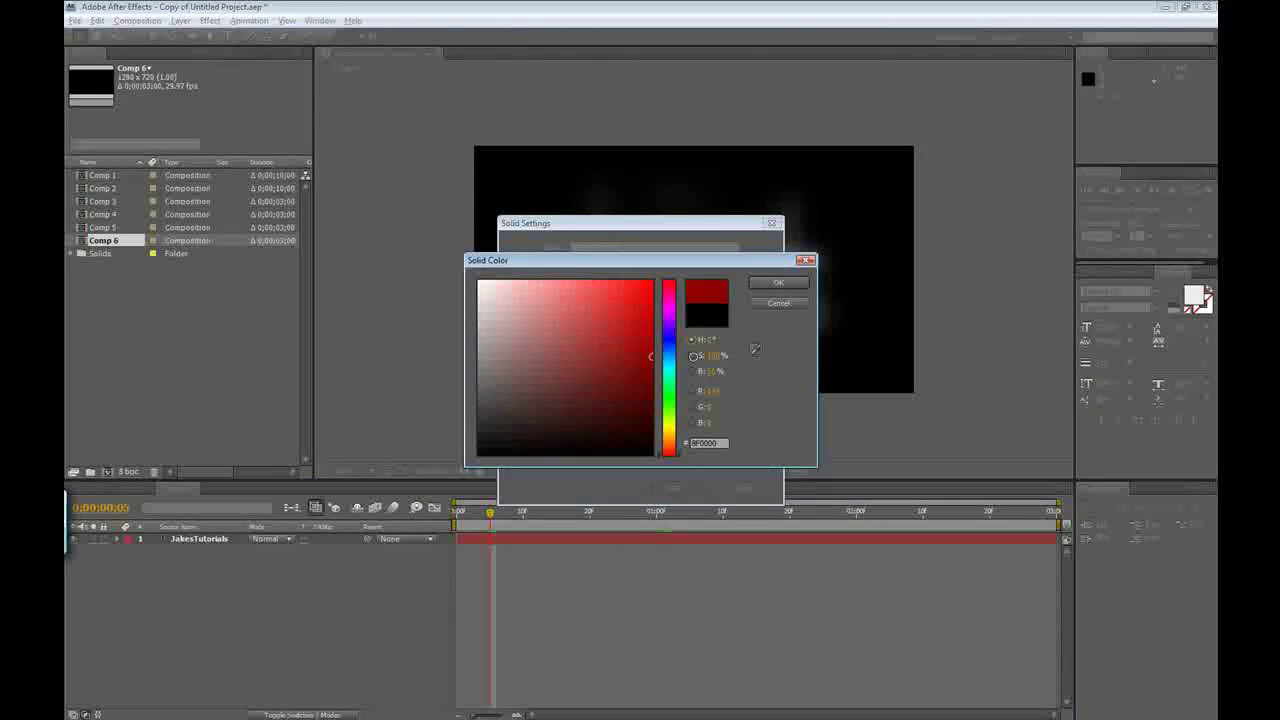
click(779, 286)
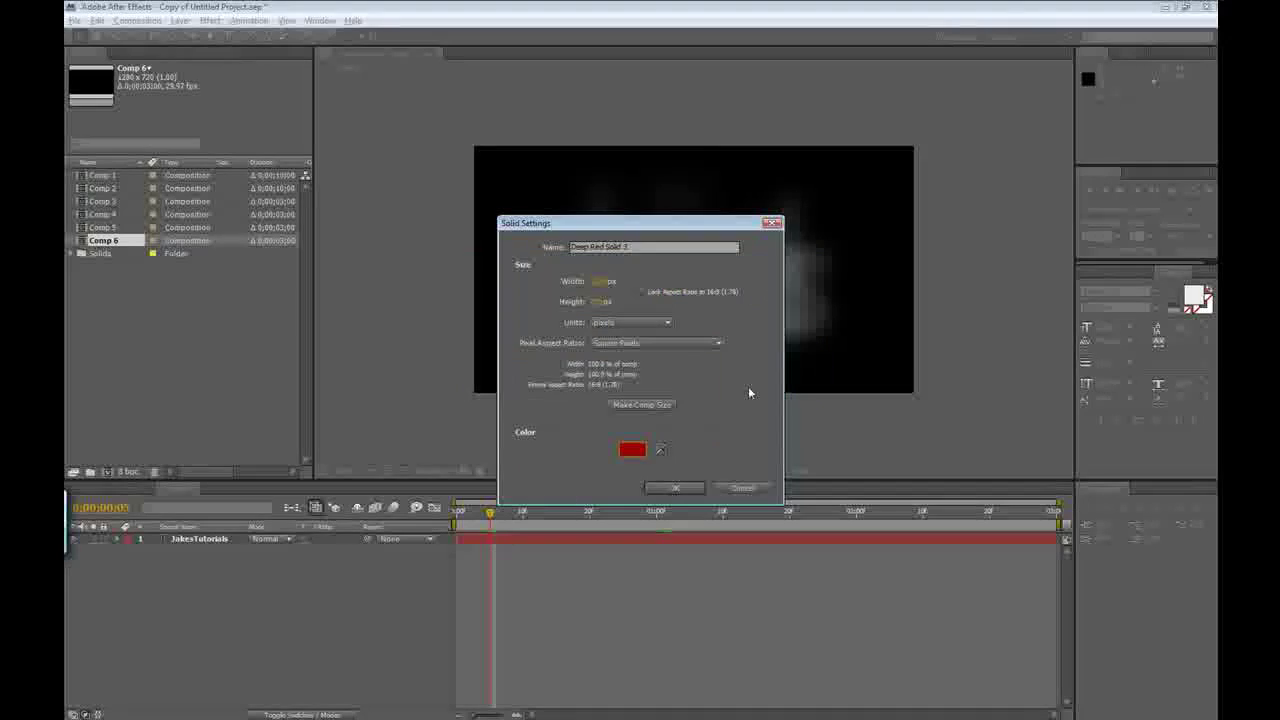
click(670, 488)
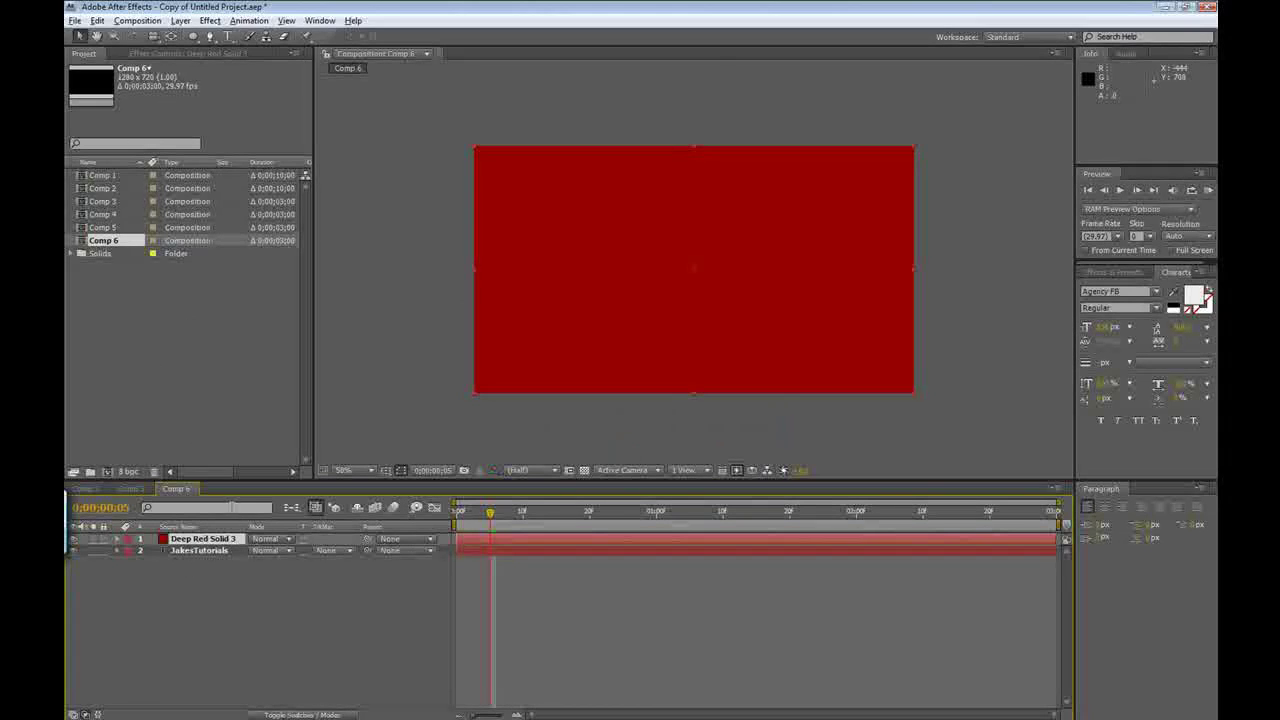
drag(246, 540, 244, 557)
Create a comp-size black solid with colour 000000 and place it between the text layer and the red solid
click(210, 20)
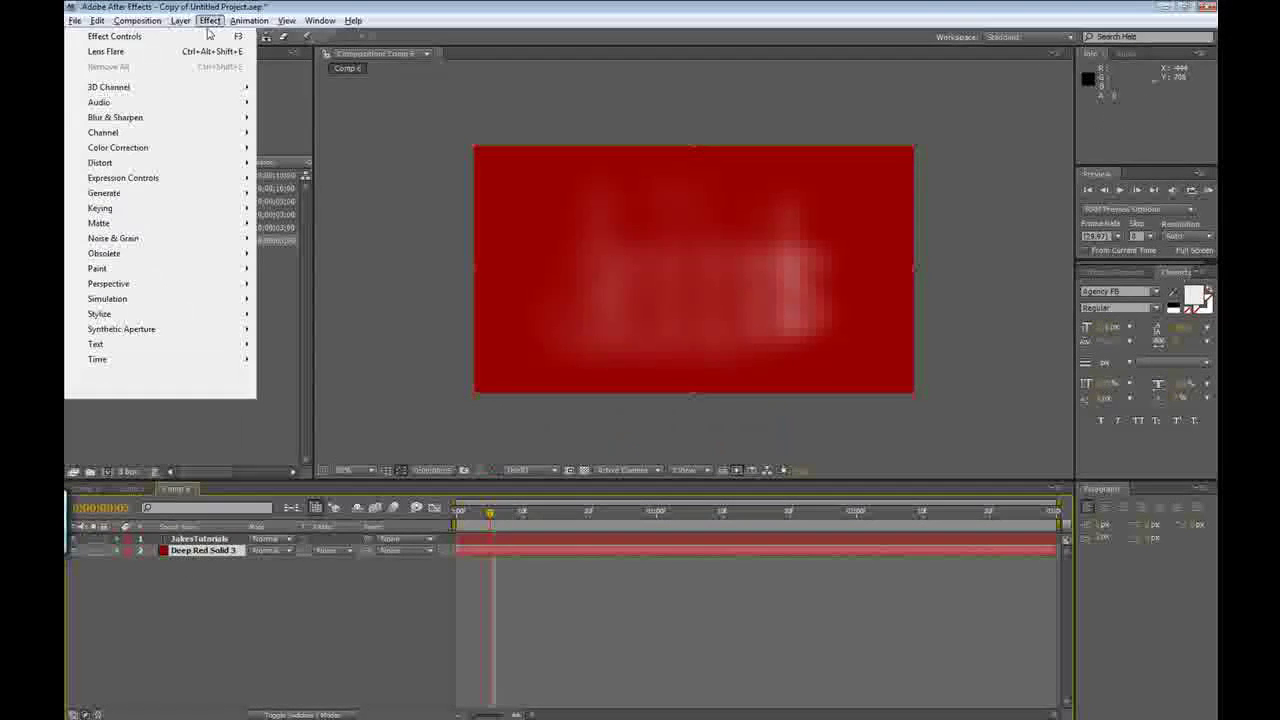
mouse_move(180, 20)
mouse_move(250, 36)
click(330, 51)
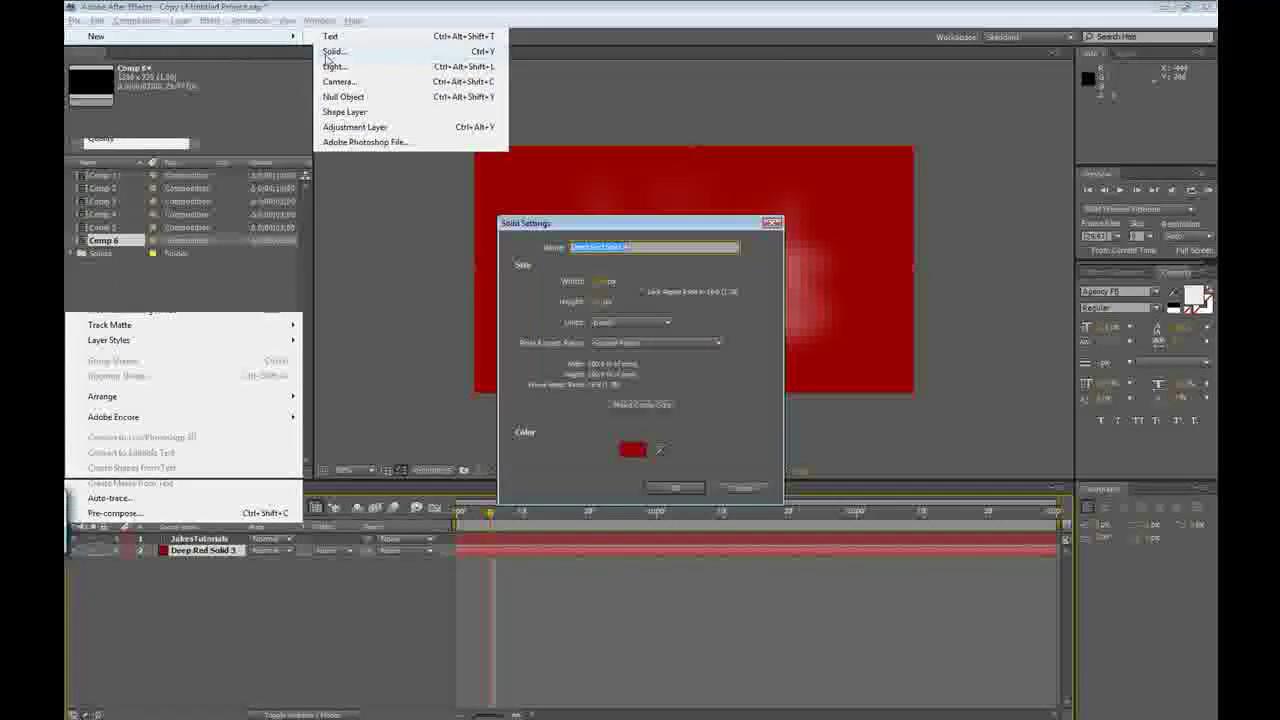
click(629, 443)
click(634, 442)
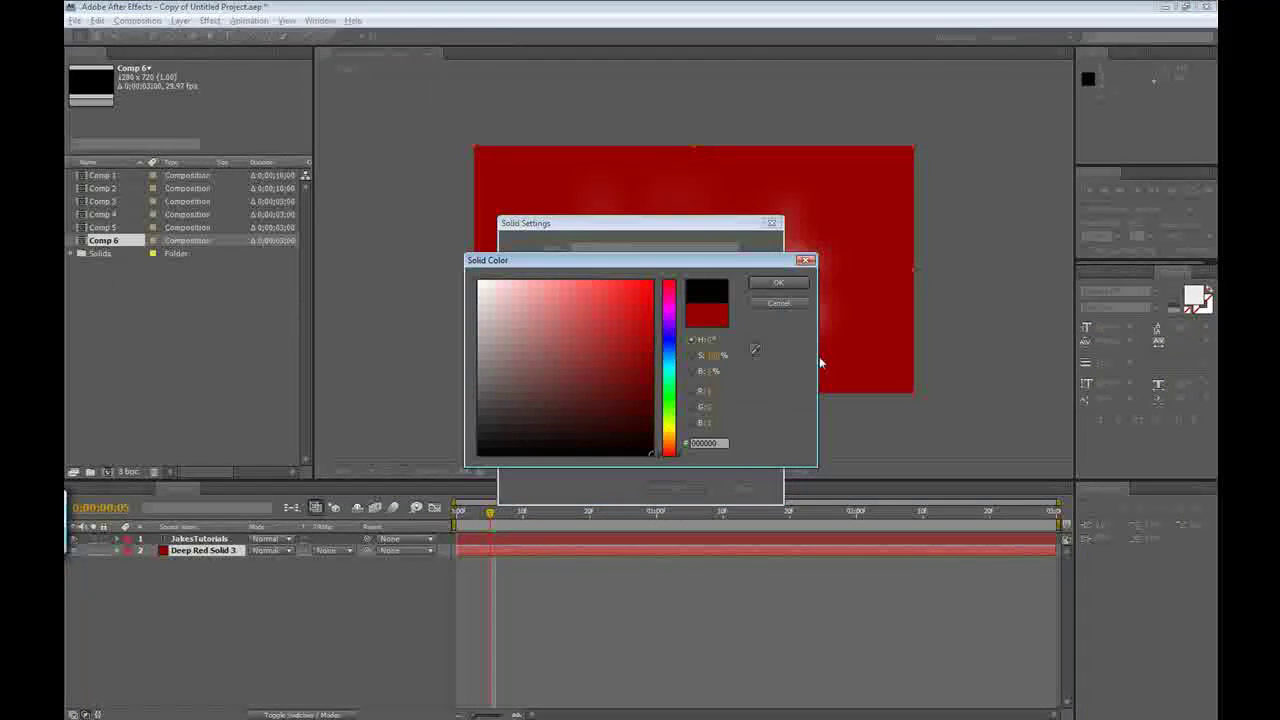
click(776, 285)
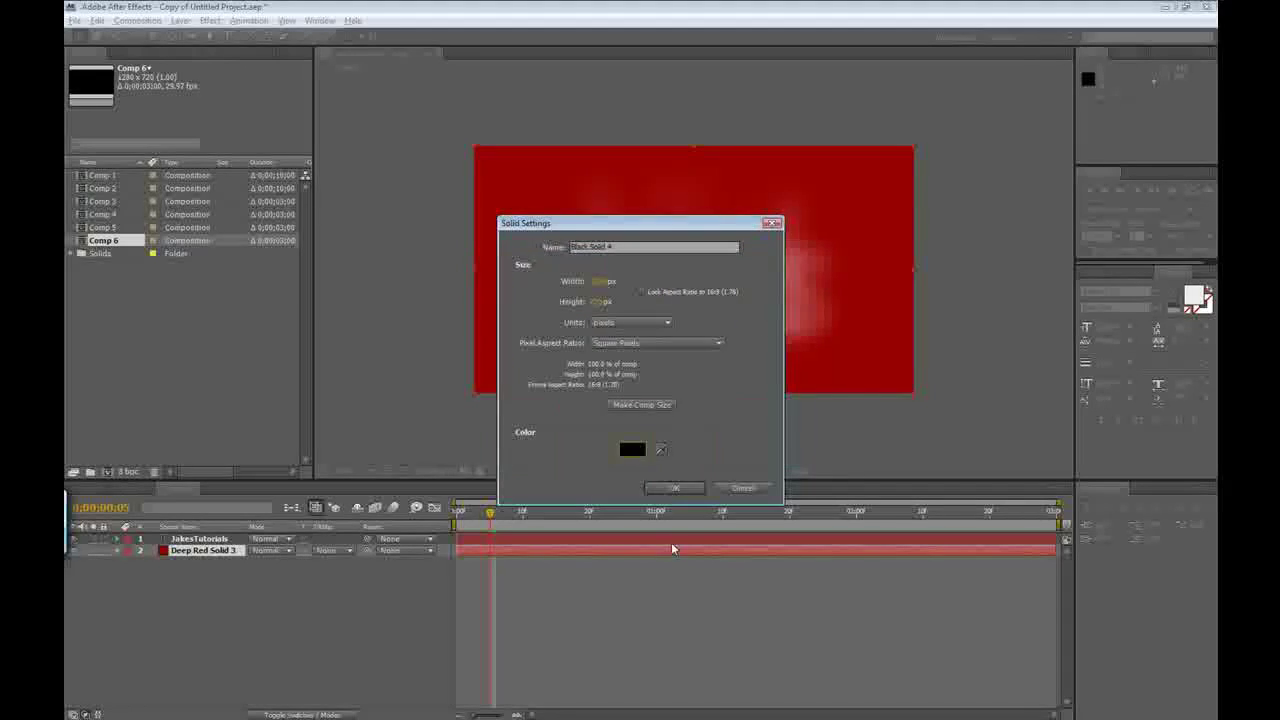
click(672, 487)
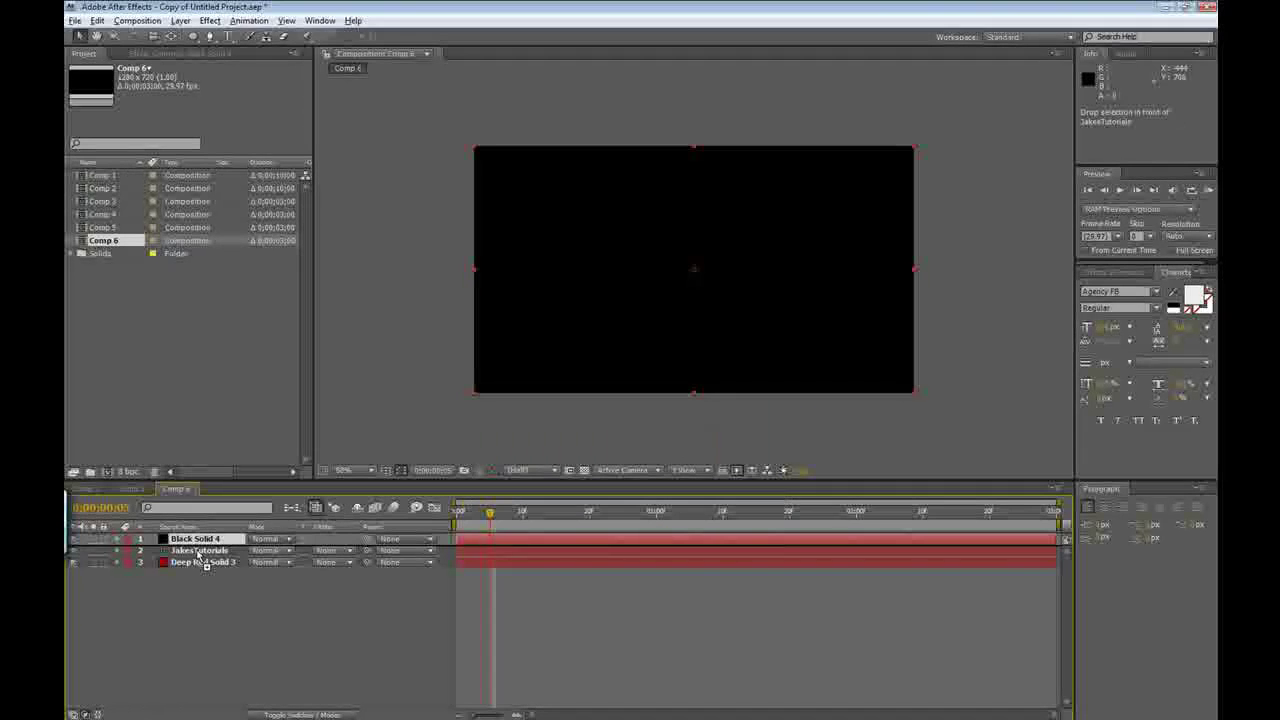
drag(195, 539, 200, 557)
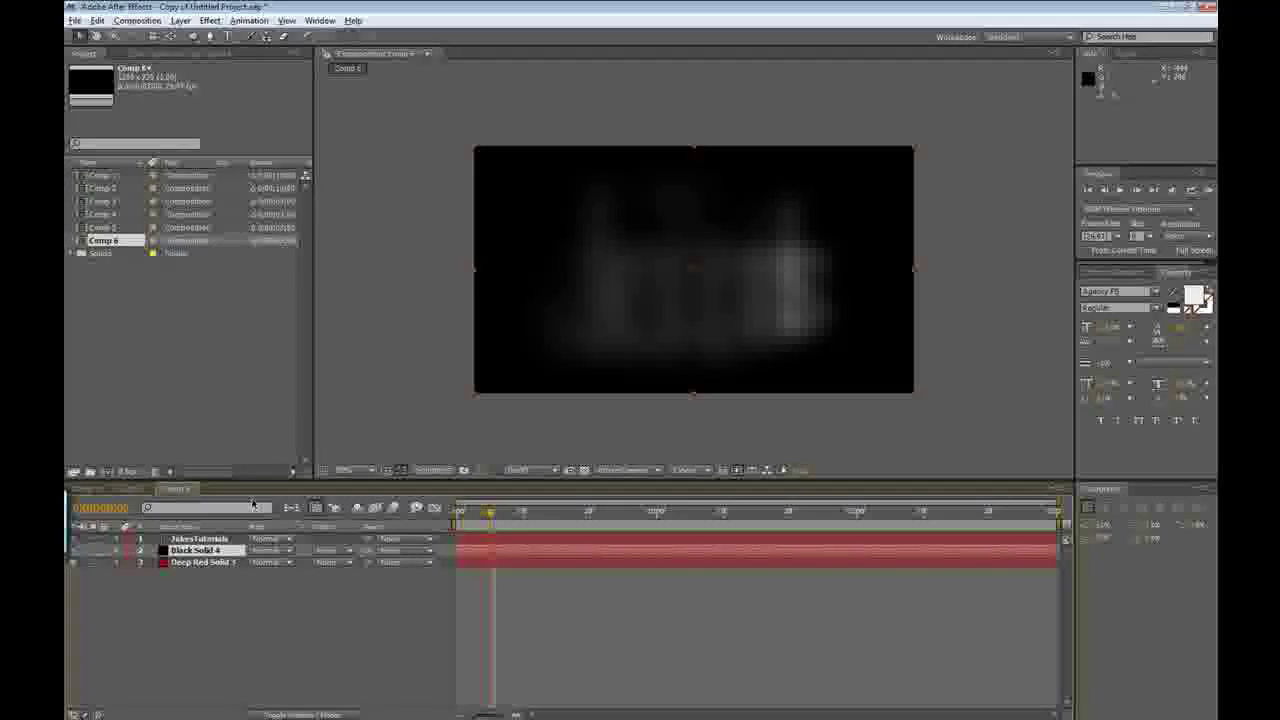
Add a full-frame elliptical mask to the black solid with the Ellipse Tool and reveal its Mask Feather property
click(191, 38)
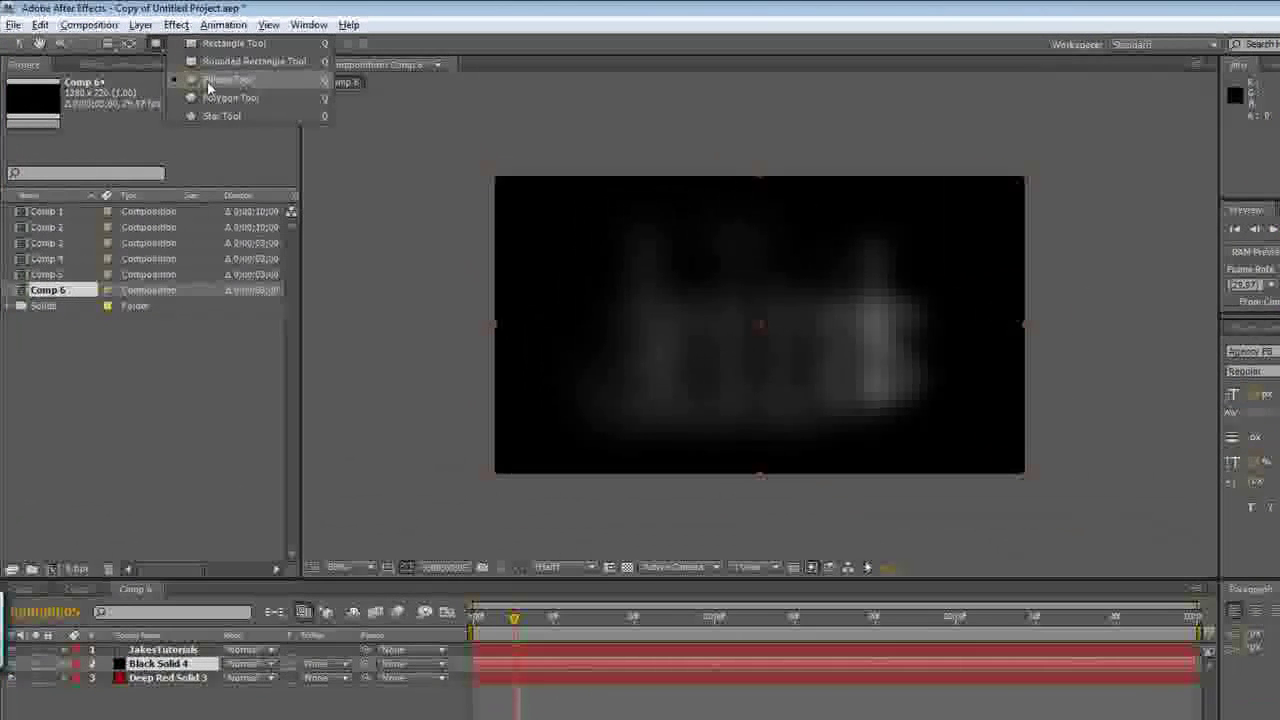
click(210, 82)
double_click(155, 43)
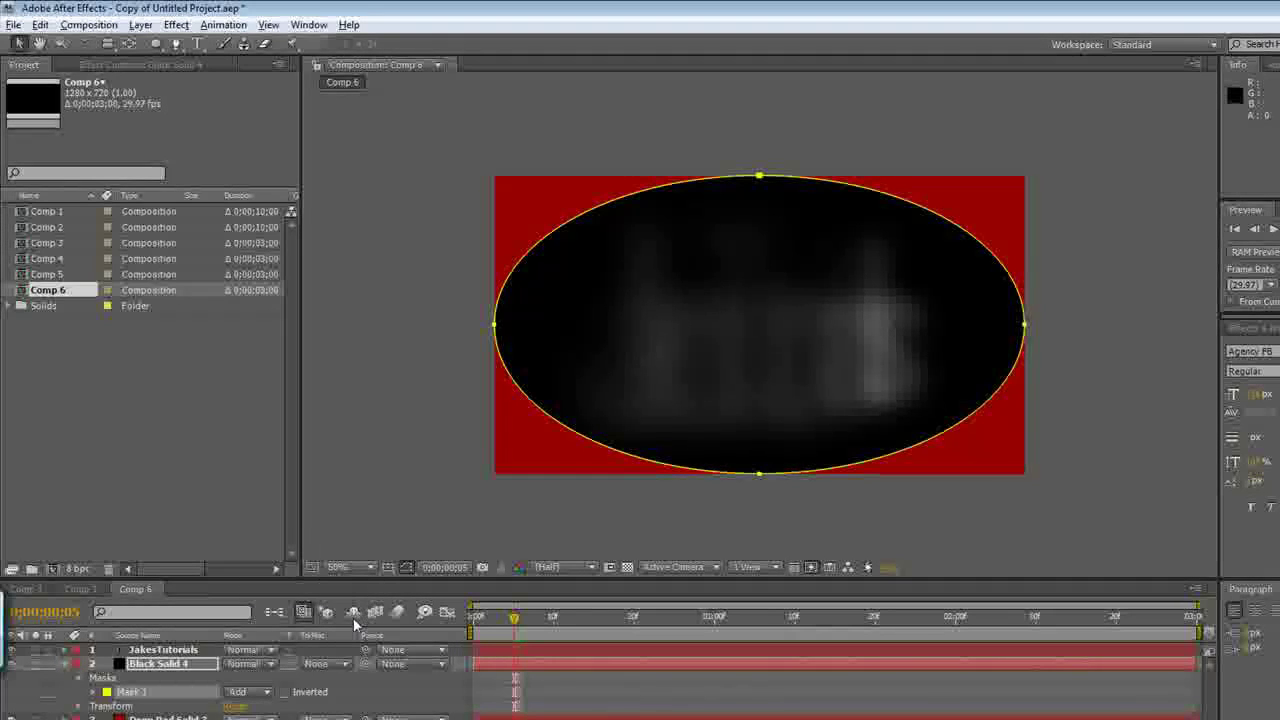
key(f)
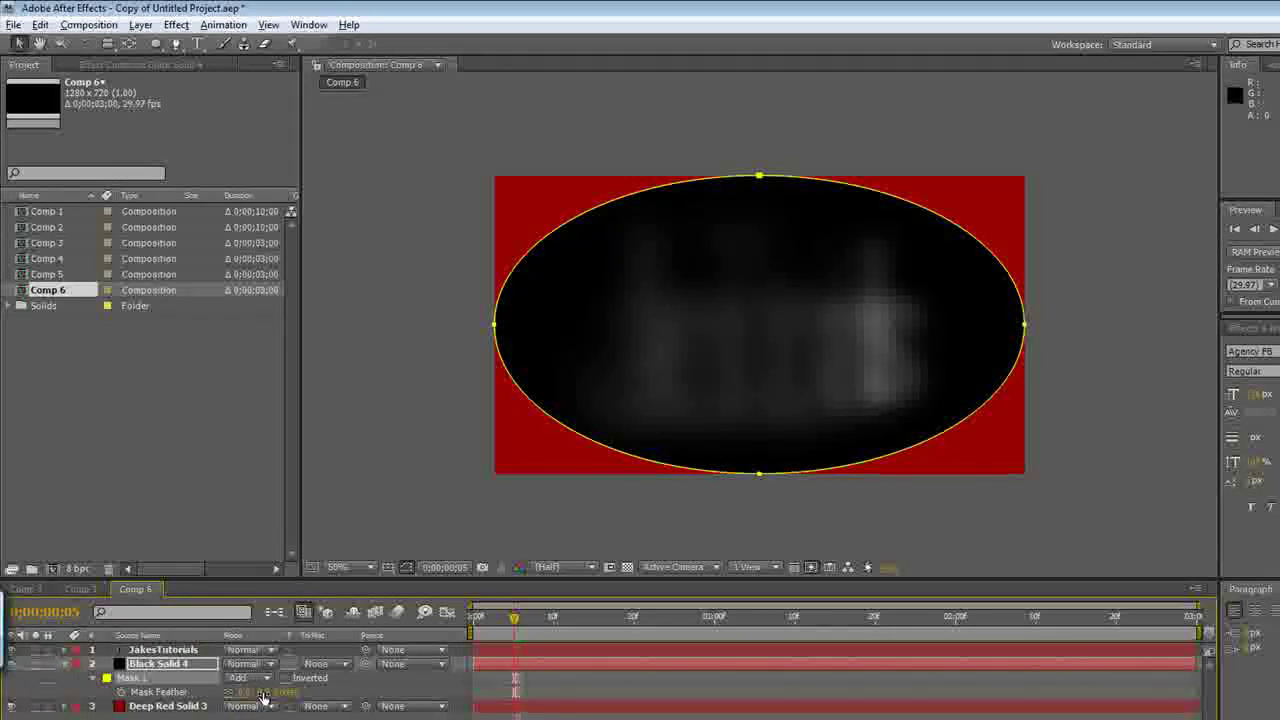
Feather the black solid's elliptical mask heavily and set the mask mode to Subtract so that only the frame's edges stay dark
drag(262, 697, 614, 683)
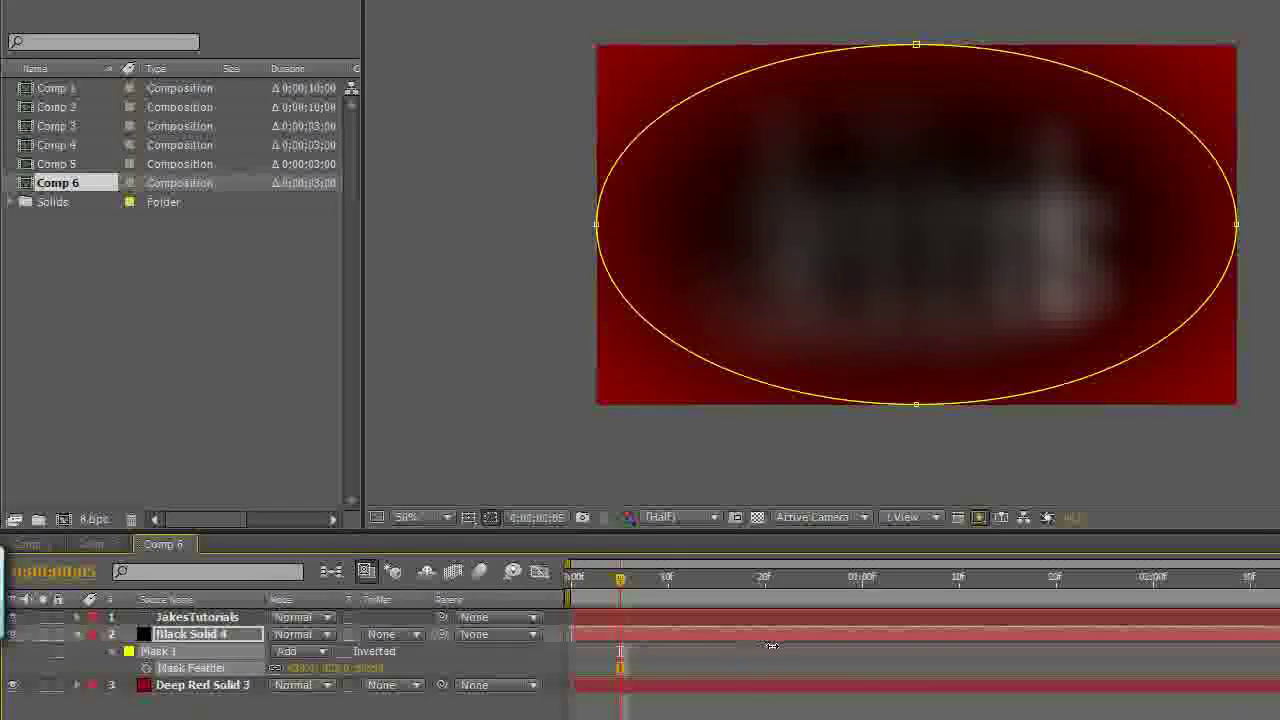
drag(771, 646, 704, 668)
drag(620, 578, 871, 588)
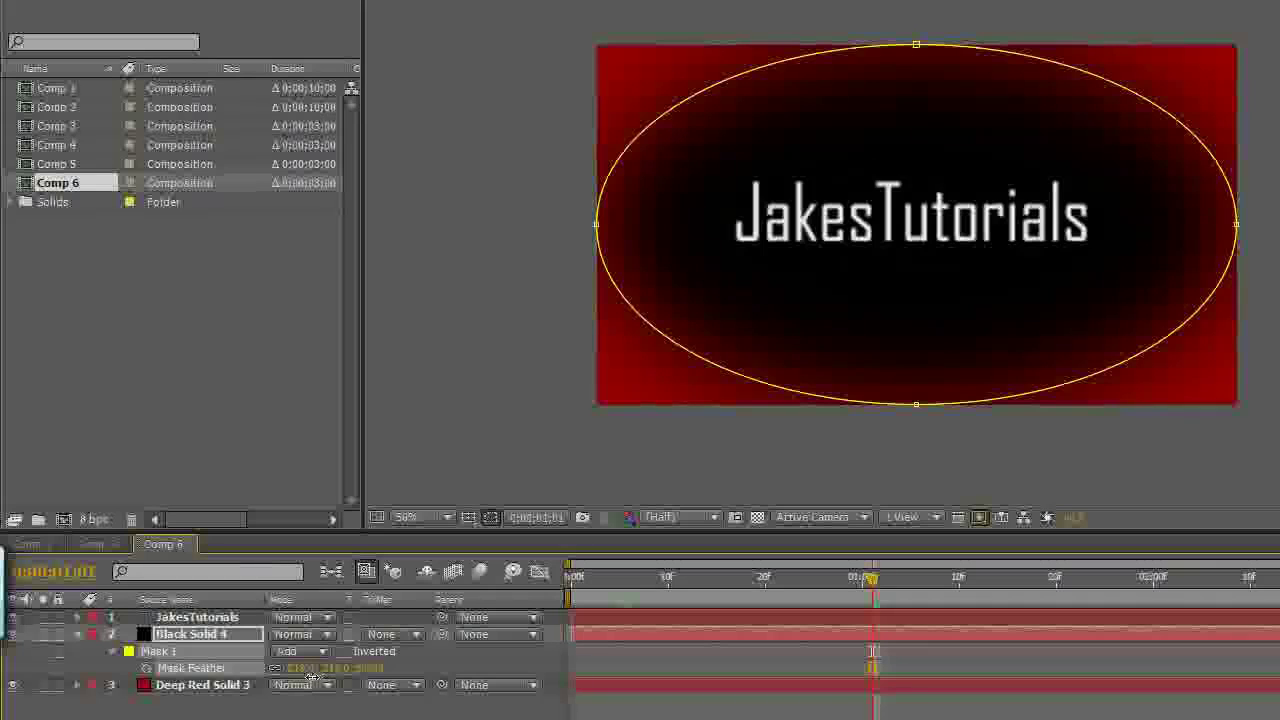
drag(313, 677, 268, 680)
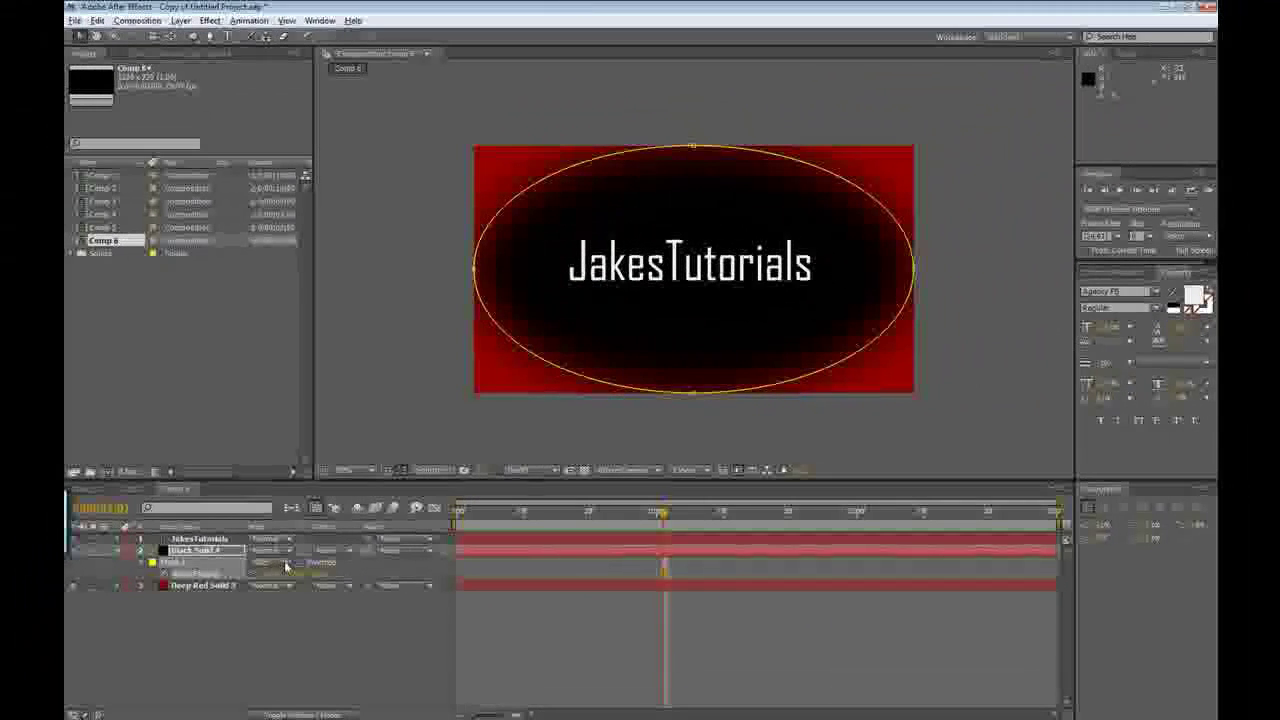
click(278, 563)
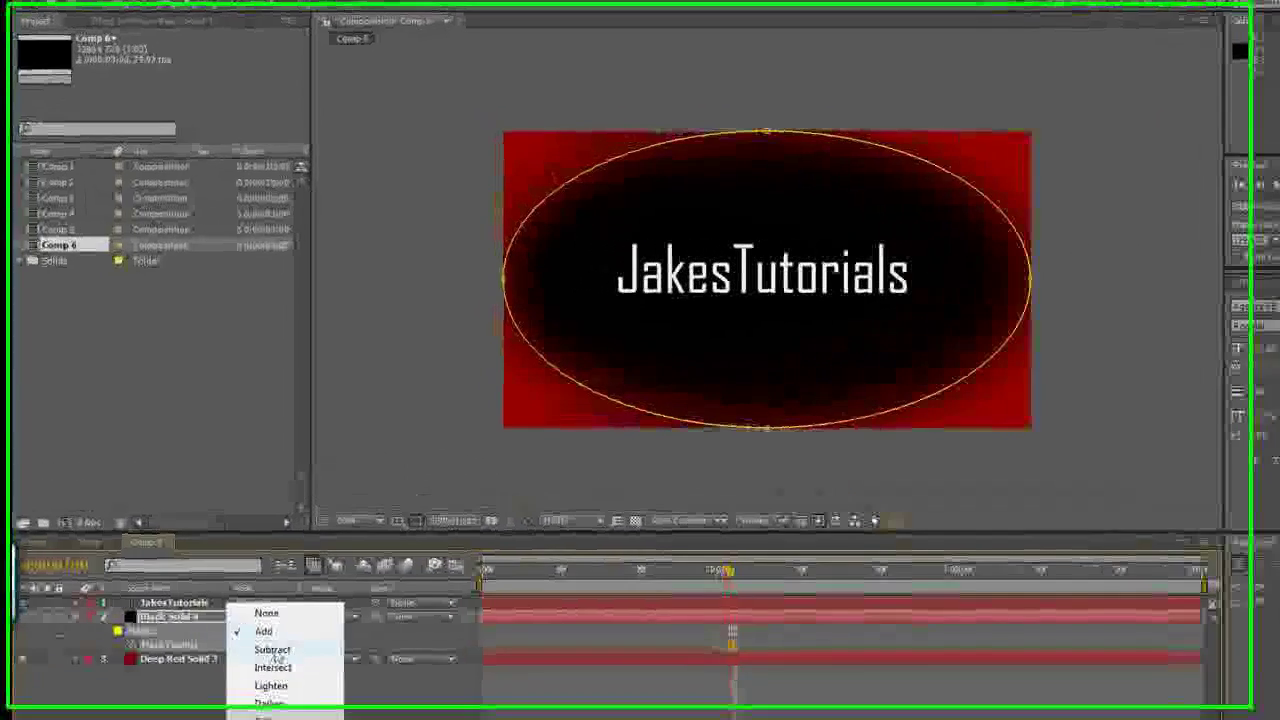
click(272, 650)
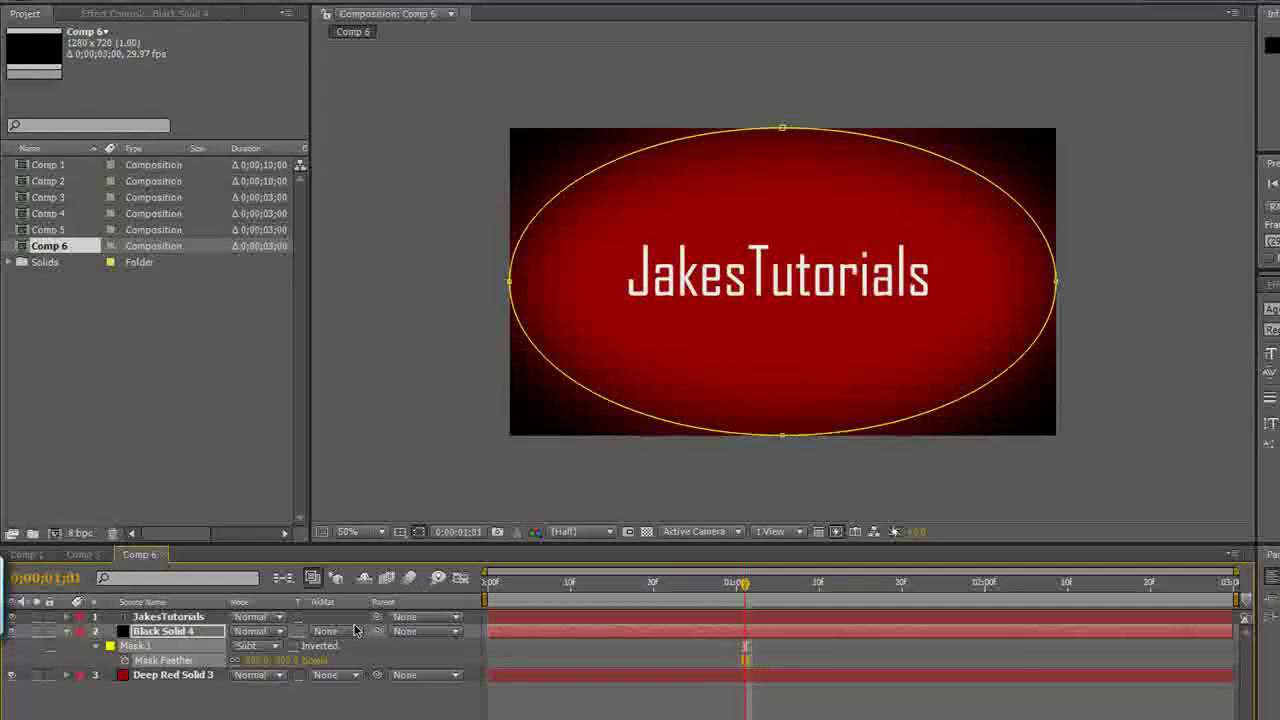
Try the Add mode on the black solid's mask and return it to Subtract
click(269, 646)
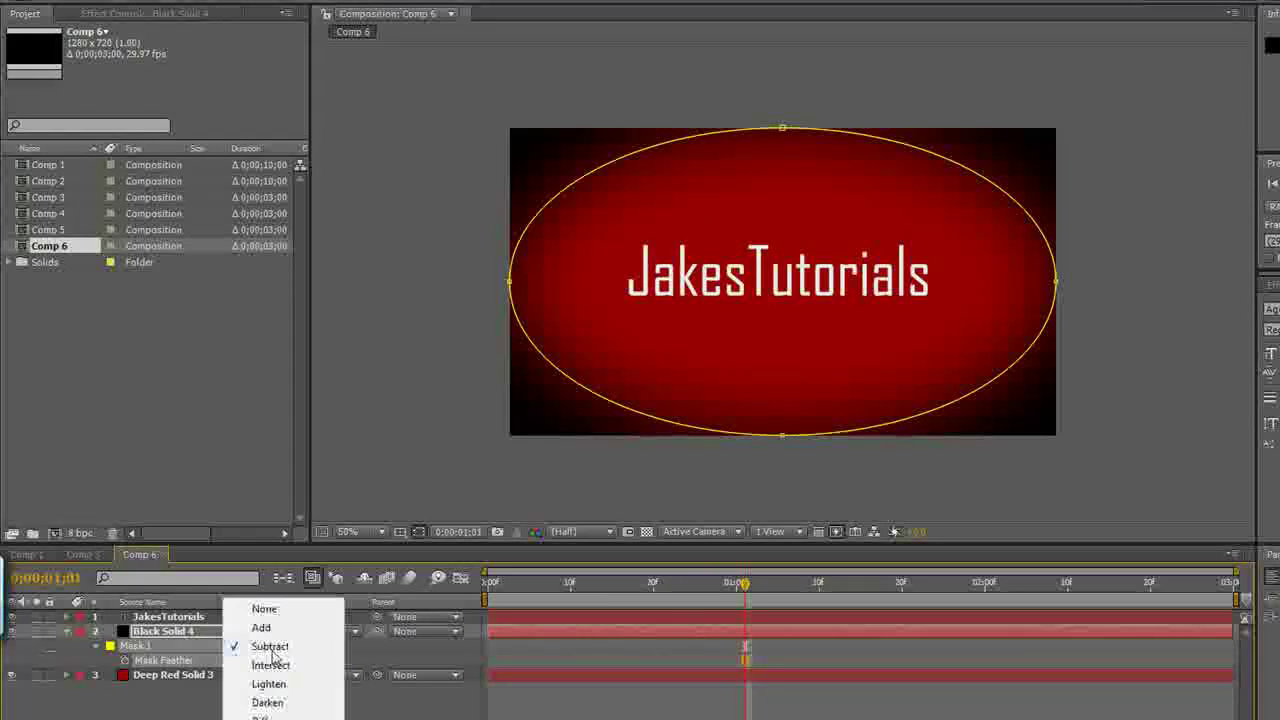
click(262, 626)
click(269, 646)
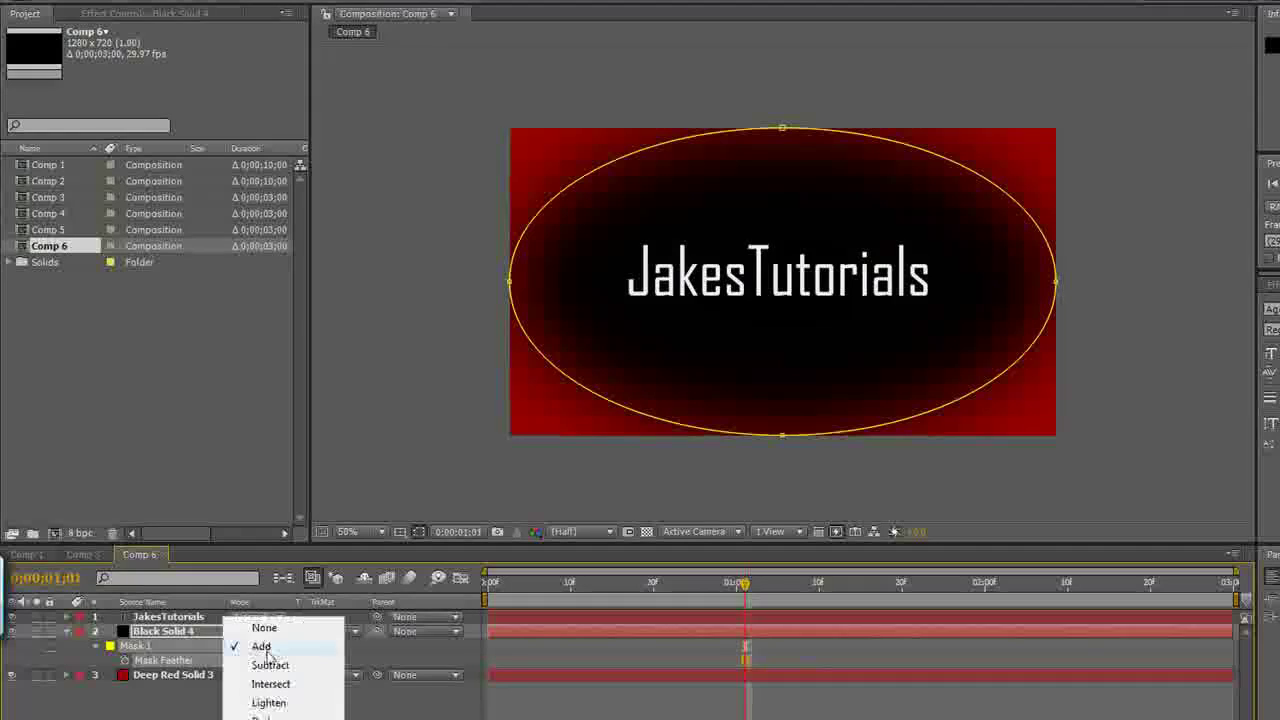
click(266, 666)
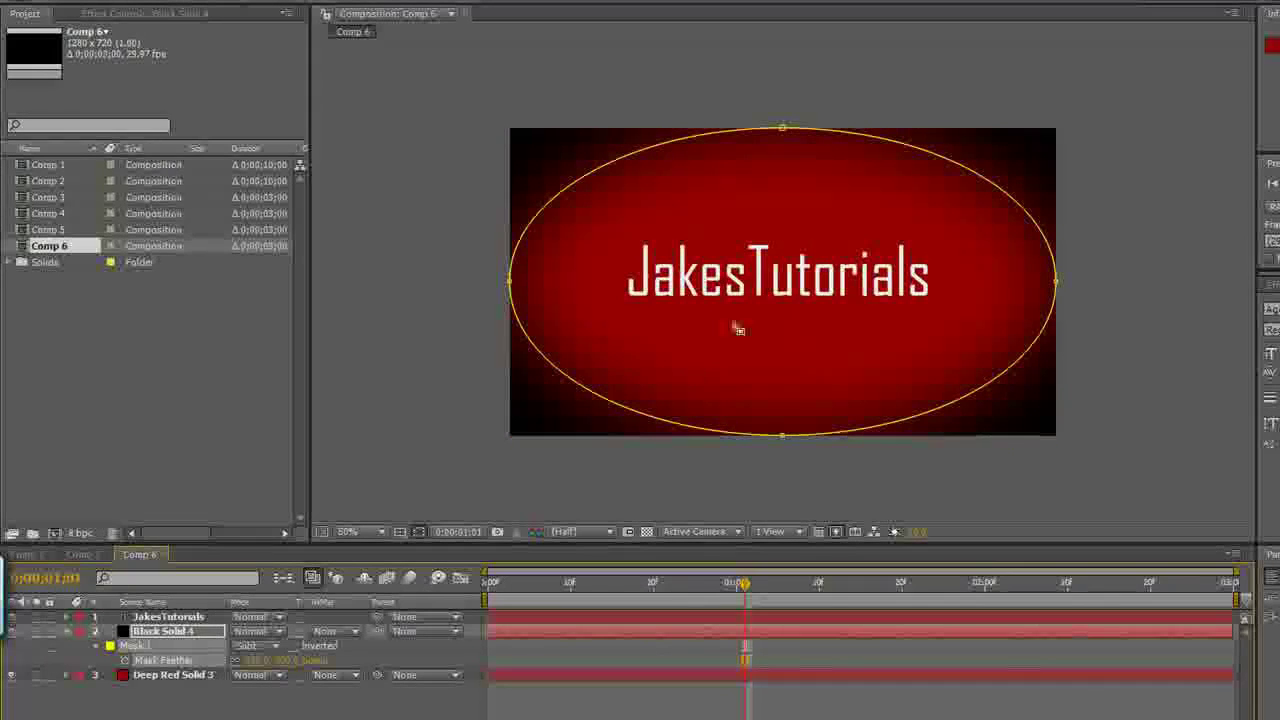
Fine-tune the Mask Feather of the black solid for a softer vignette and deselect the layer to check it
click(472, 388)
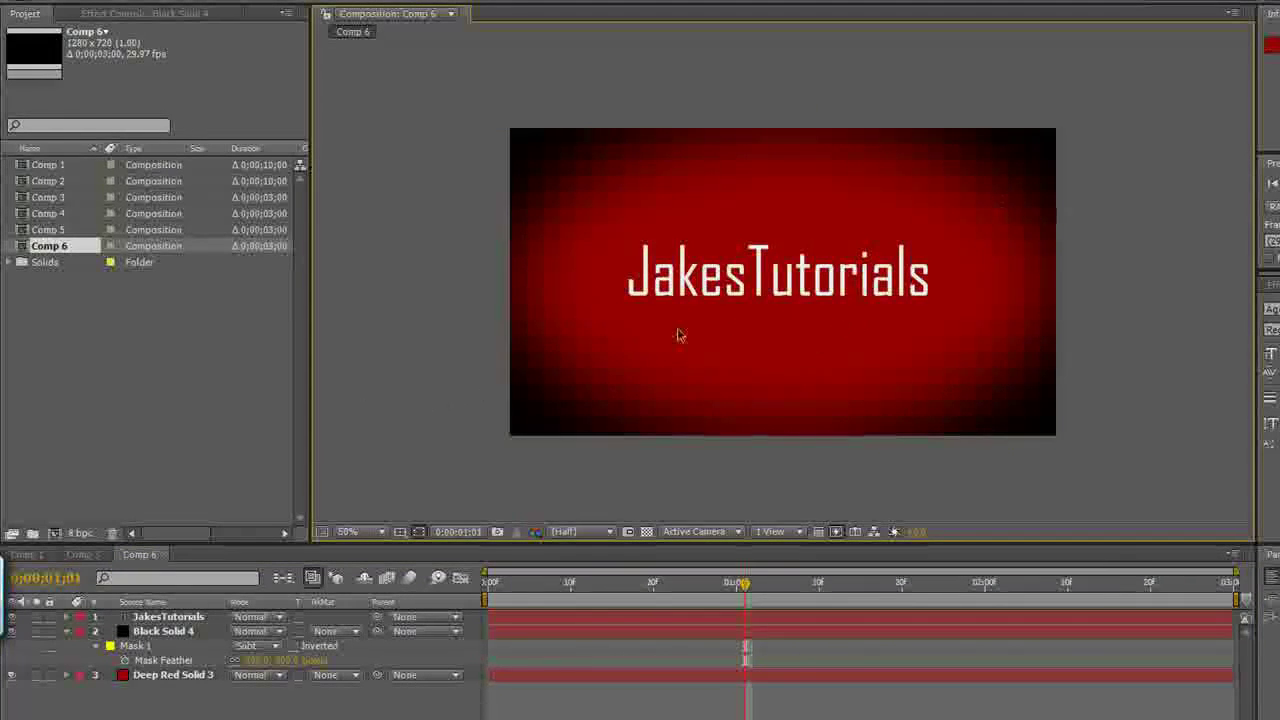
click(163, 660)
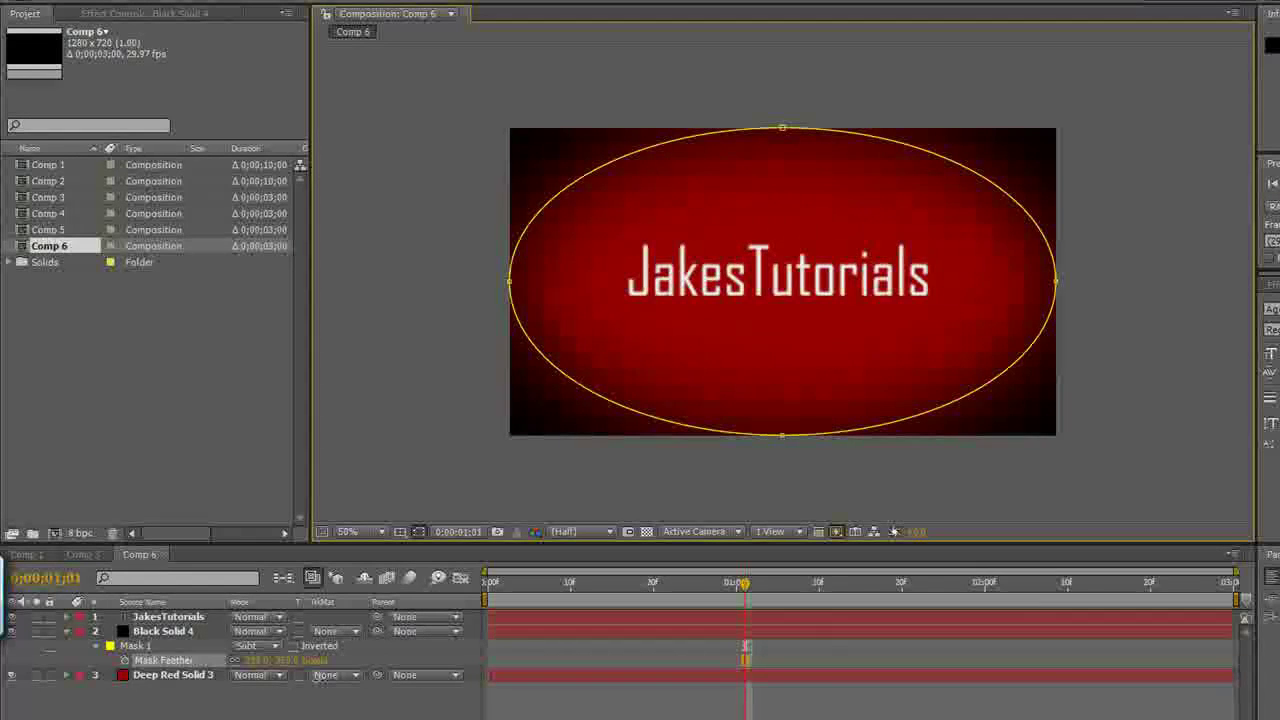
click(163, 631)
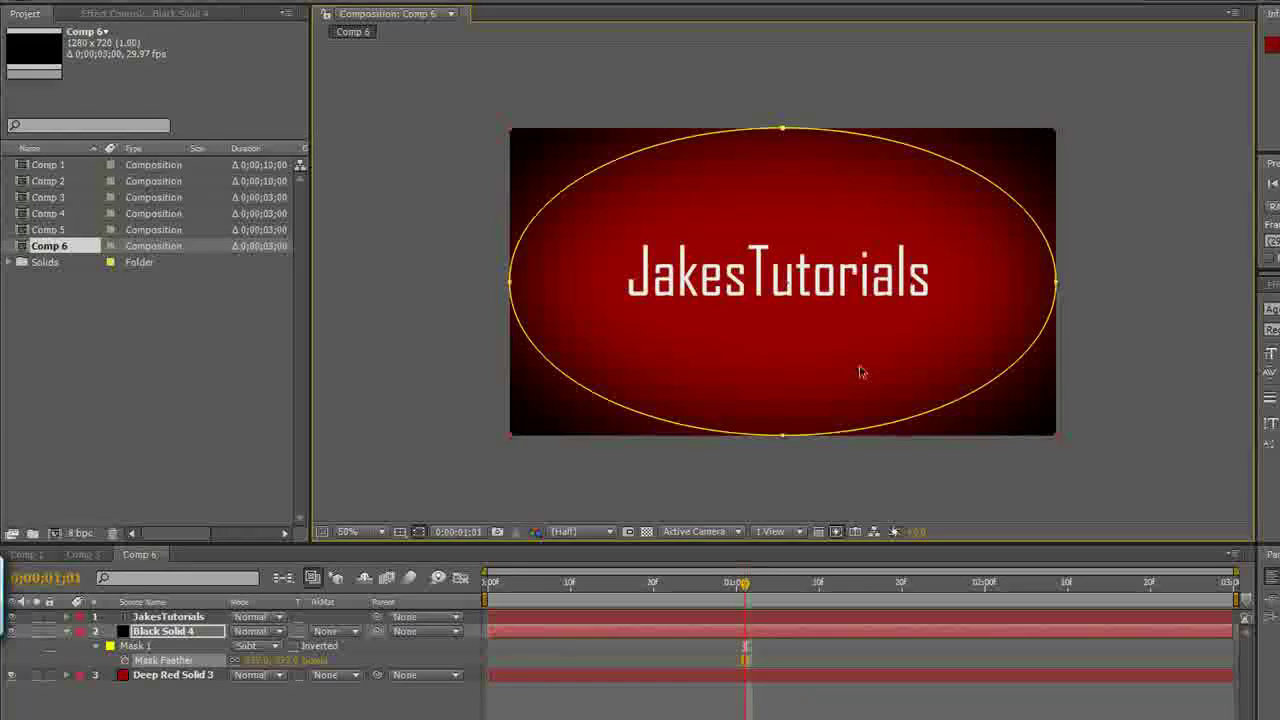
click(463, 397)
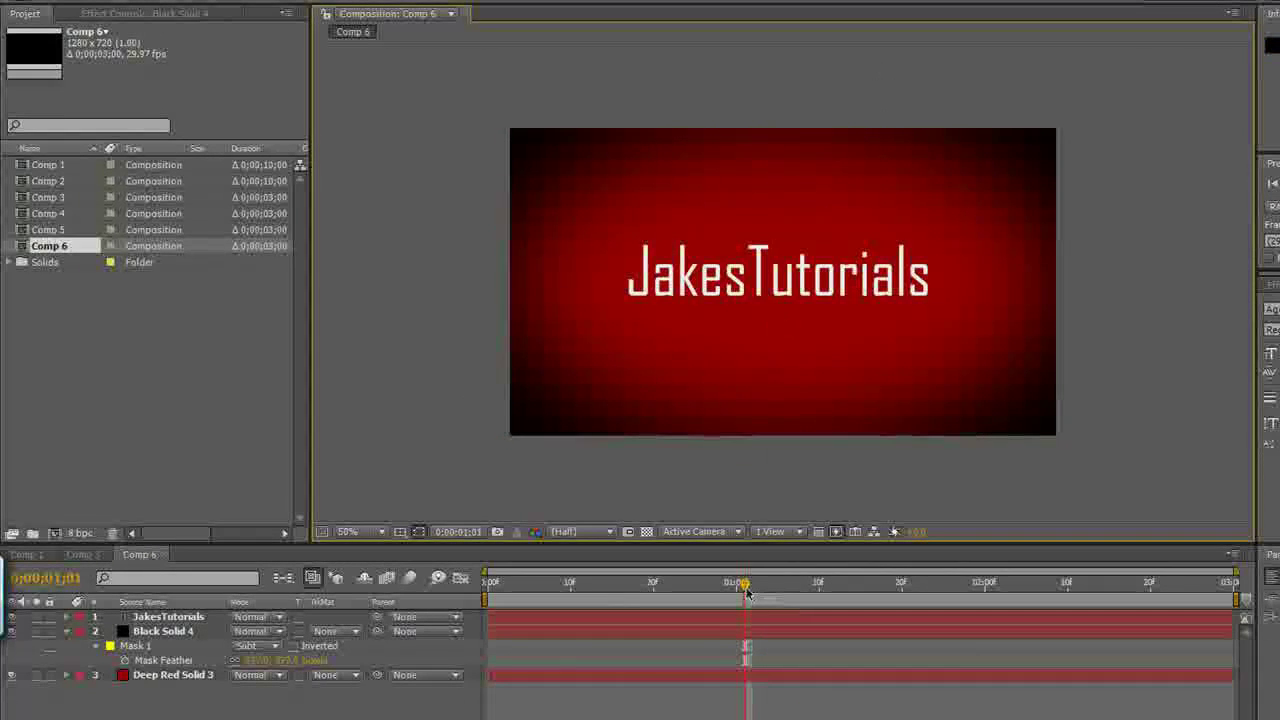
Scrub through the text reveal in Comp 6 and compare it with the JakesTutorials animation in Comp 3
drag(745, 590, 620, 584)
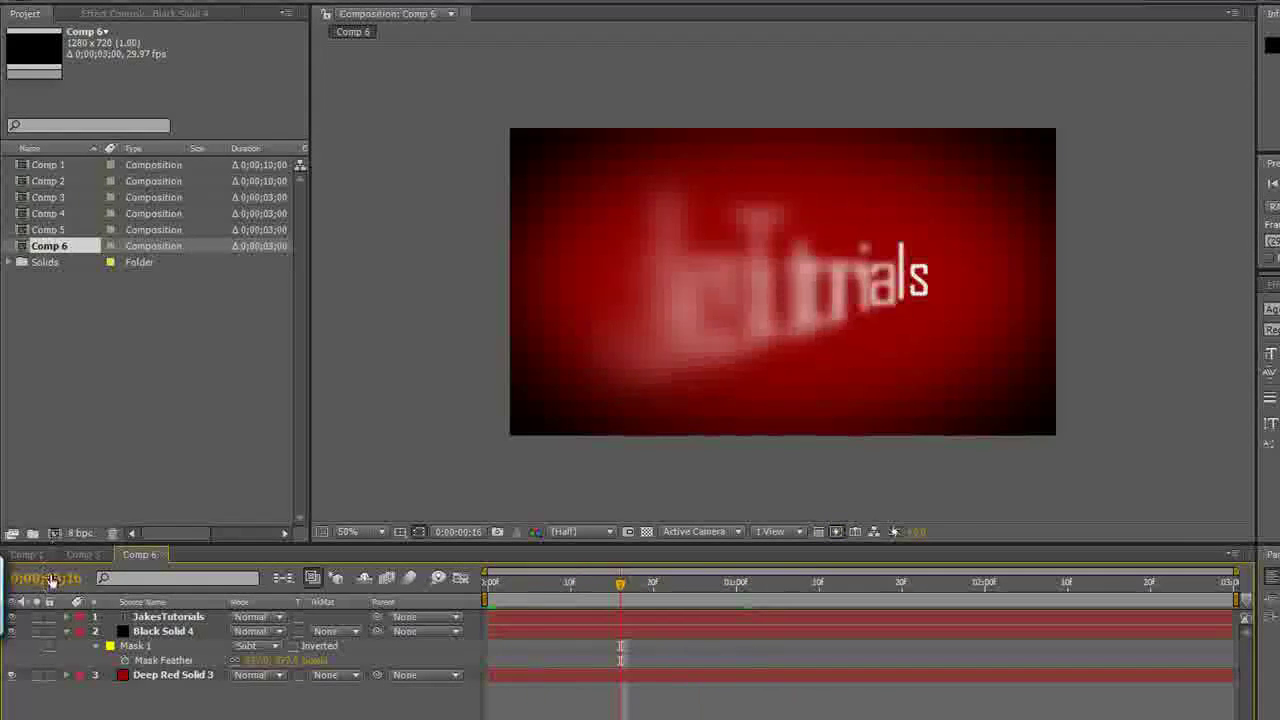
click(80, 555)
click(142, 554)
click(86, 556)
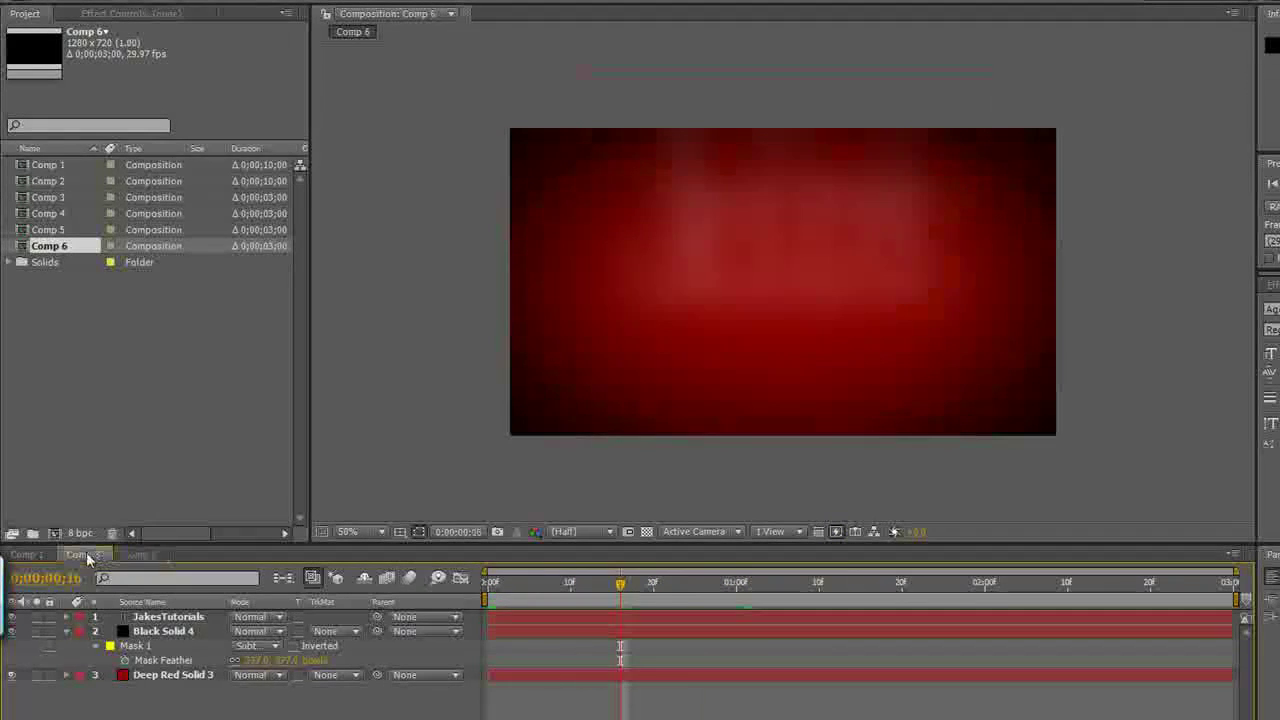
click(86, 556)
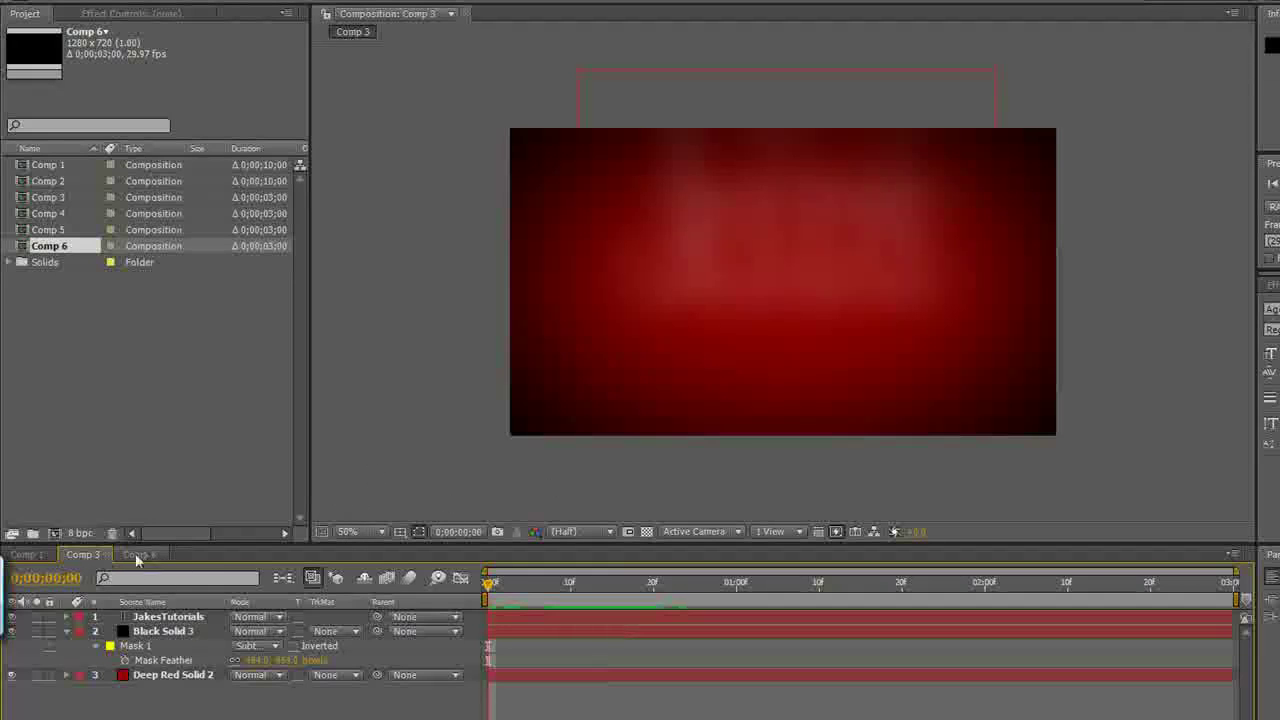
drag(519, 586, 696, 586)
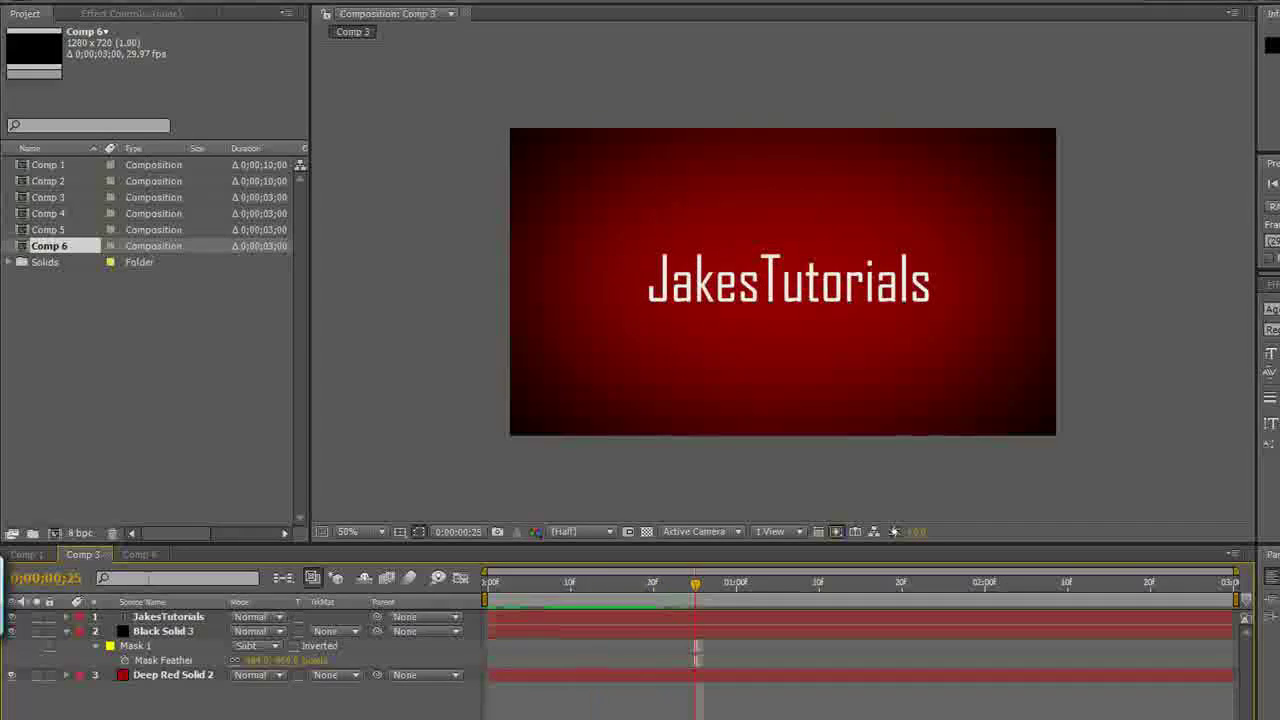
click(137, 555)
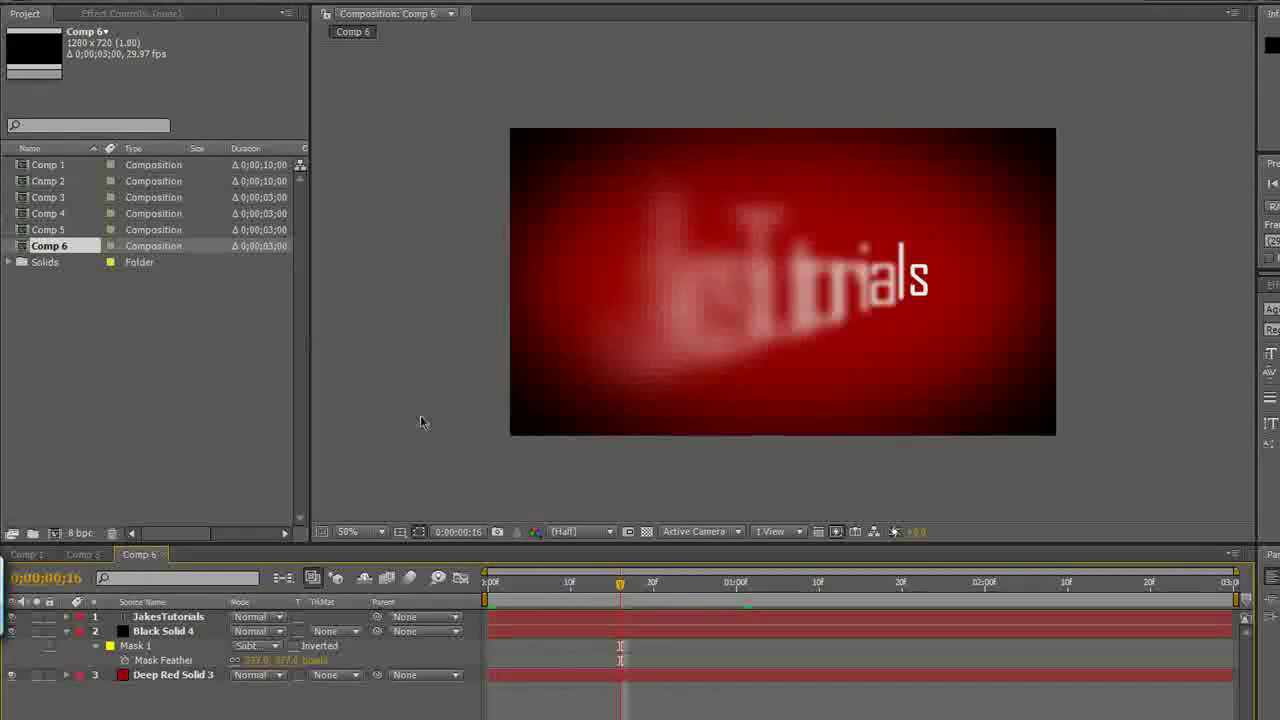
Collapse the vignette layer's properties and create another black solid directly below the JakesTutorials text layer
click(68, 635)
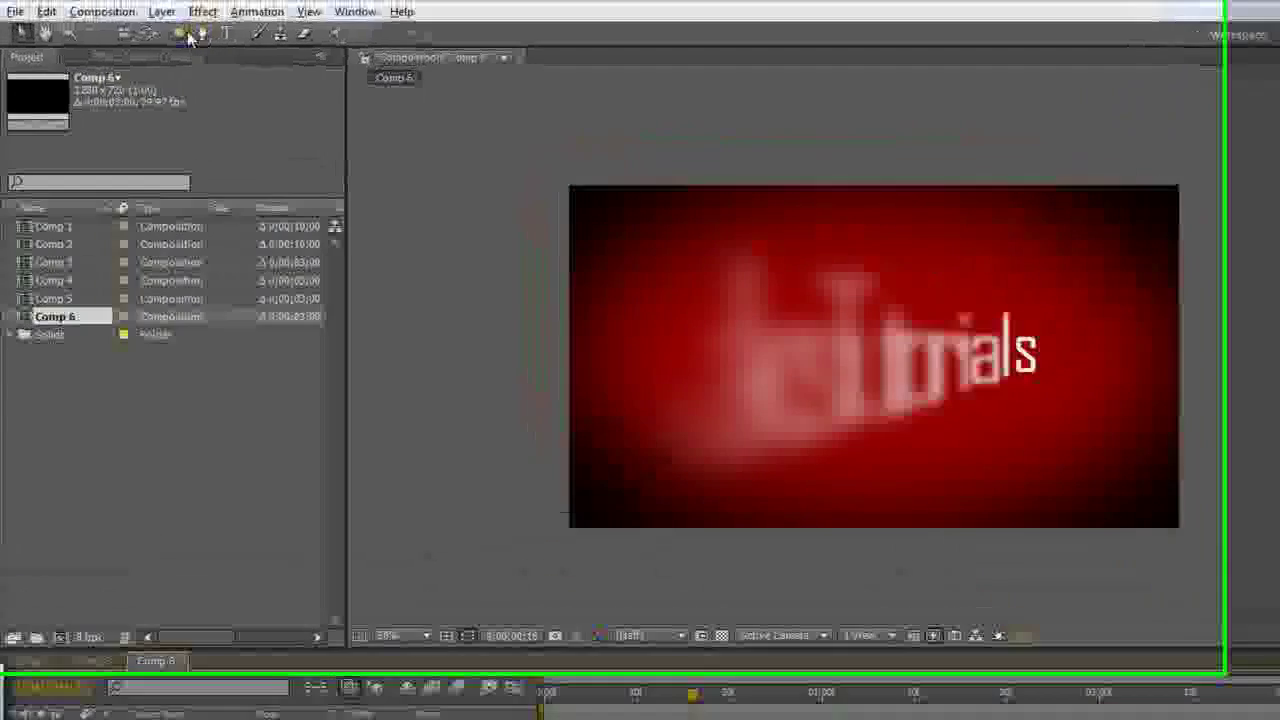
click(170, 29)
mouse_move(195, 60)
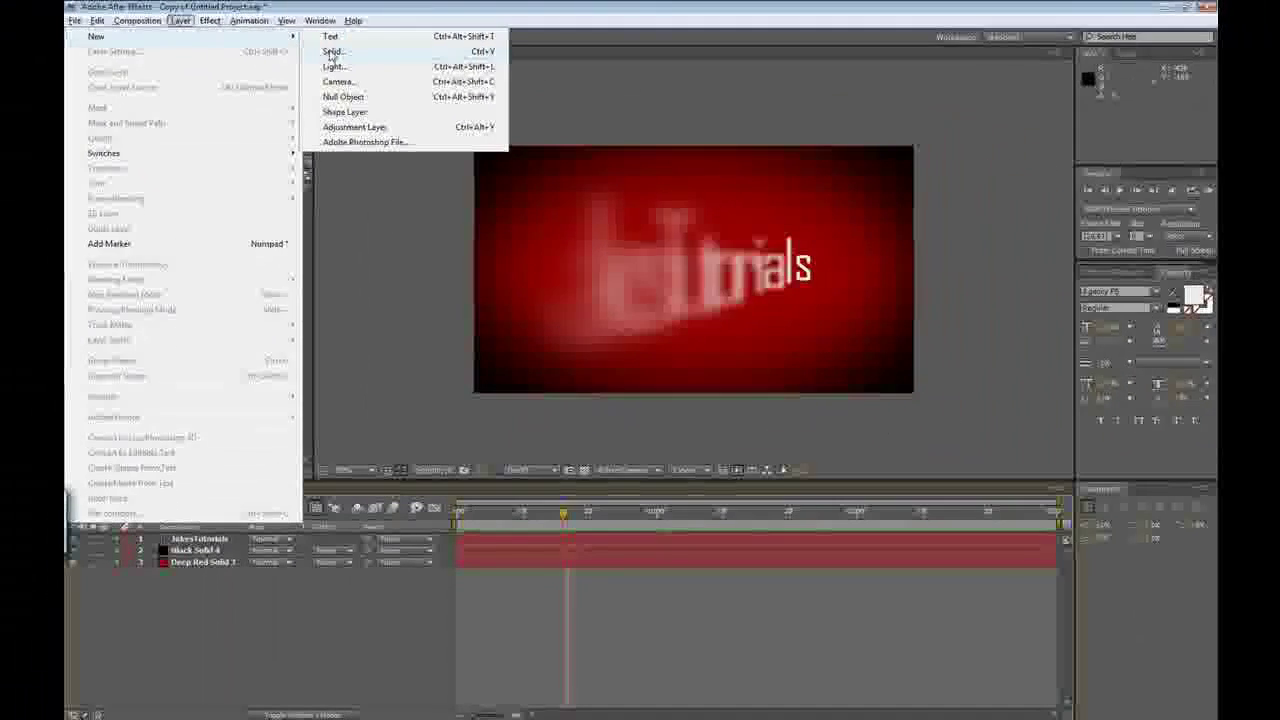
click(390, 72)
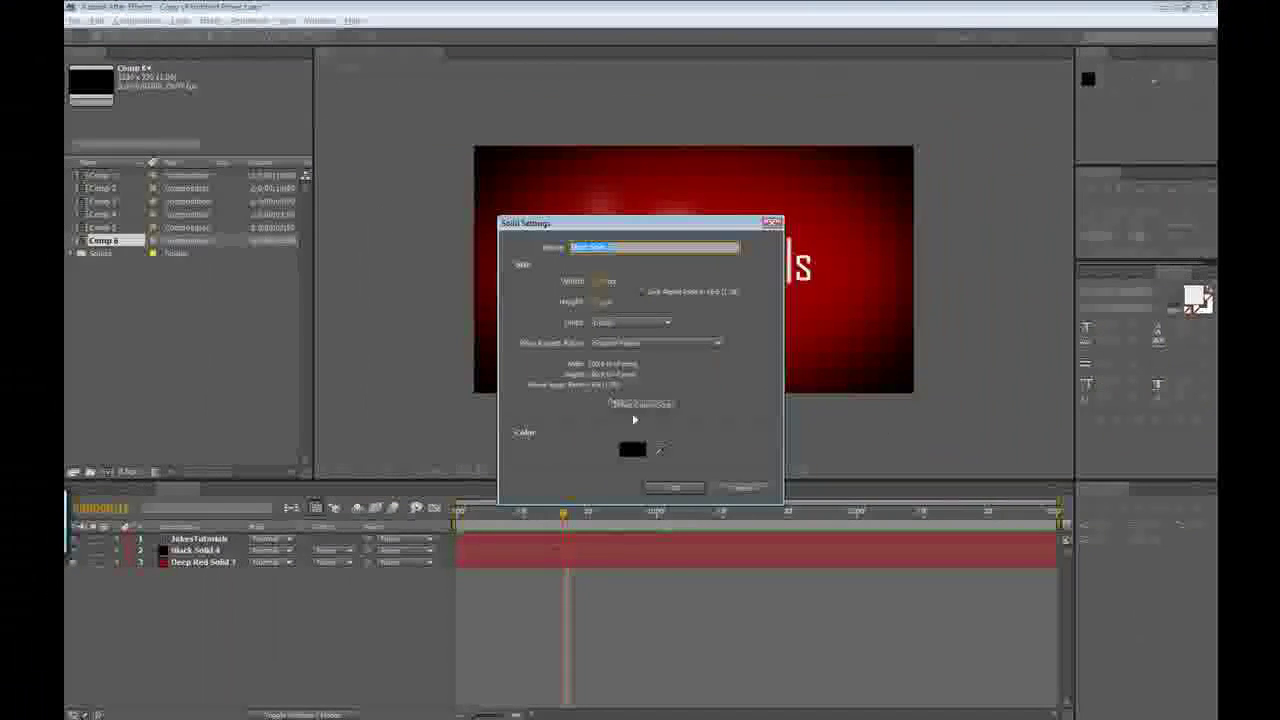
click(674, 487)
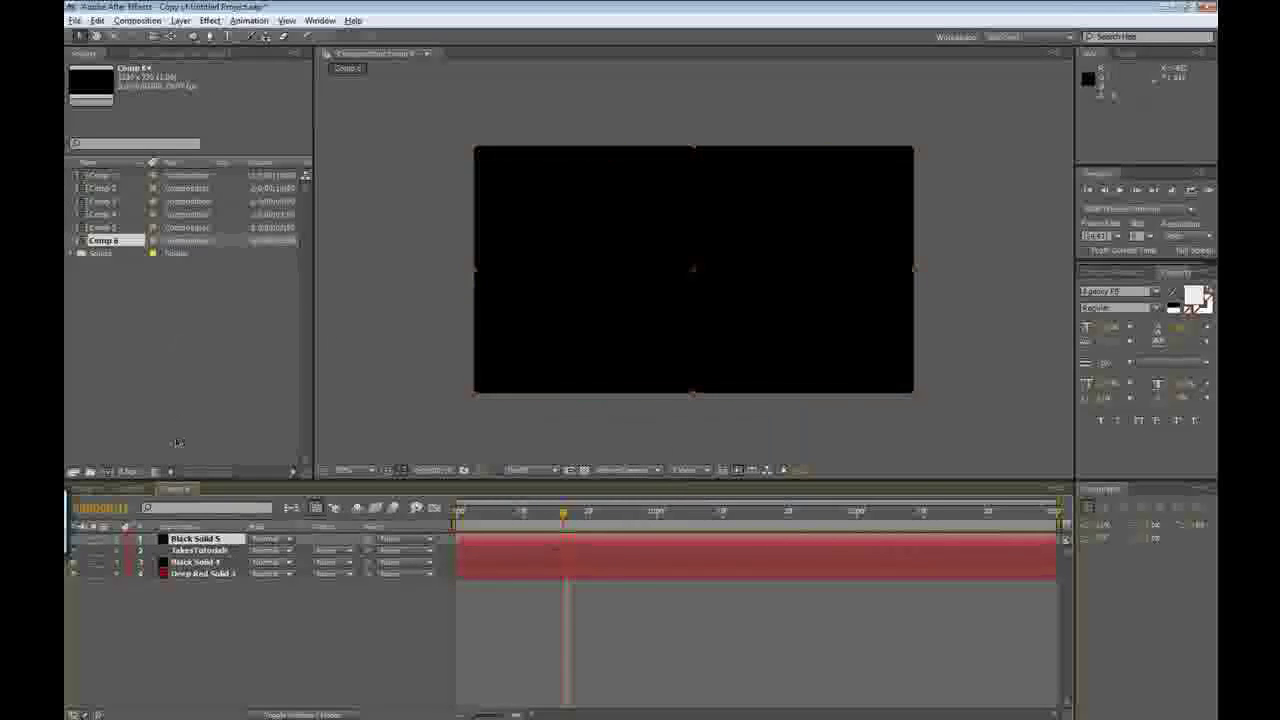
drag(200, 543, 205, 556)
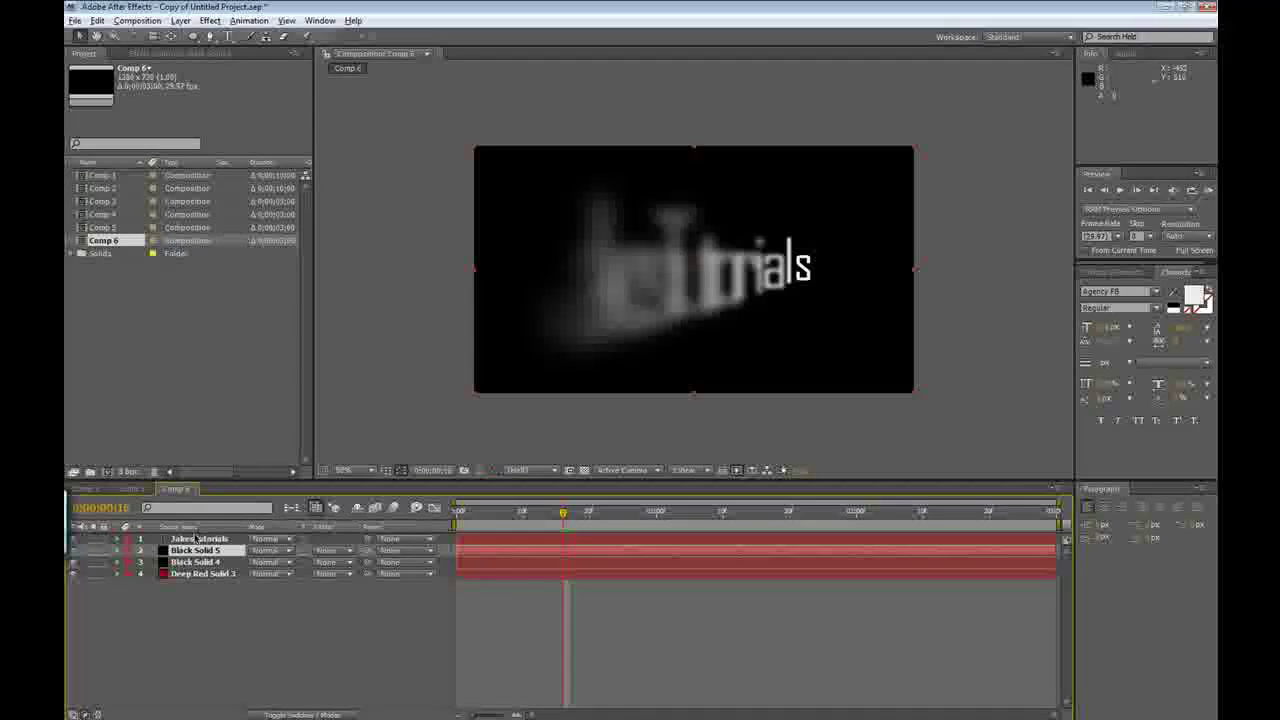
Apply the Lens Flare effect to the new black solid and move its flare centre off-frame to about -262, 402
click(181, 21)
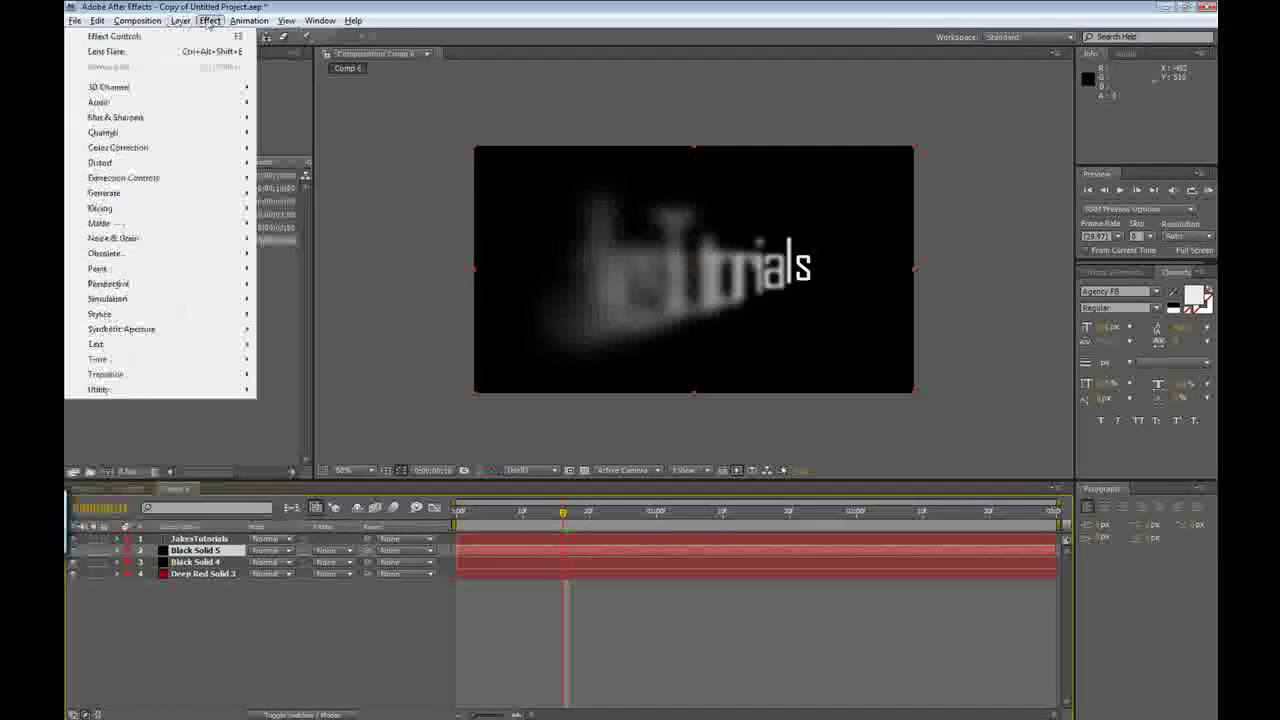
mouse_move(210, 21)
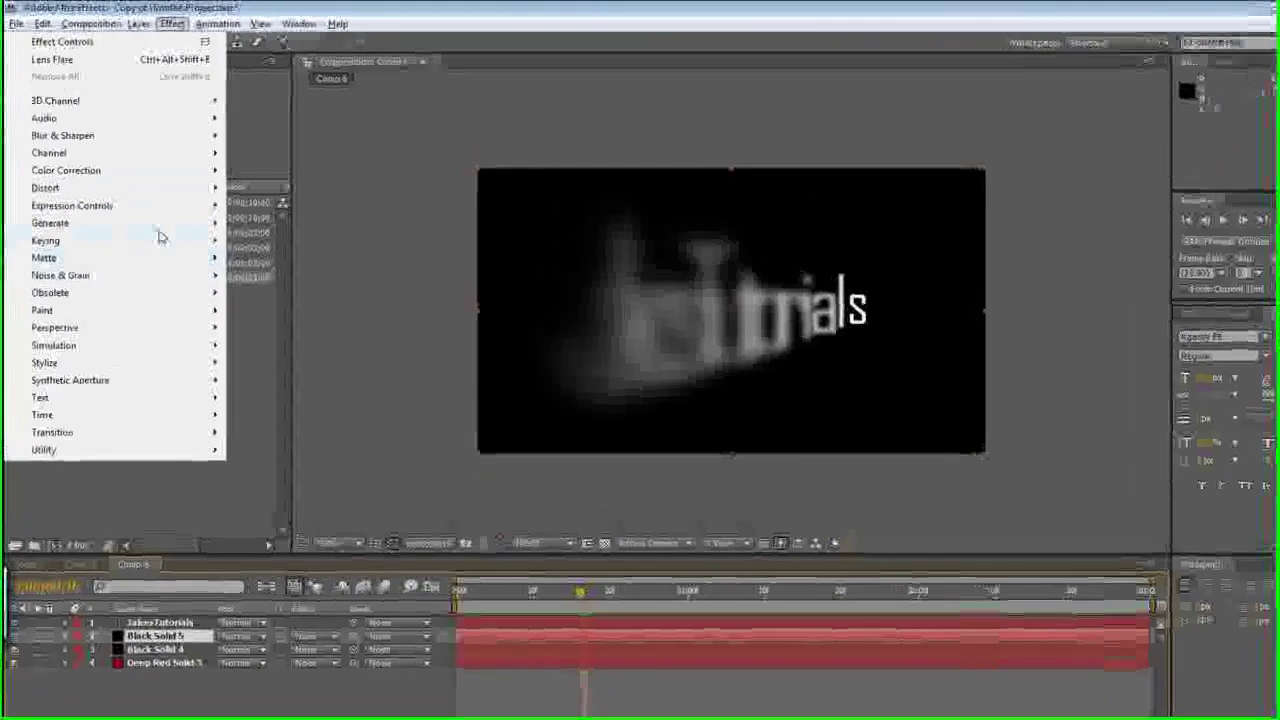
mouse_move(220, 202)
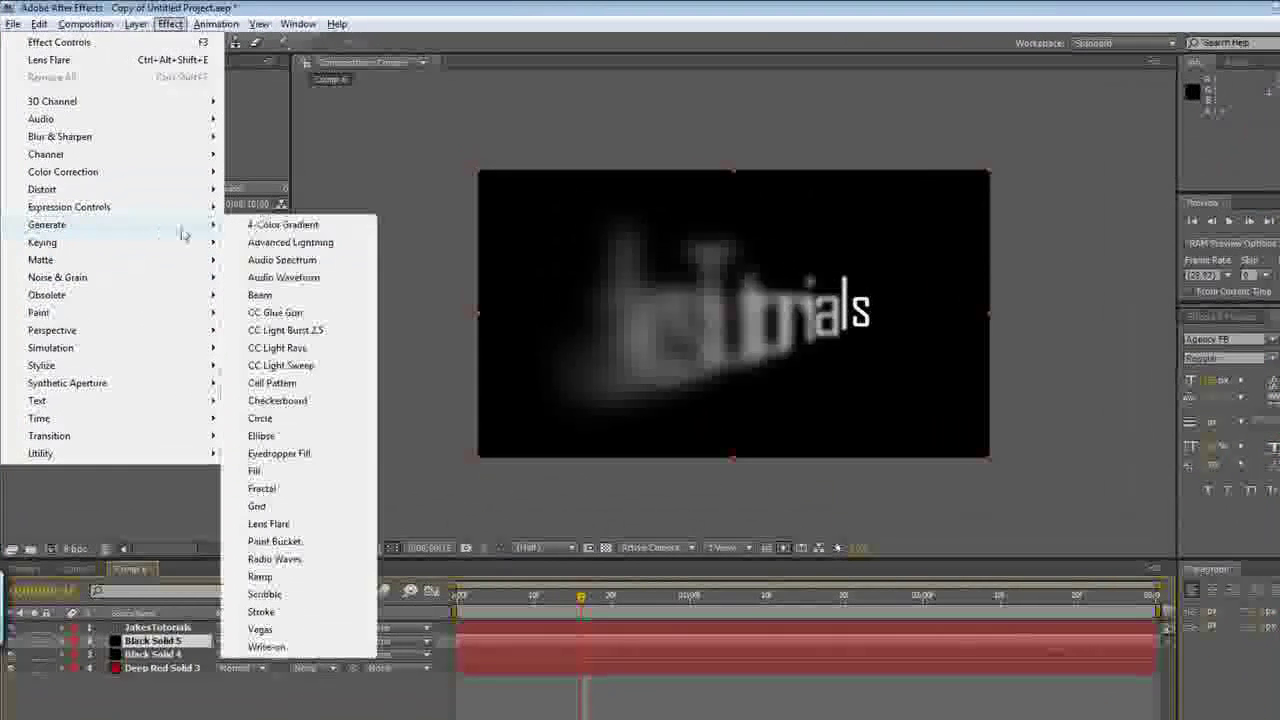
click(305, 530)
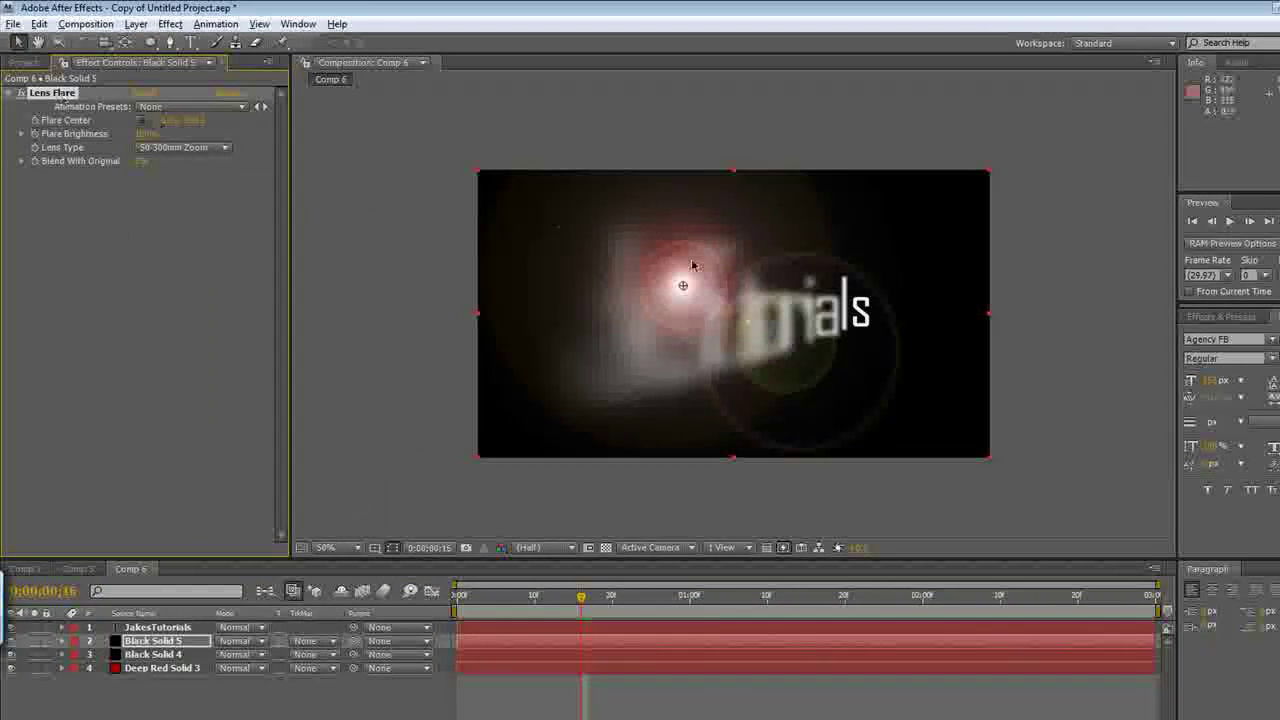
drag(683, 286, 371, 340)
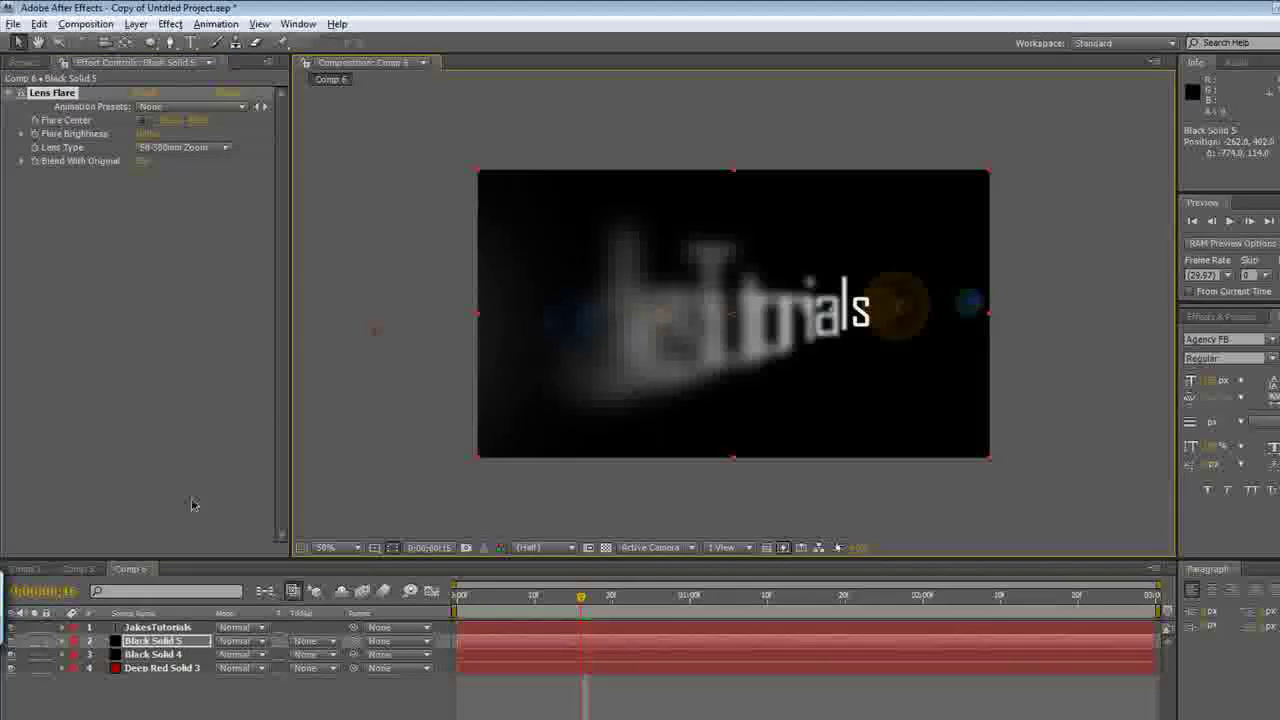
Try the deep red solid above the vignette solid, return it to the bottom of the stack and hide the lens flare solid
drag(177, 668, 193, 641)
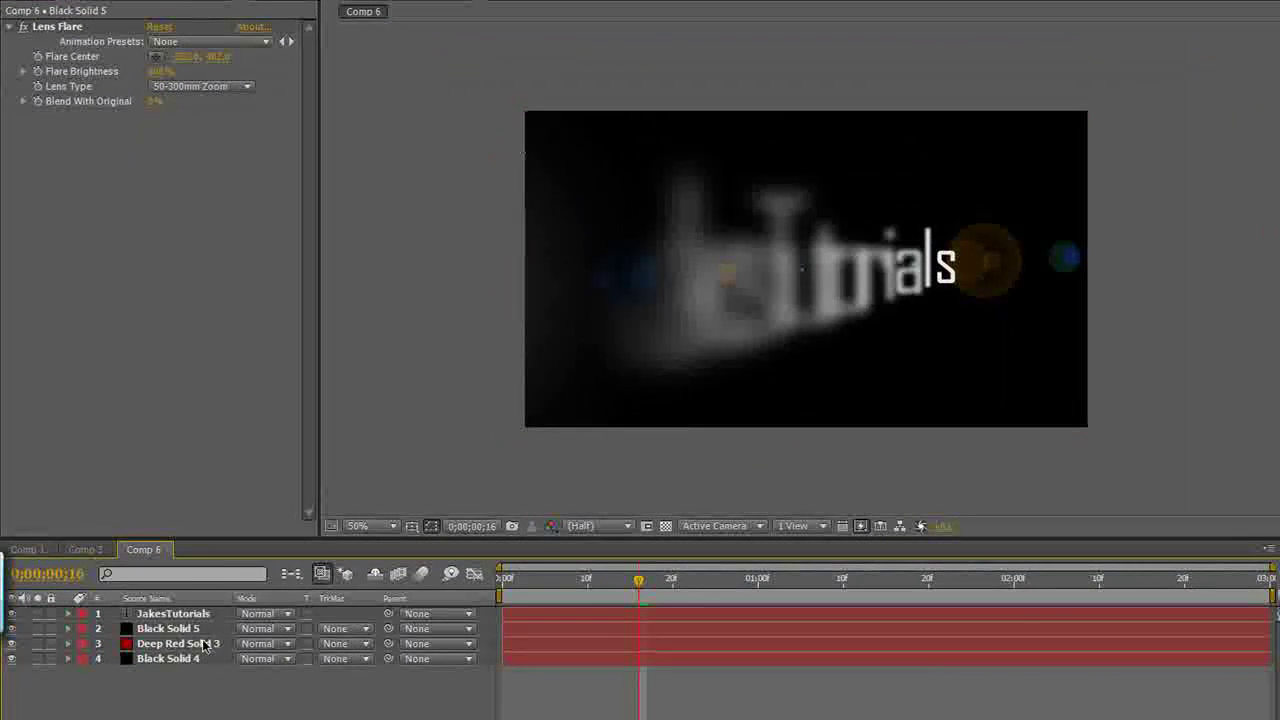
drag(203, 644, 203, 662)
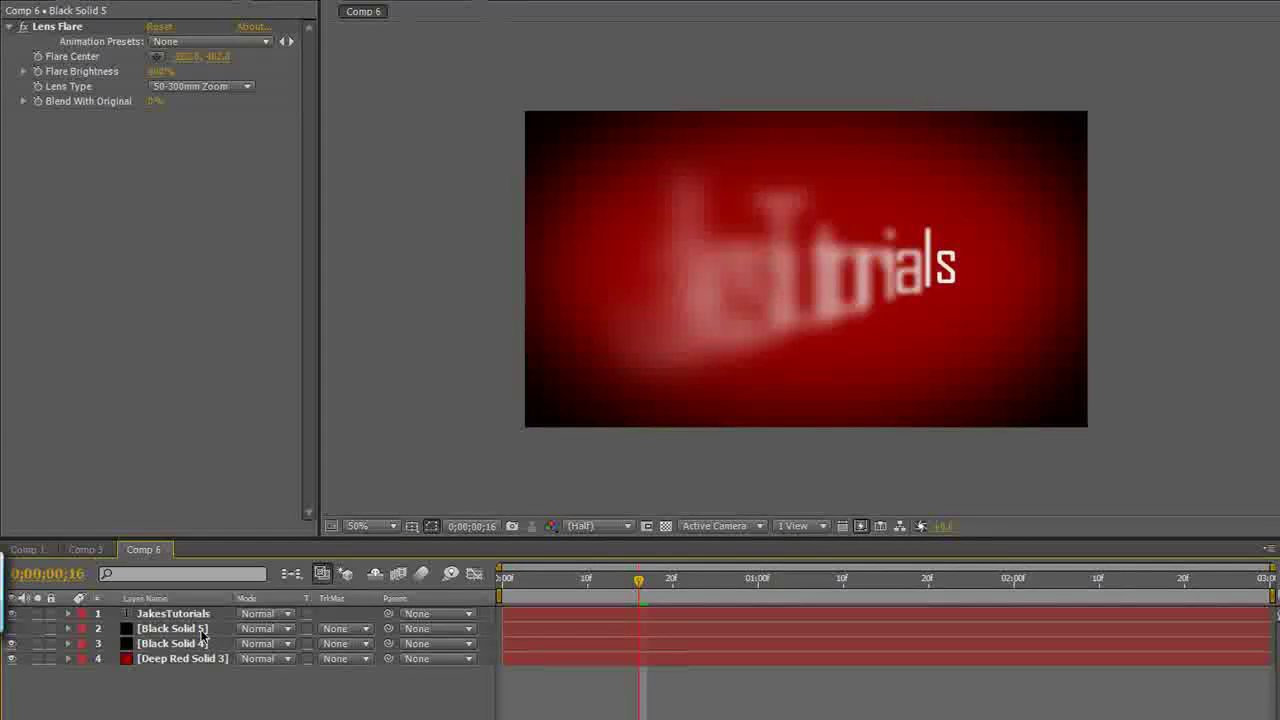
Rename the lens flare solid Lens, the black vignette solid BG1 and the deep red solid BG2
click(195, 631)
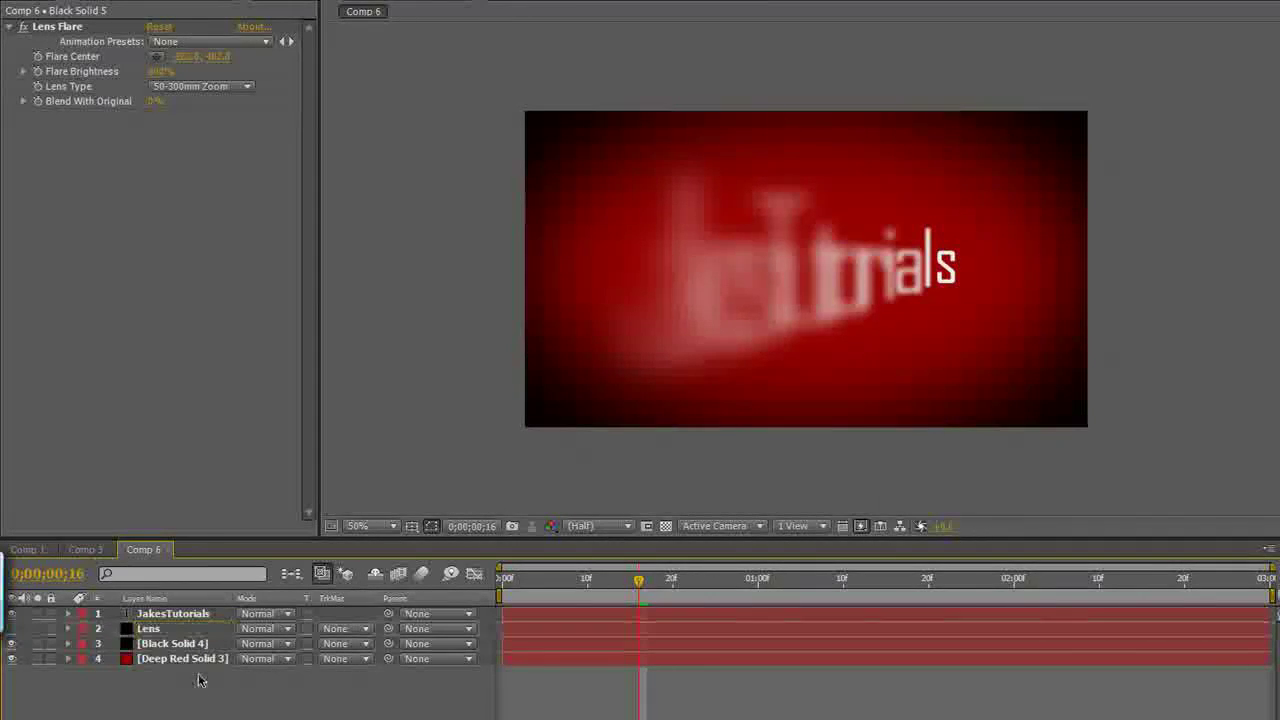
click(190, 644)
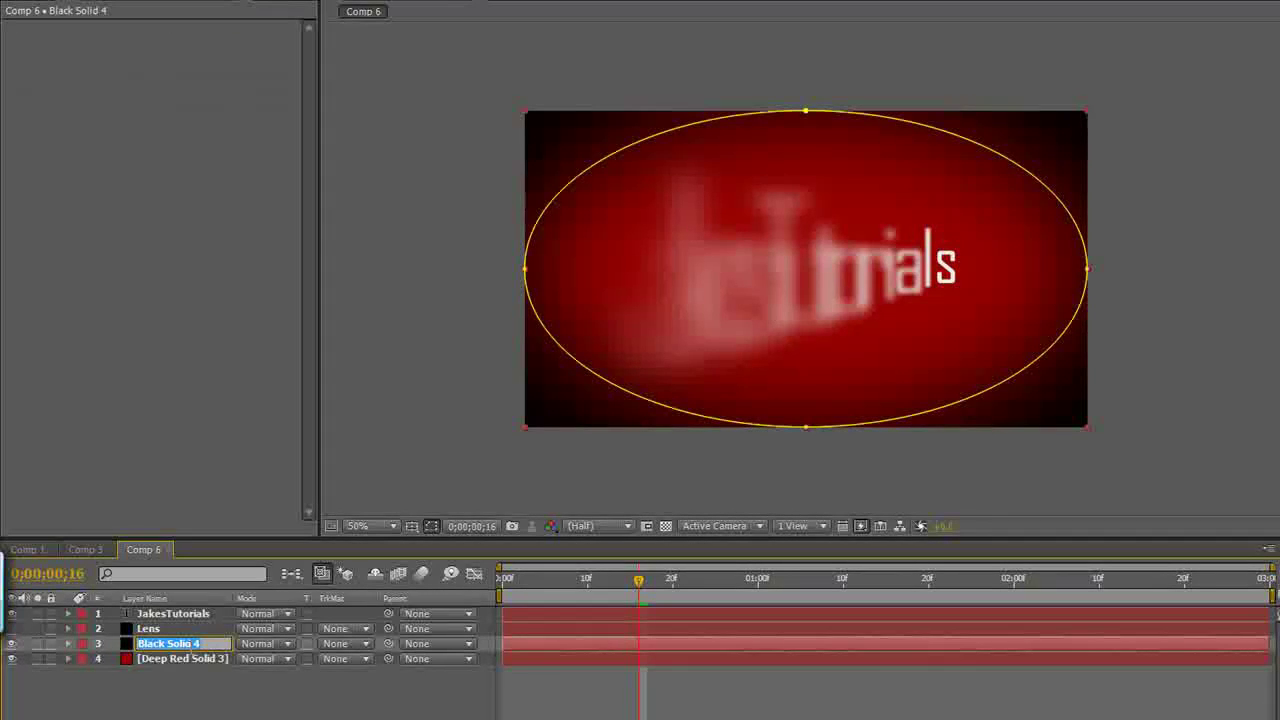
key(Return)
click(190, 658)
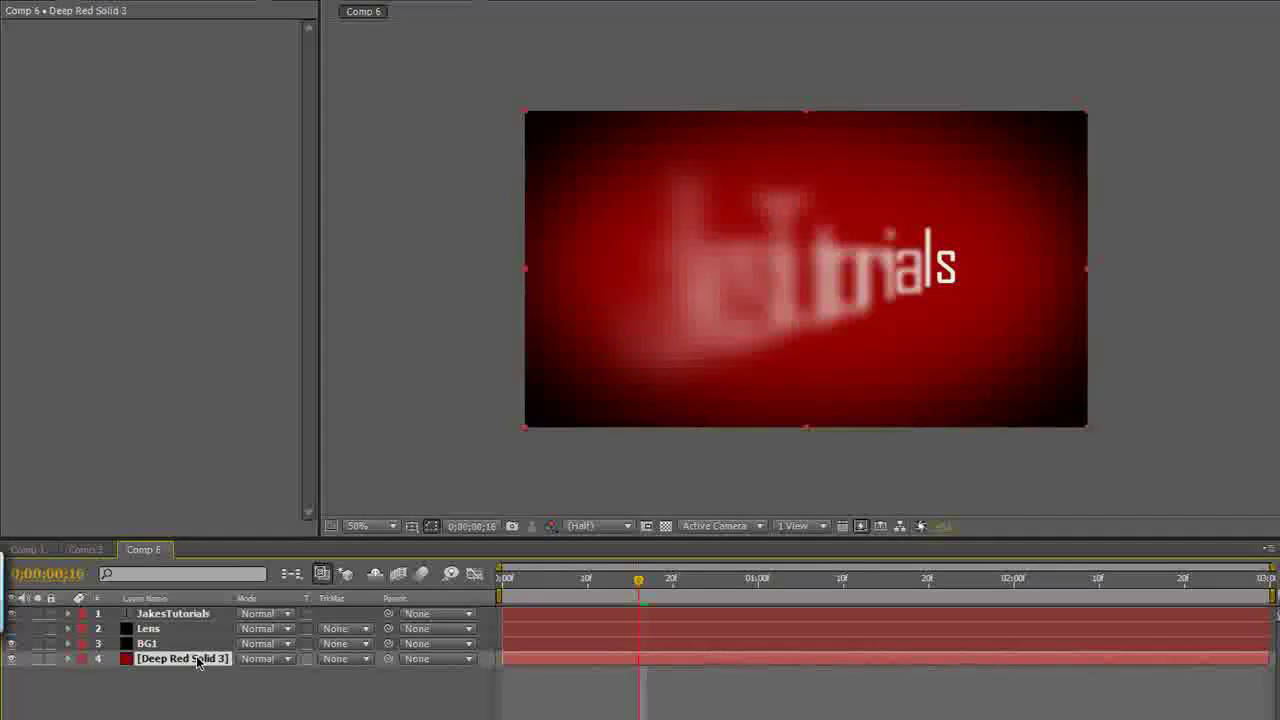
key(Return)
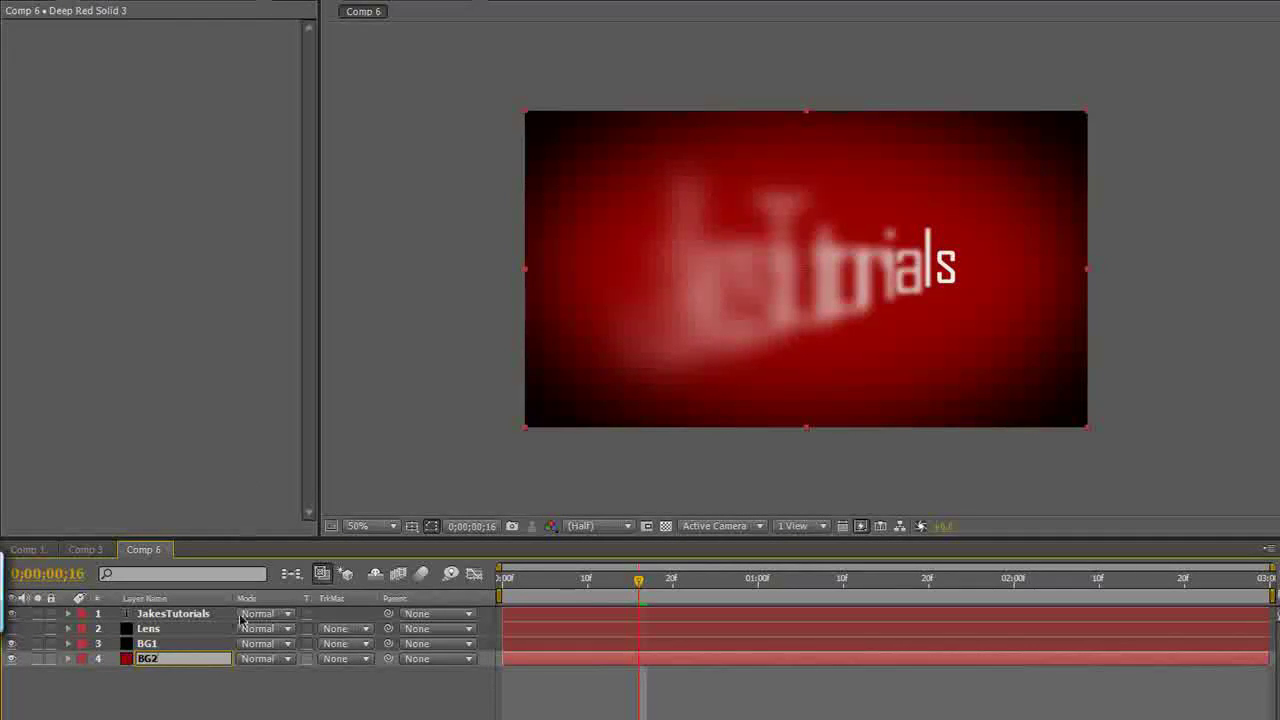
click(193, 716)
Move the Lens layer above the JakesTutorials text layer and turn its visibility on
drag(140, 630, 152, 611)
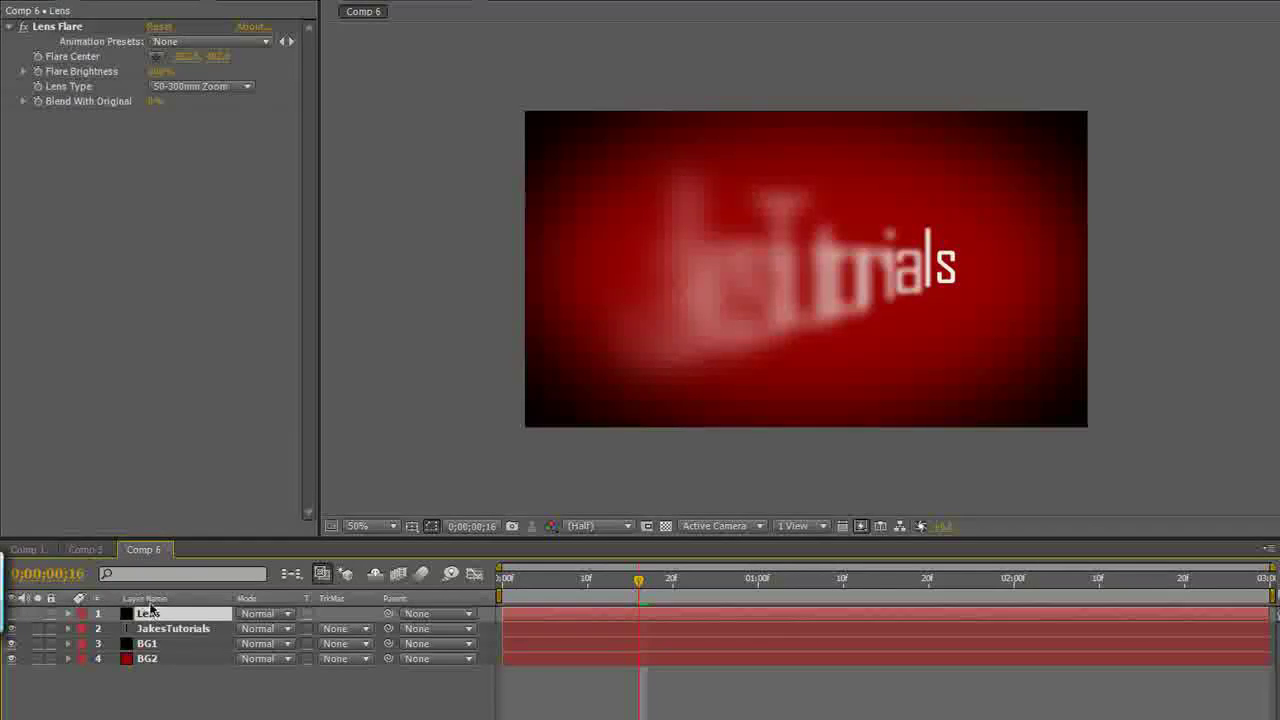
click(11, 614)
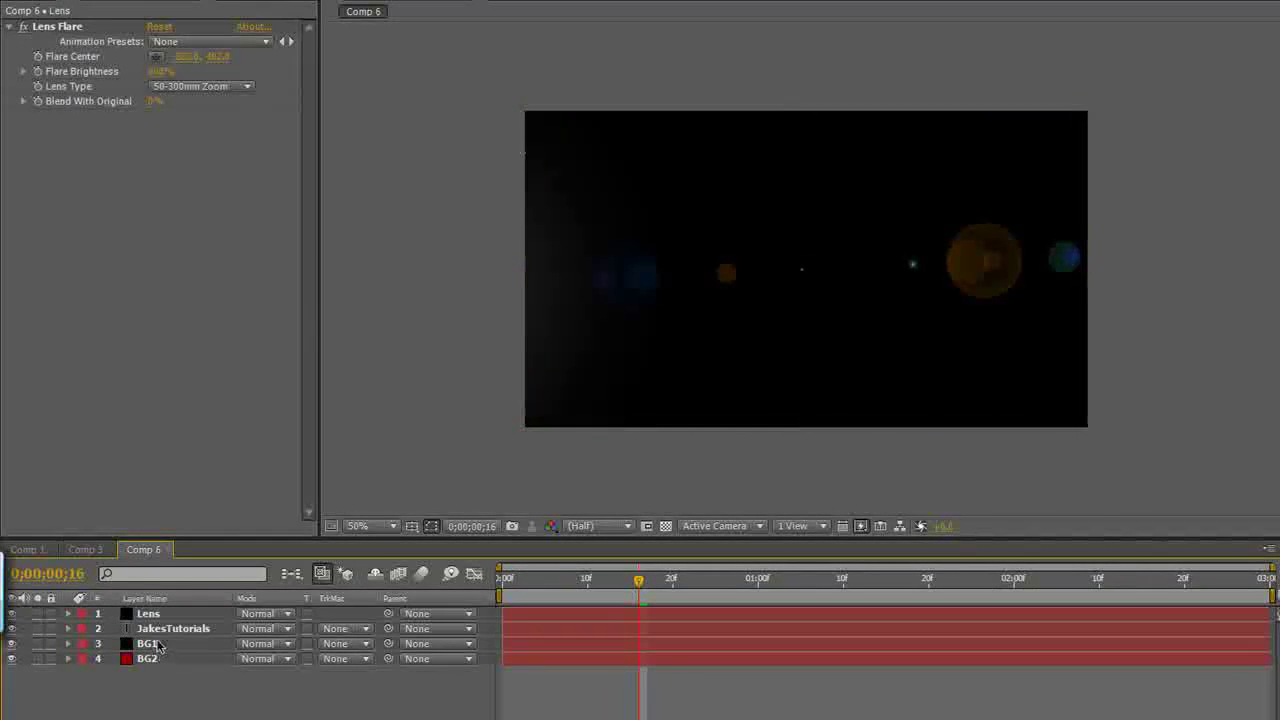
Set the Lens layer's blending mode to Add and move its flare centre off-frame to about -270, 318
key(KP_1)
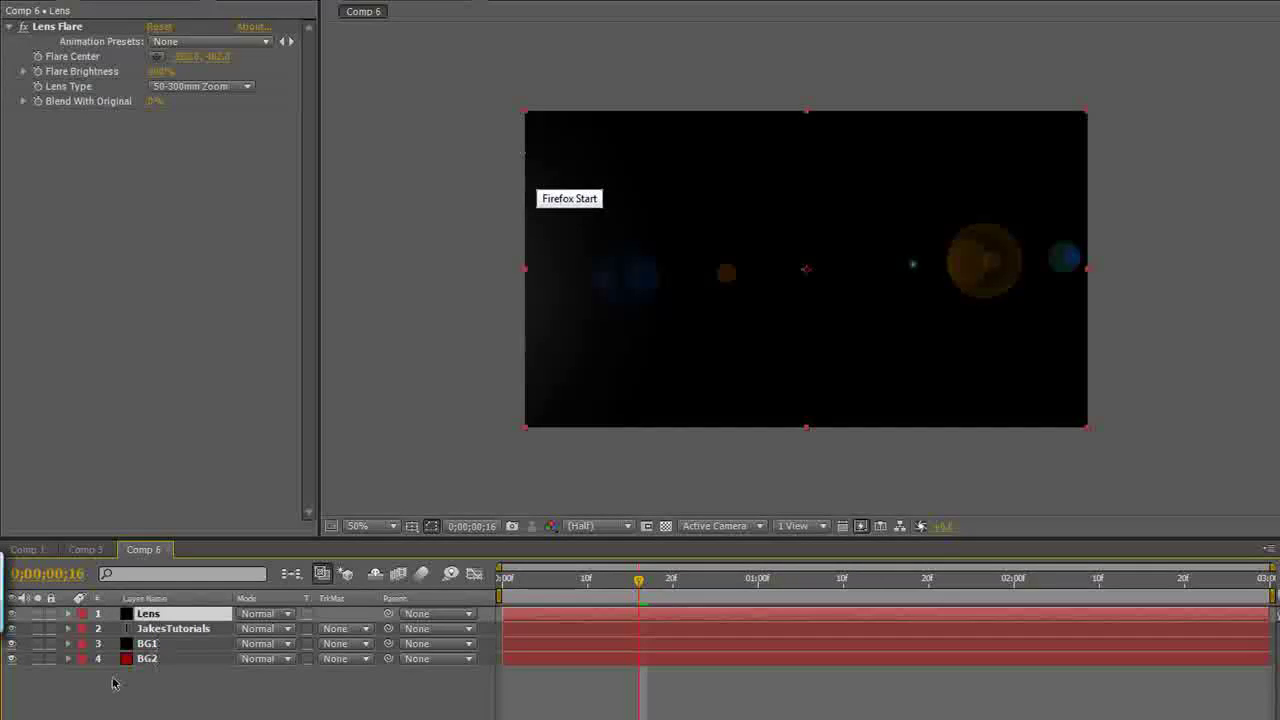
click(266, 614)
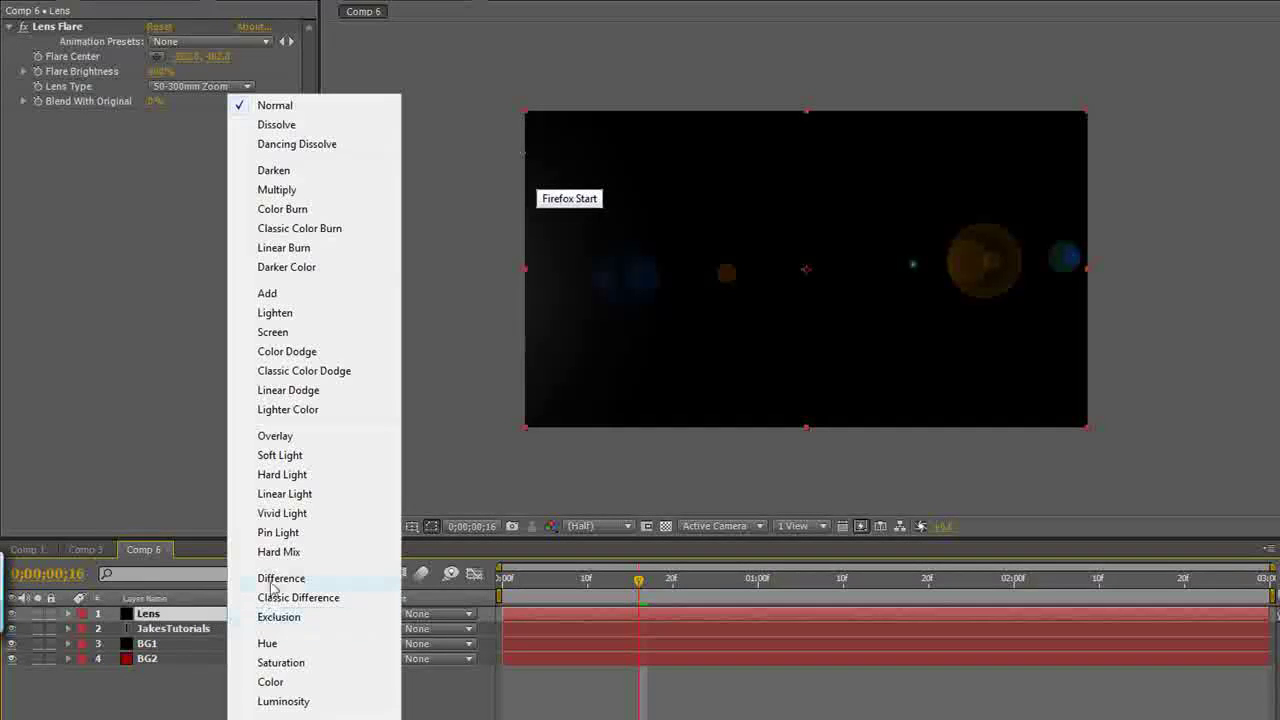
click(293, 293)
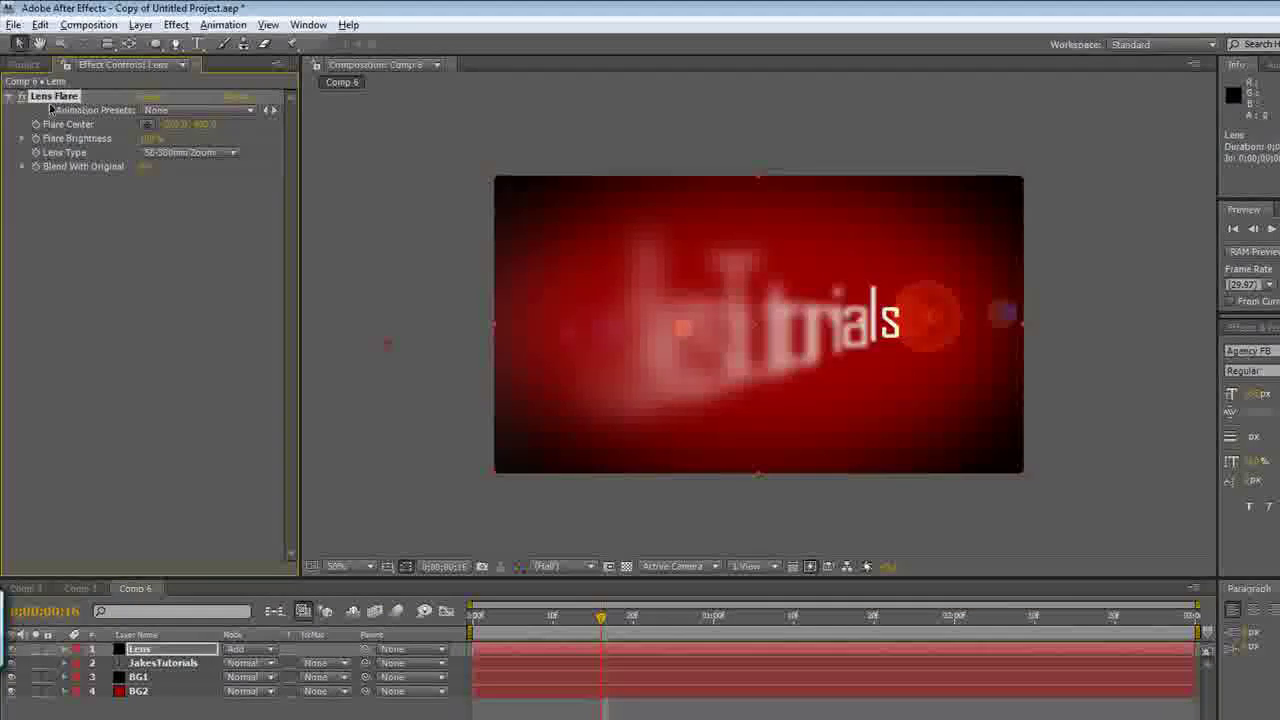
drag(389, 345, 382, 309)
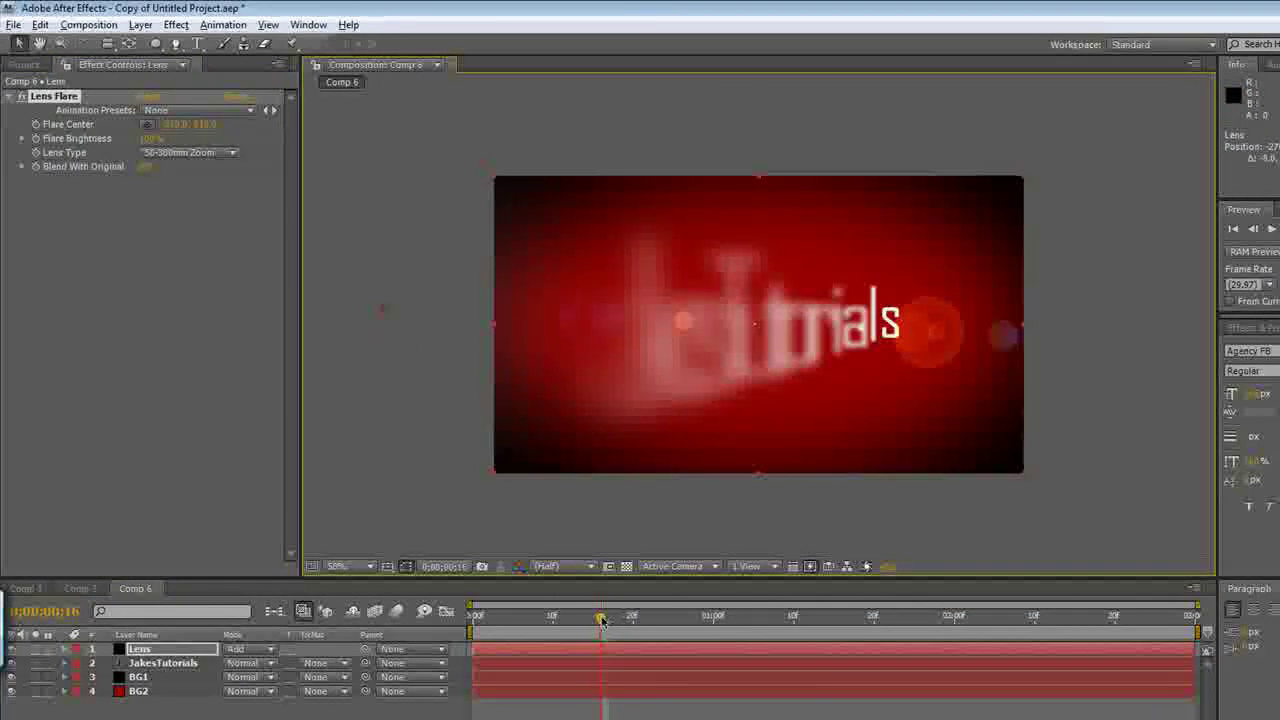
At 0;00;00;00, enable keyframing for the Lens Flare's Flare Center on the Lens layer
drag(601, 620, 517, 616)
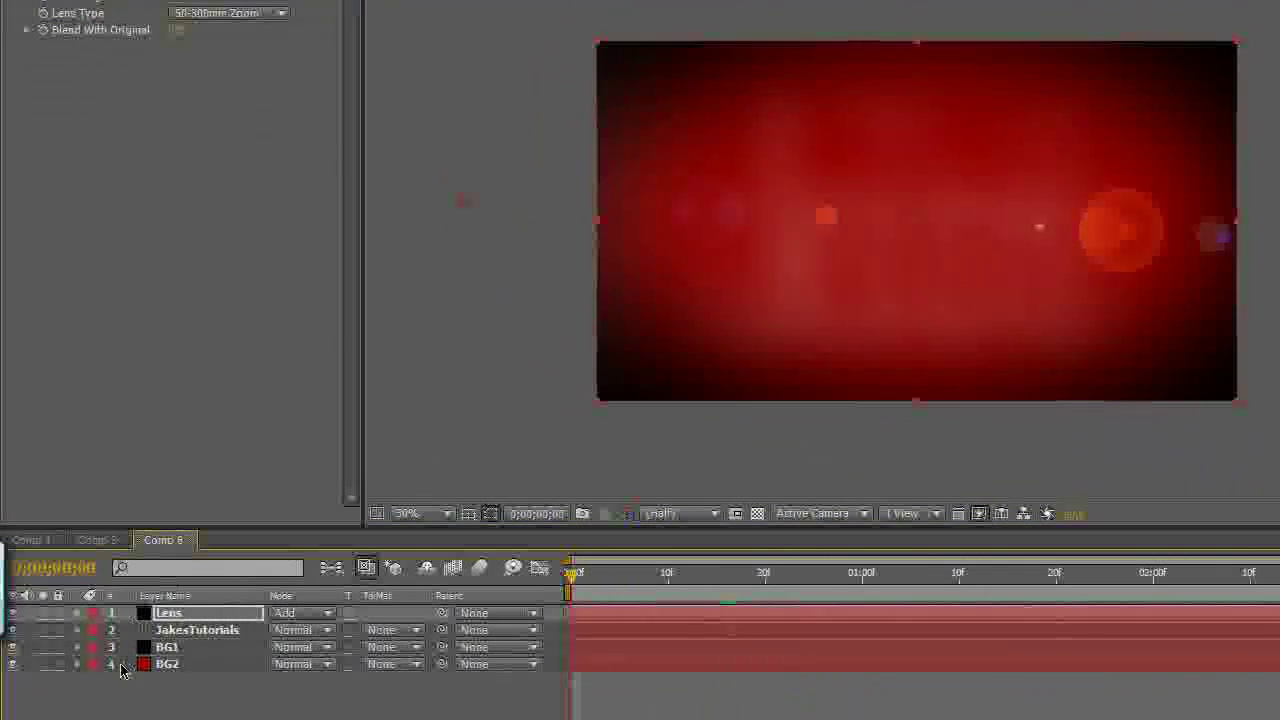
click(78, 613)
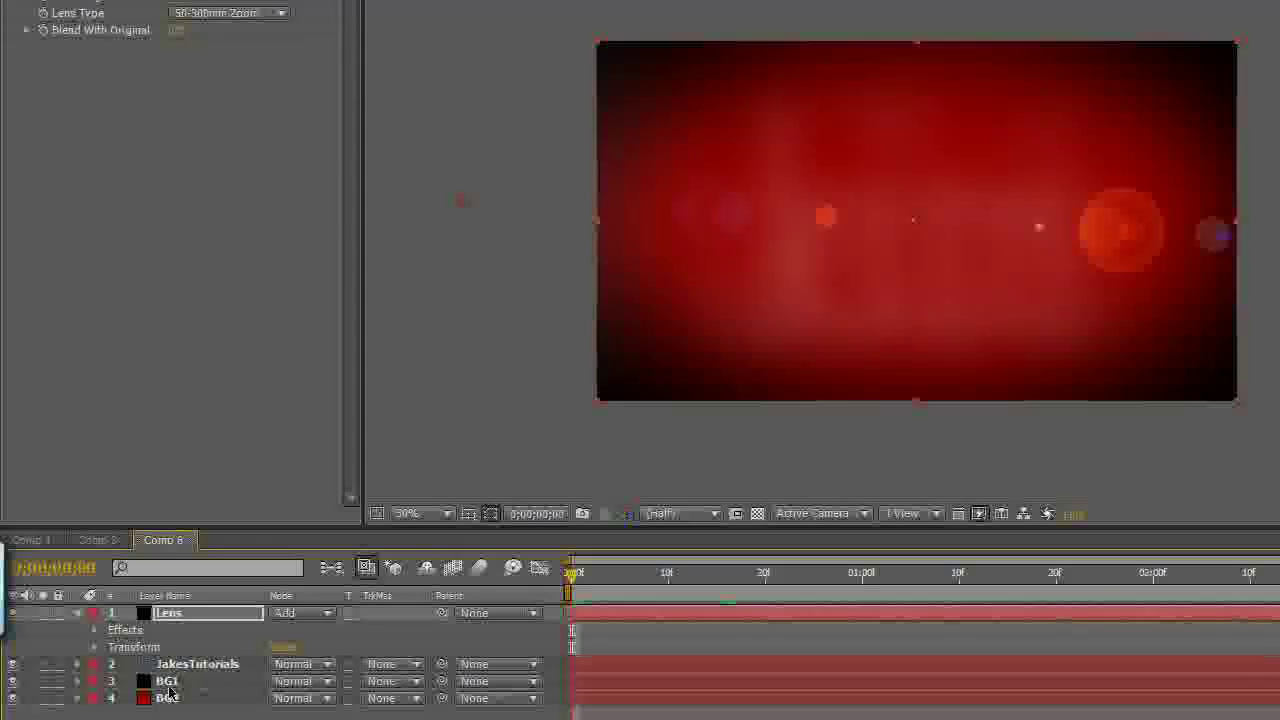
click(94, 631)
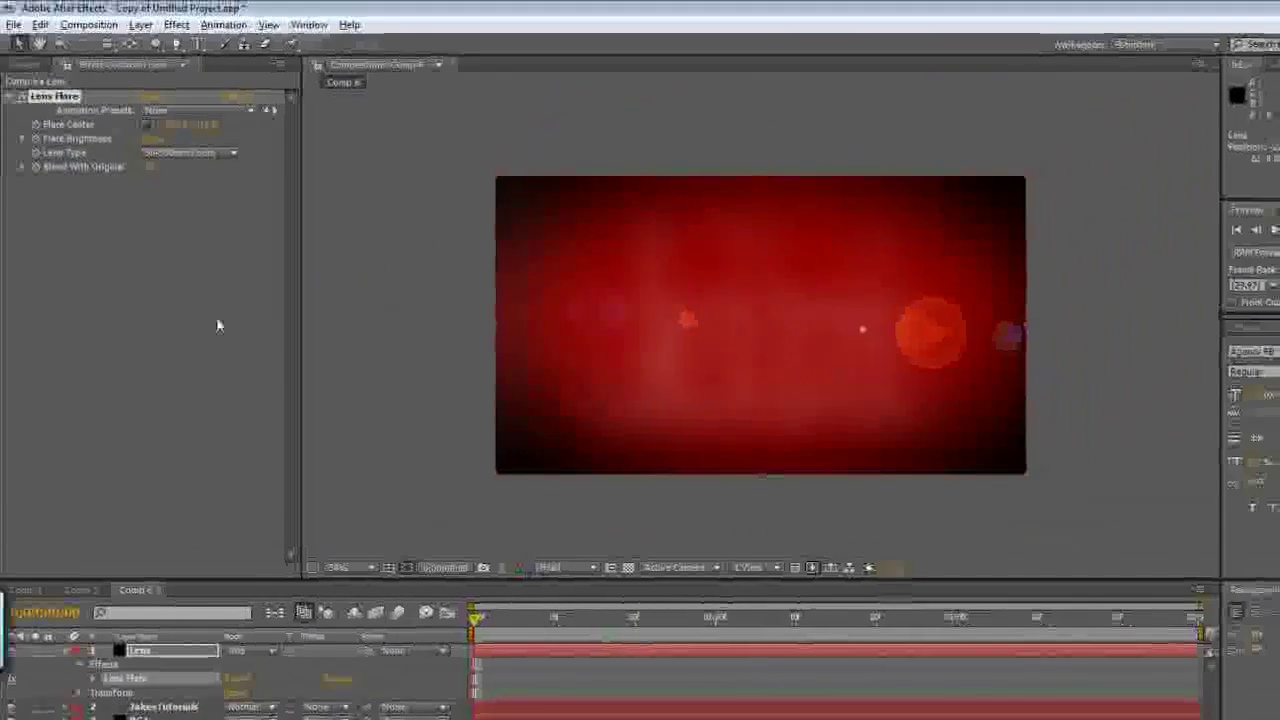
click(36, 124)
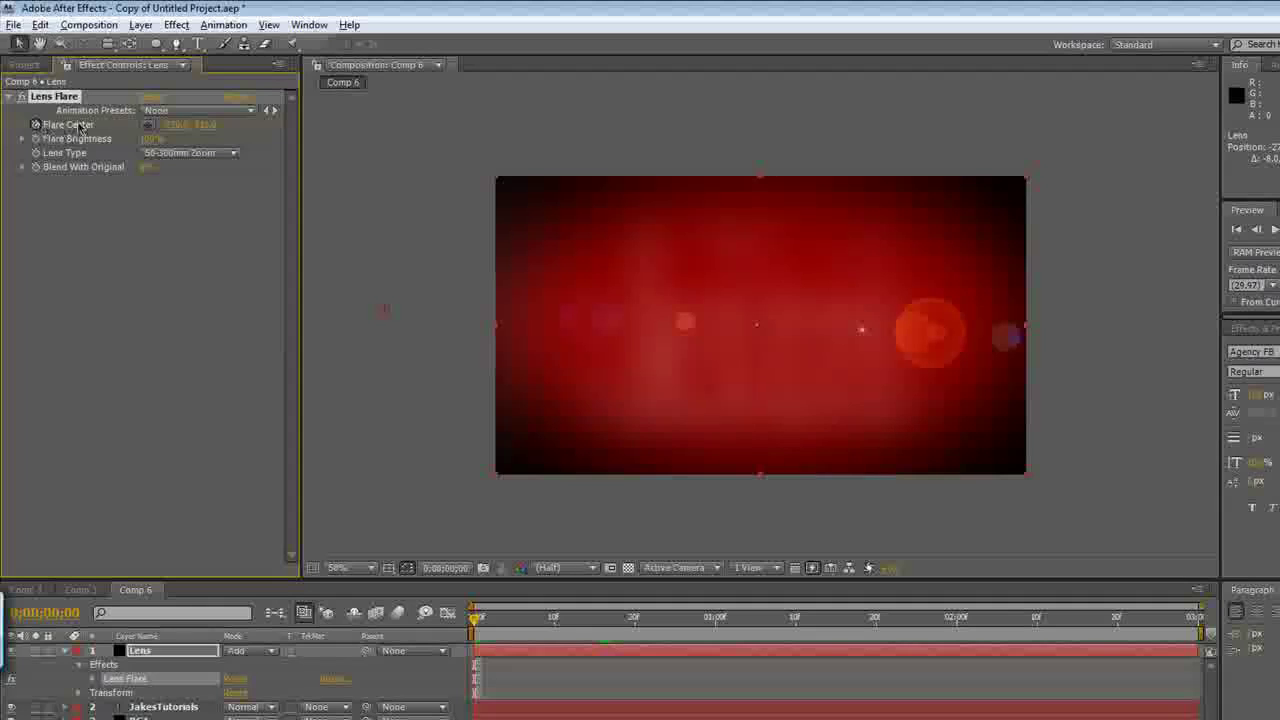
Change the flare's lens type to 105mm Prime and show only the Lens layer's keyframed properties in the timeline
click(200, 155)
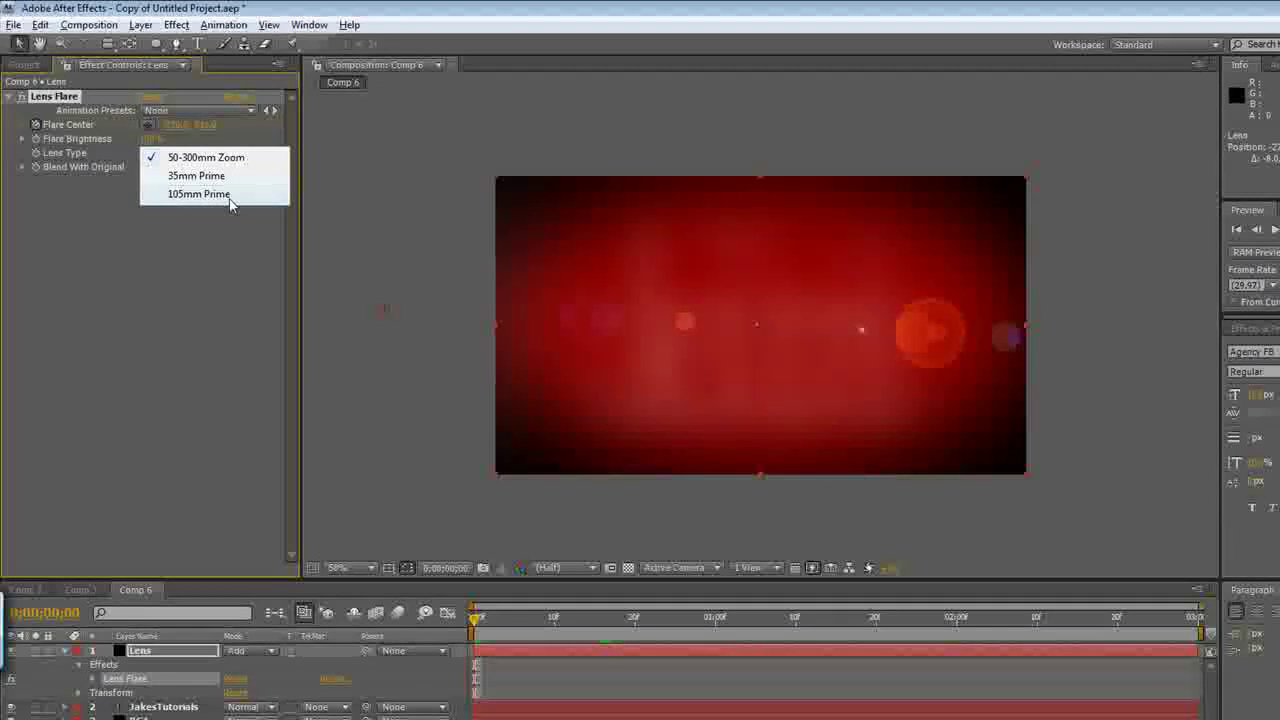
click(229, 196)
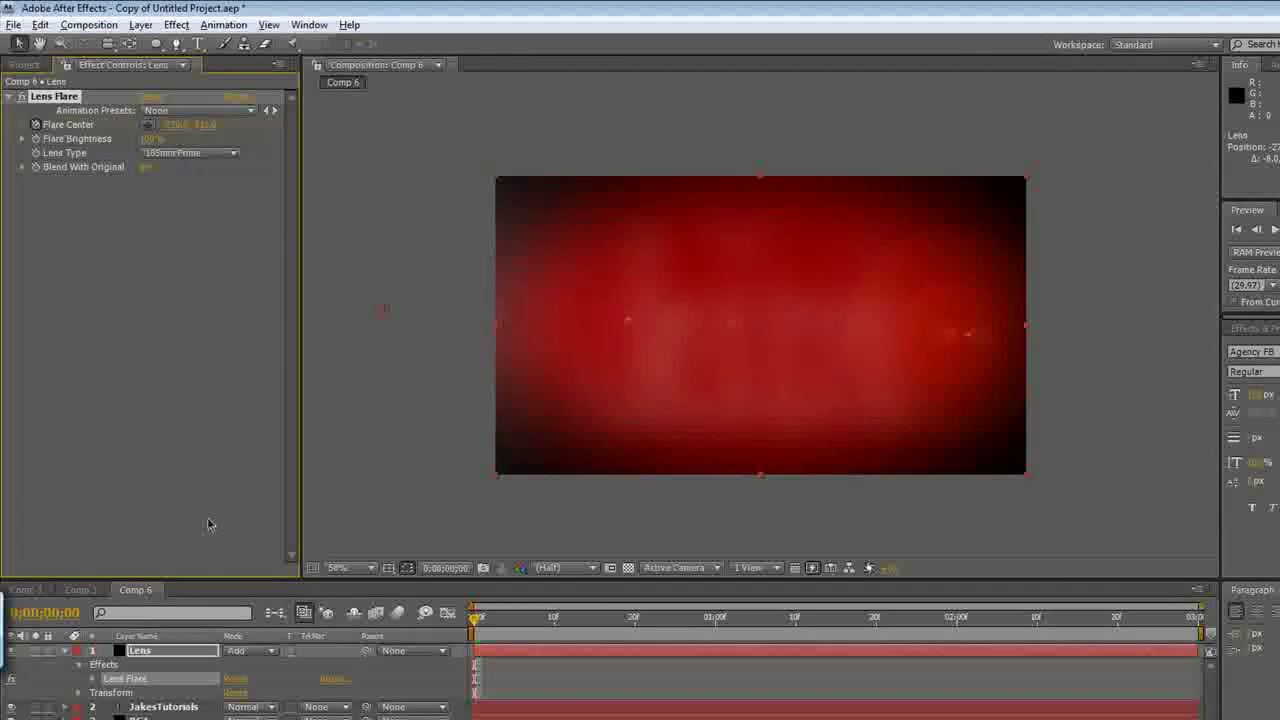
key(u)
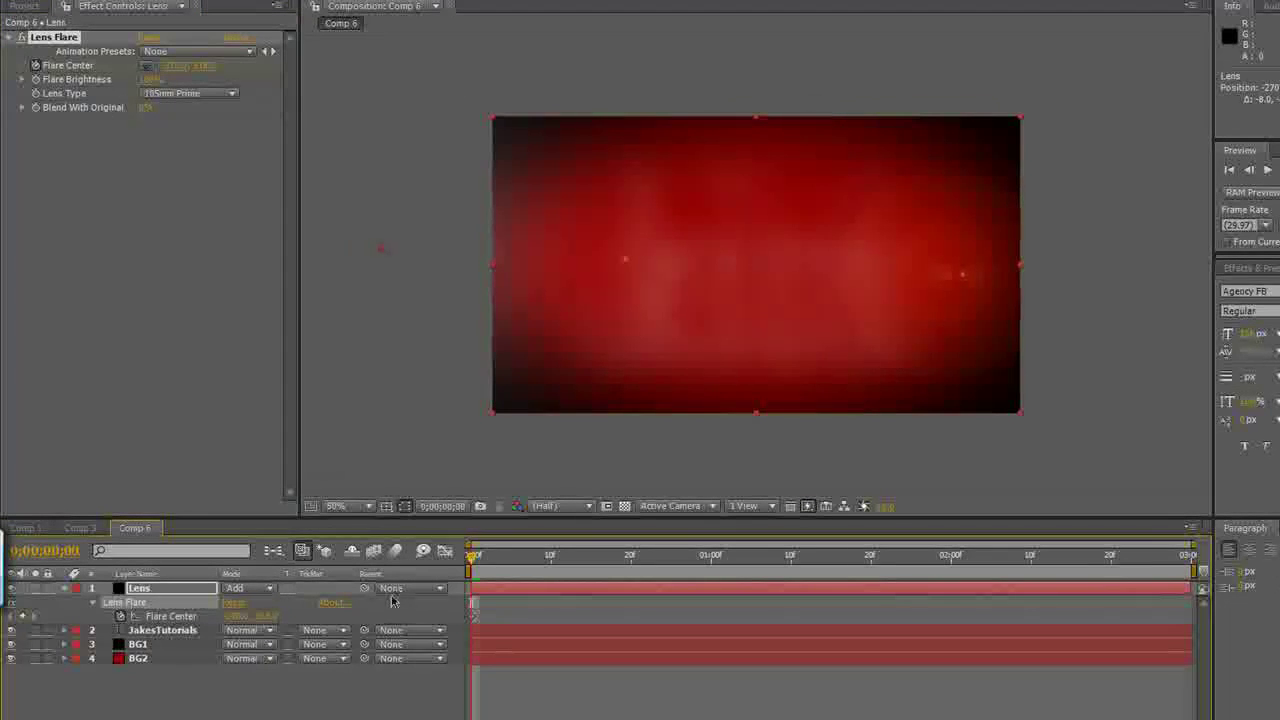
At 0;00;01;00, keyframe the flare centre past the opposite side of the frame at about 1506, 318
drag(474, 558, 713, 553)
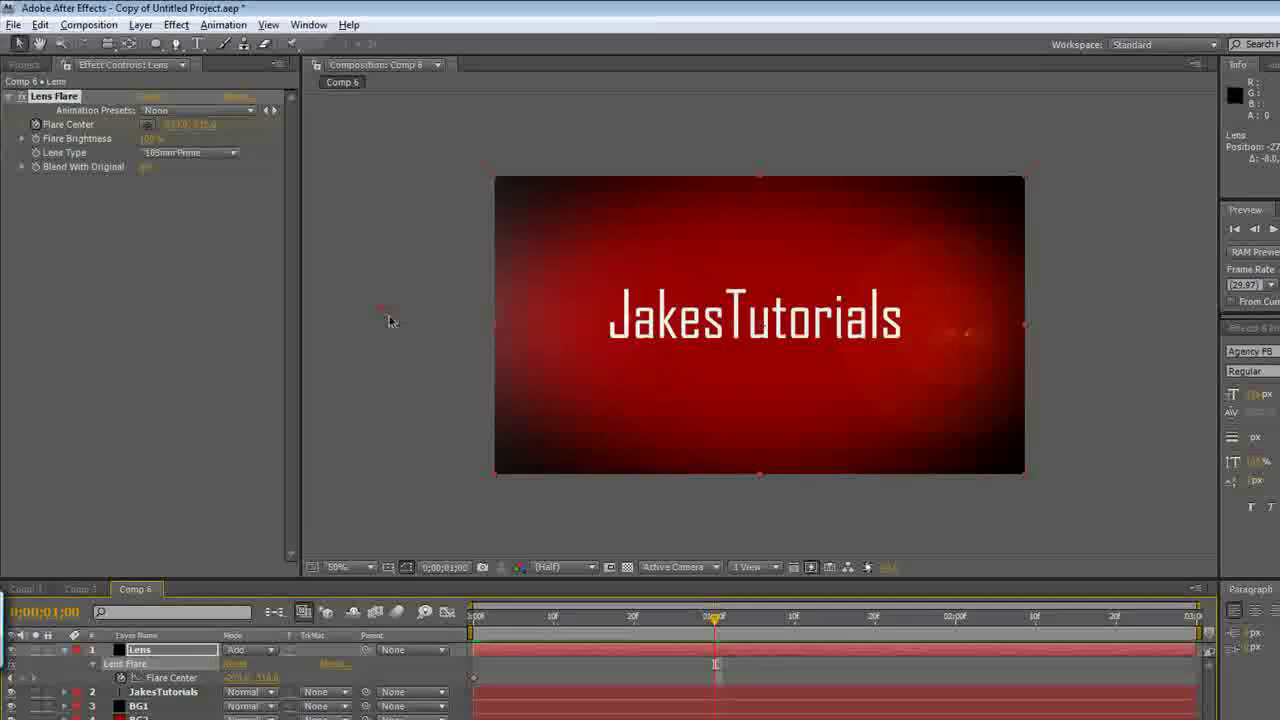
drag(390, 320, 773, 307)
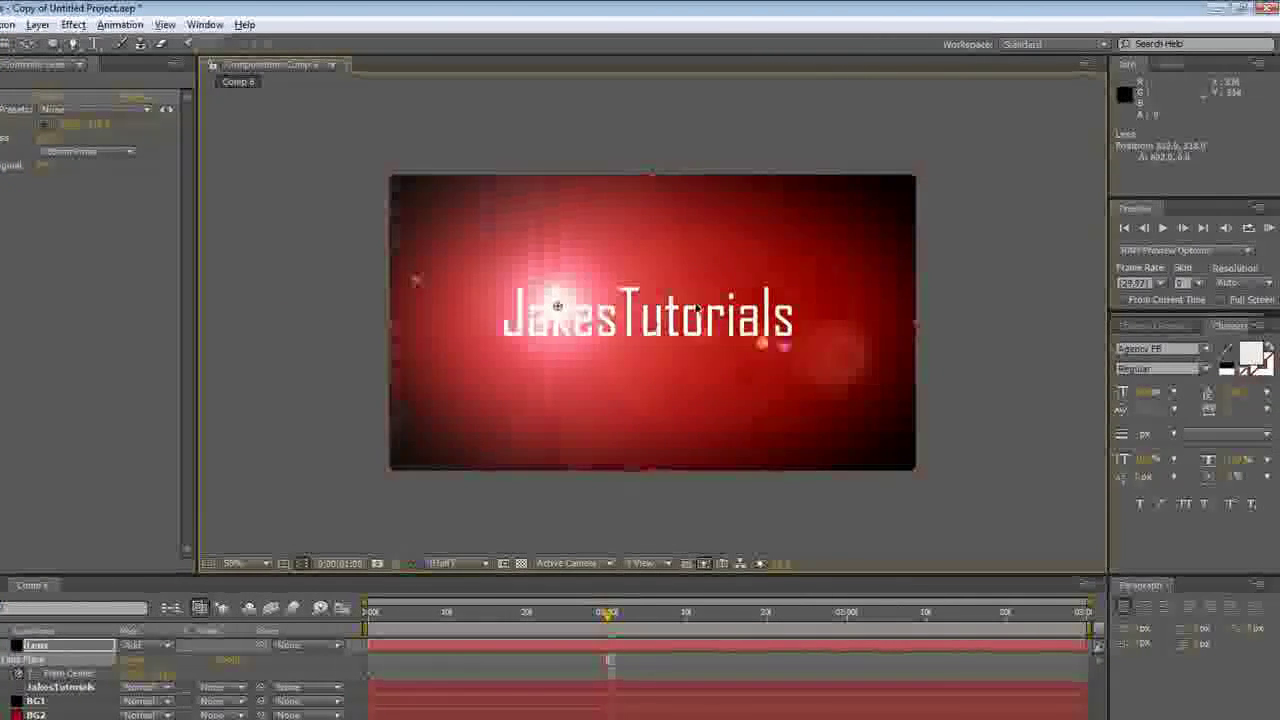
drag(696, 306, 983, 327)
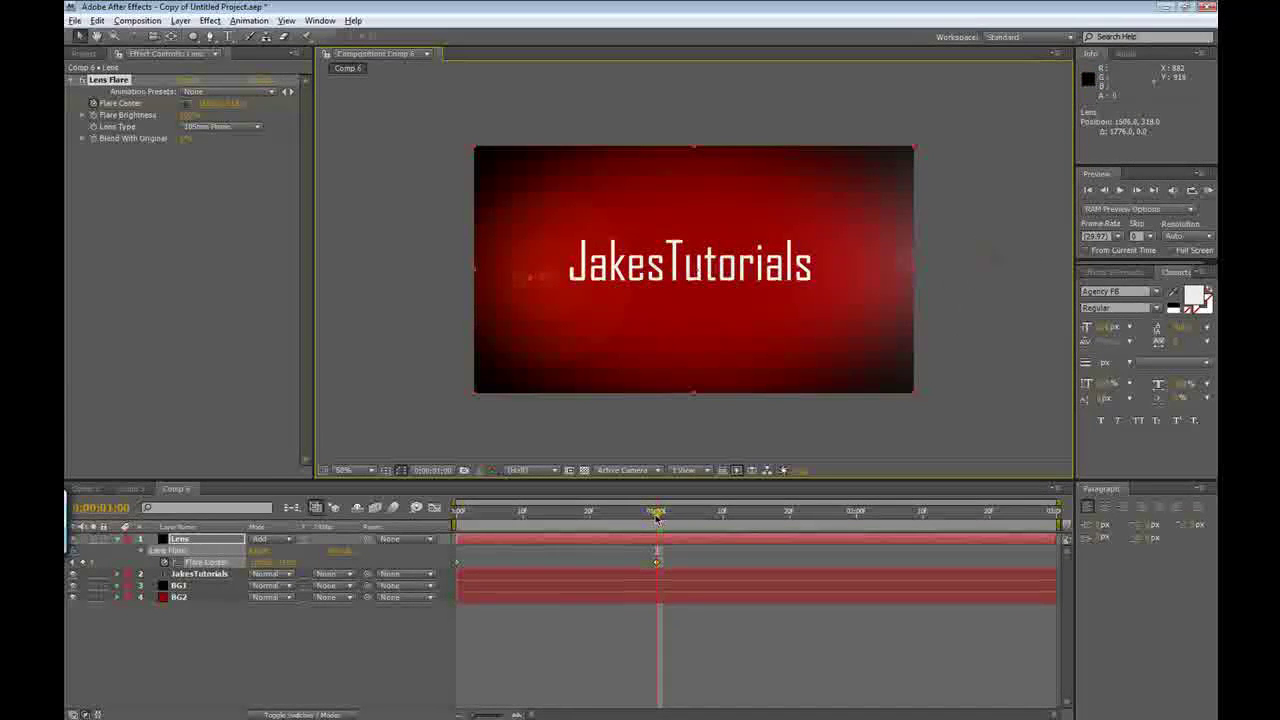
Scrub through the first second and play the composition from the start to check the flare sweeping across the text
drag(656, 520, 527, 510)
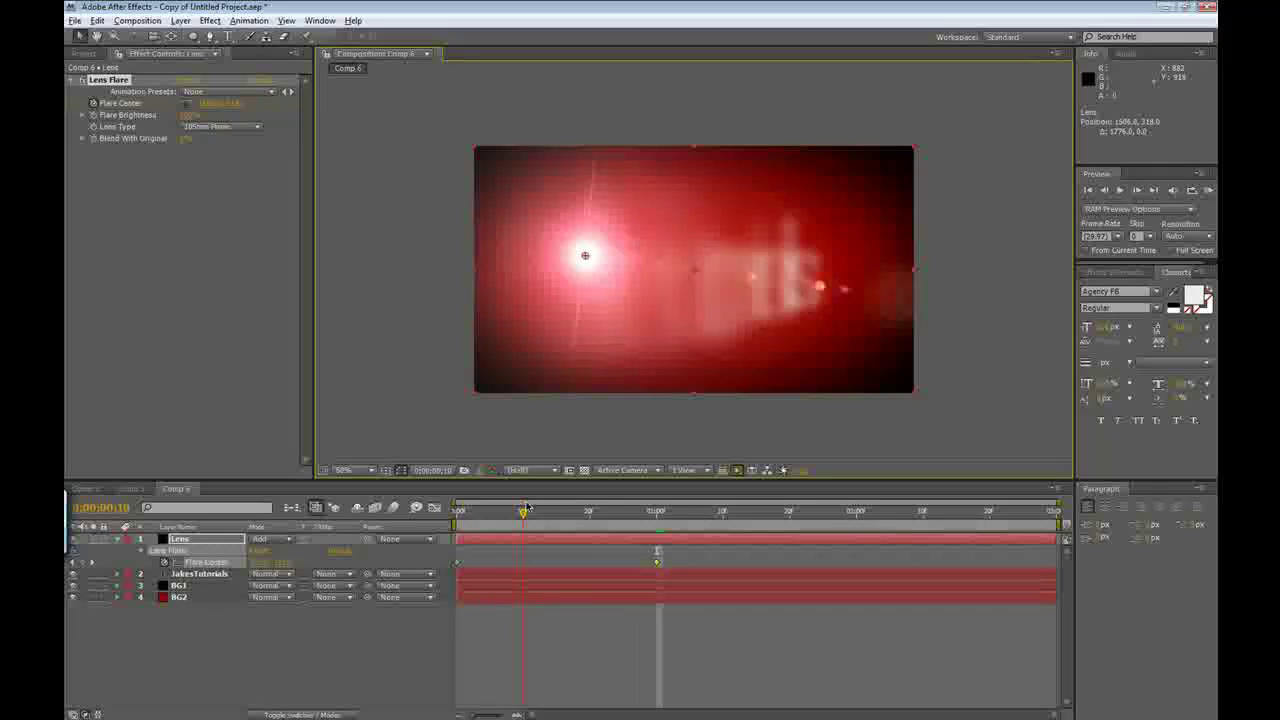
drag(526, 508, 458, 512)
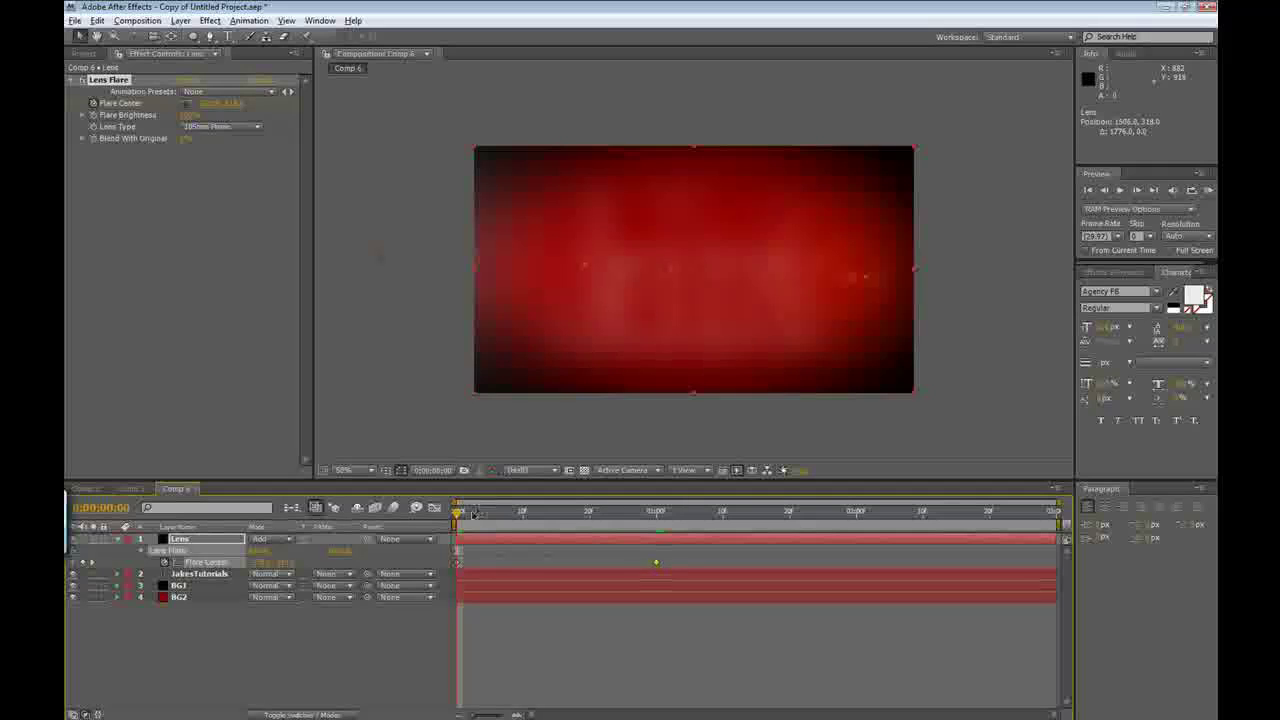
key(space)
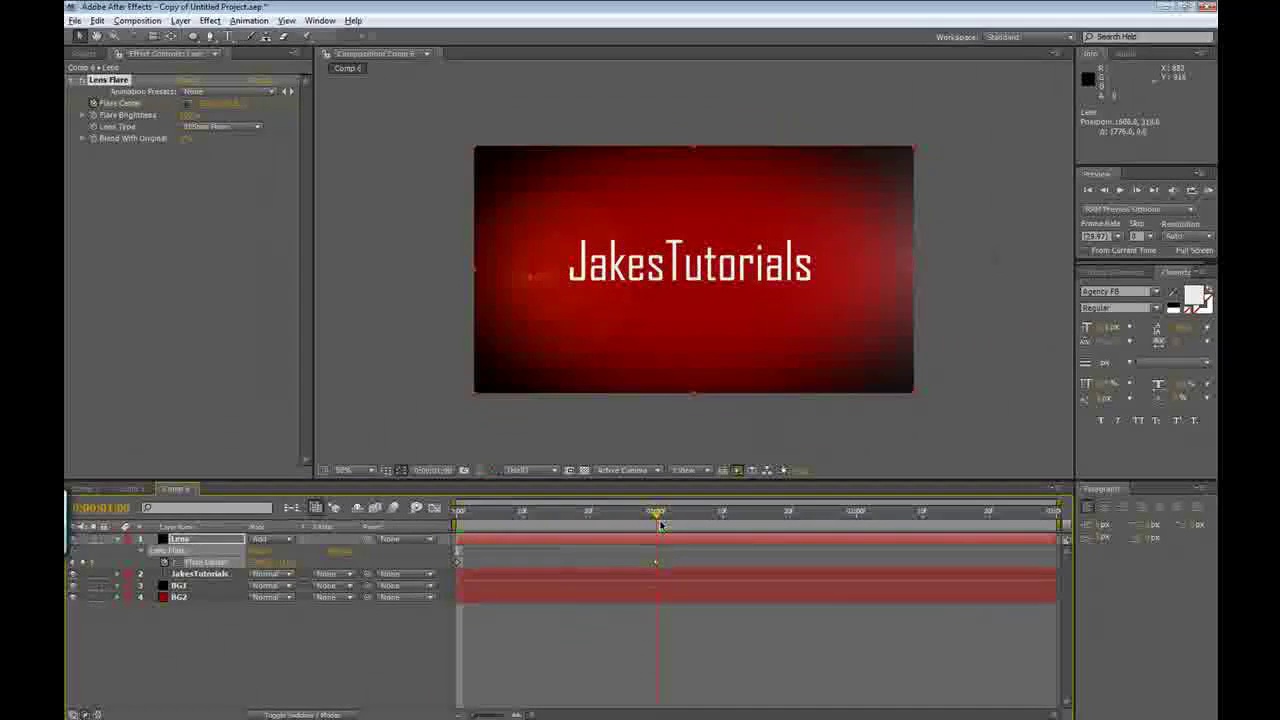
key(space)
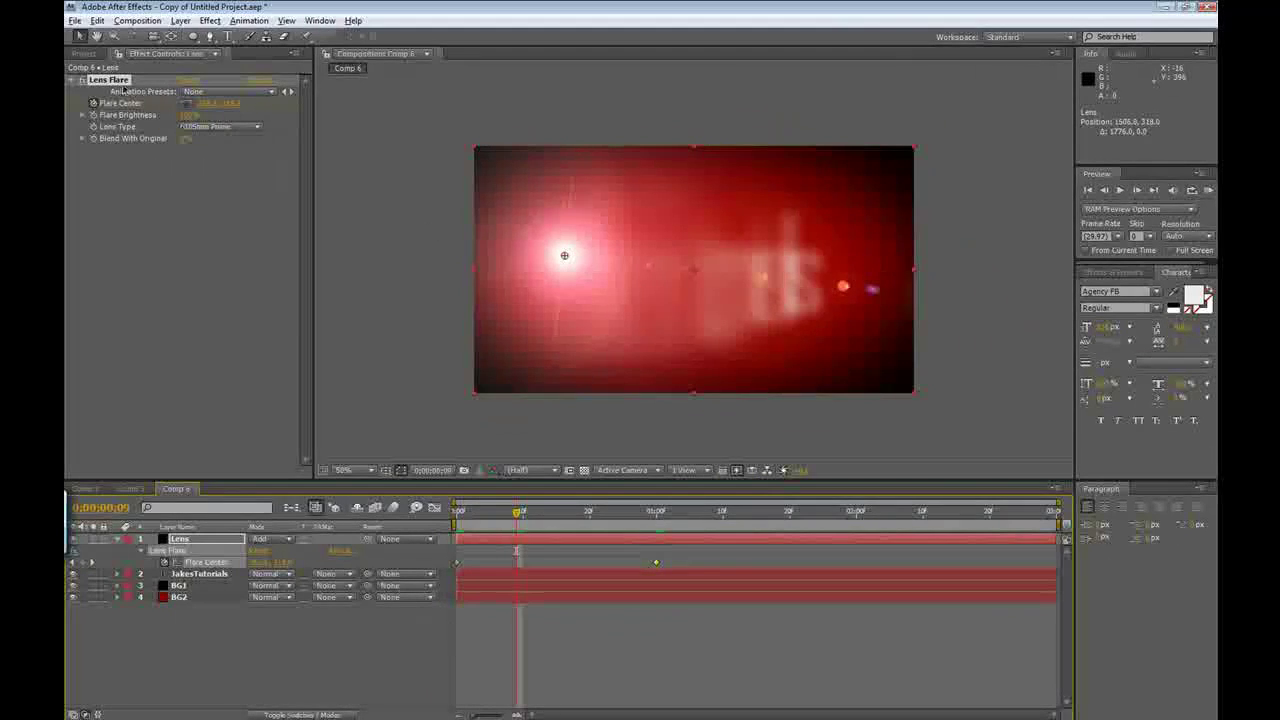
click(75, 20)
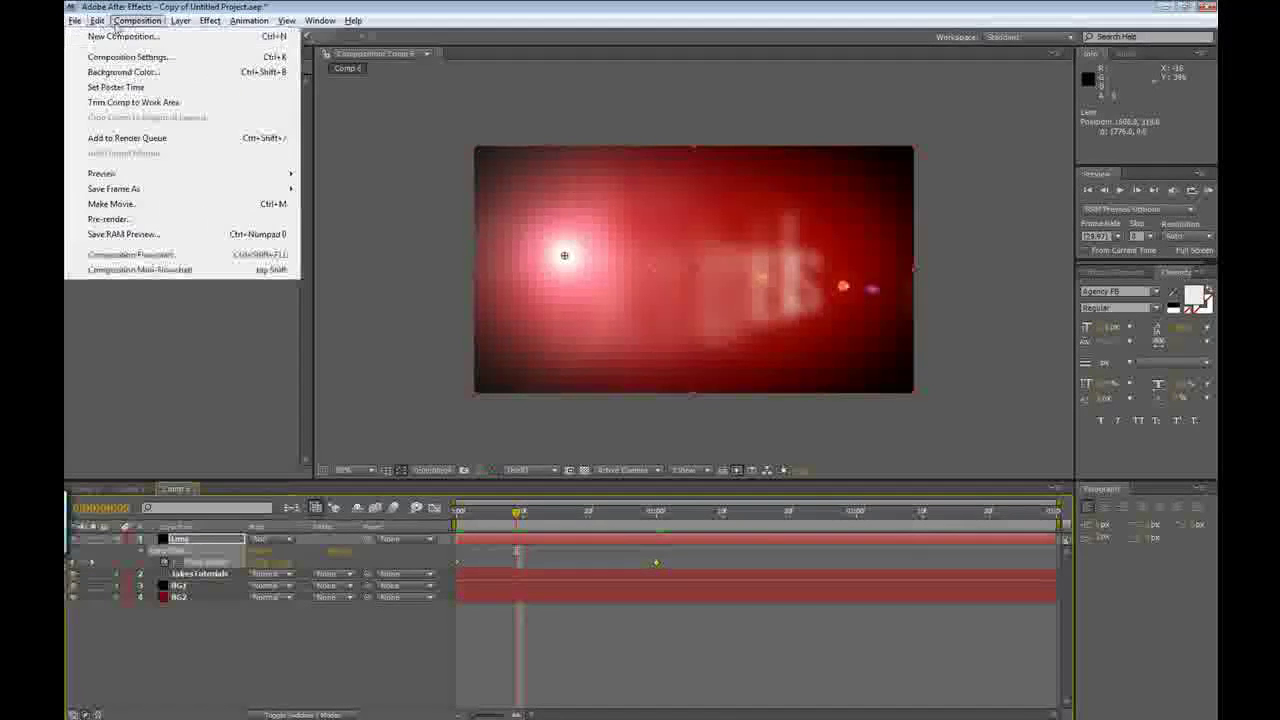